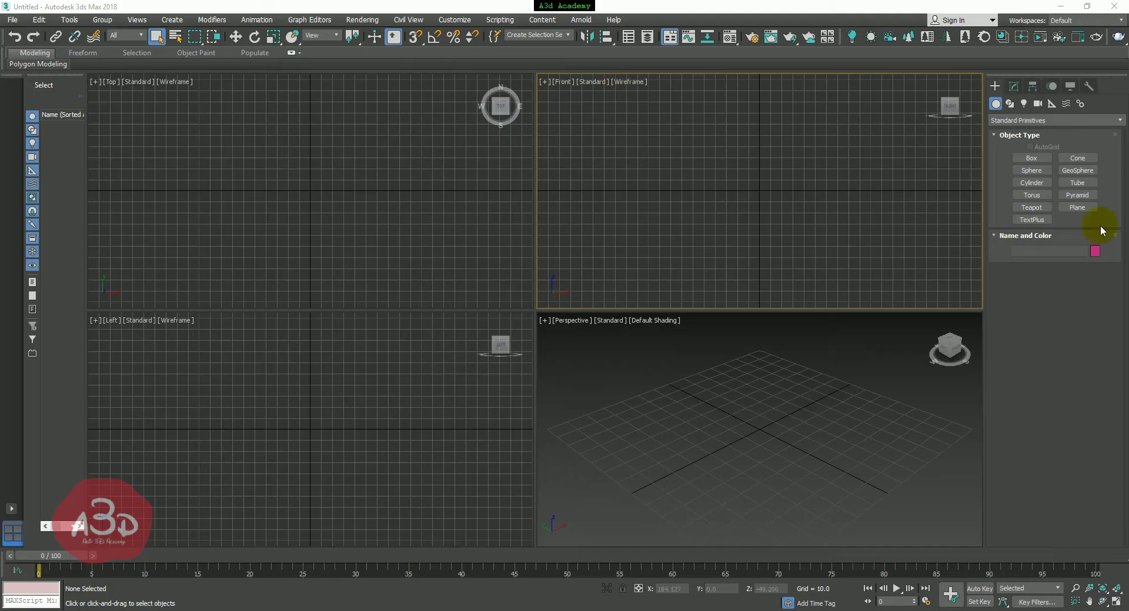
Draw an upright plane, Plane001, in the Front viewport and bring up the Material Editor
click(1077, 207)
drag(664, 101, 876, 277)
right_click(903, 262)
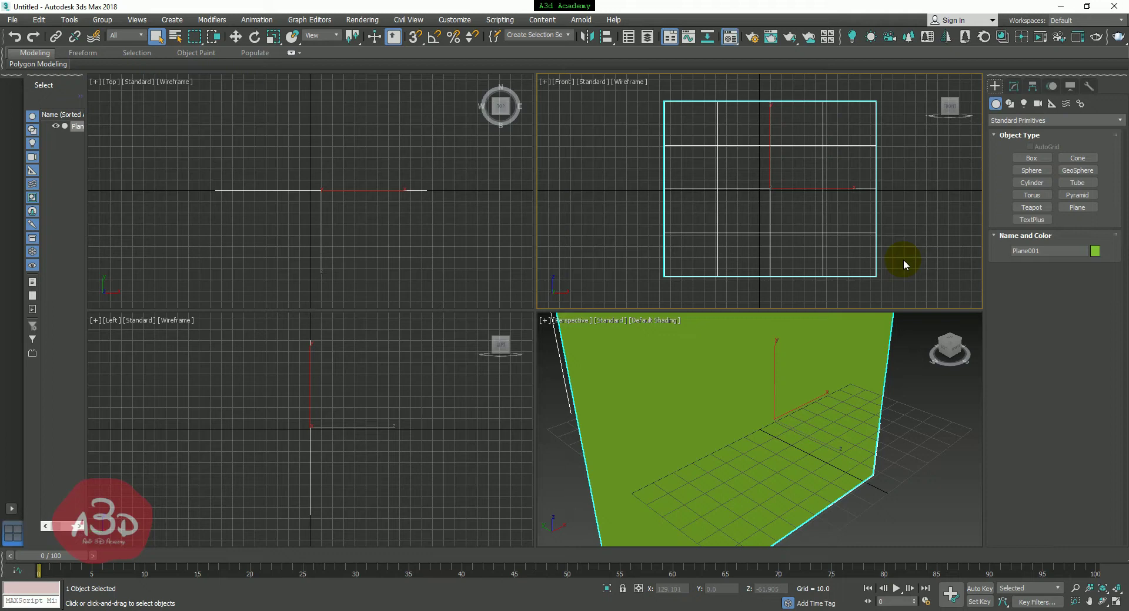
key(m)
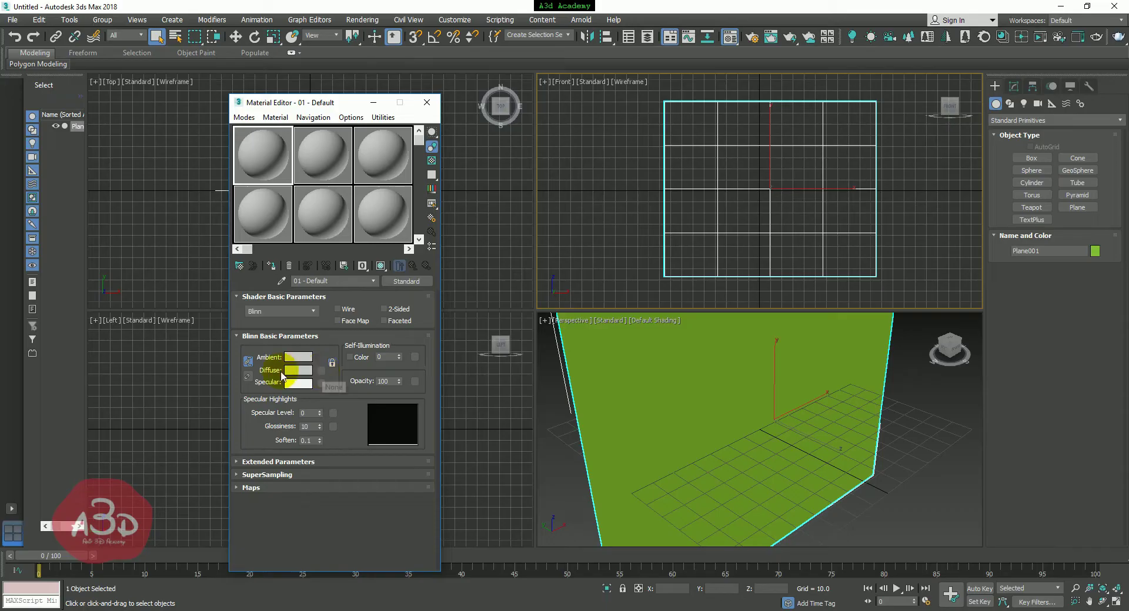
Give the material a Butterfly.jpg bitmap as its diffuse map and assign it to Plane001
click(321, 371)
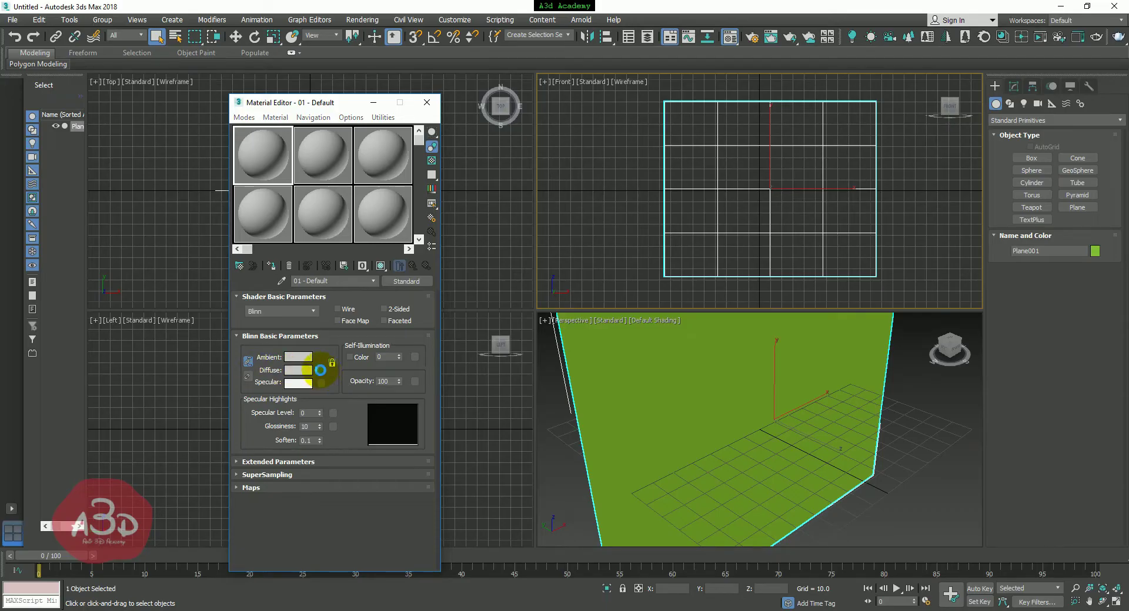
double_click(469, 194)
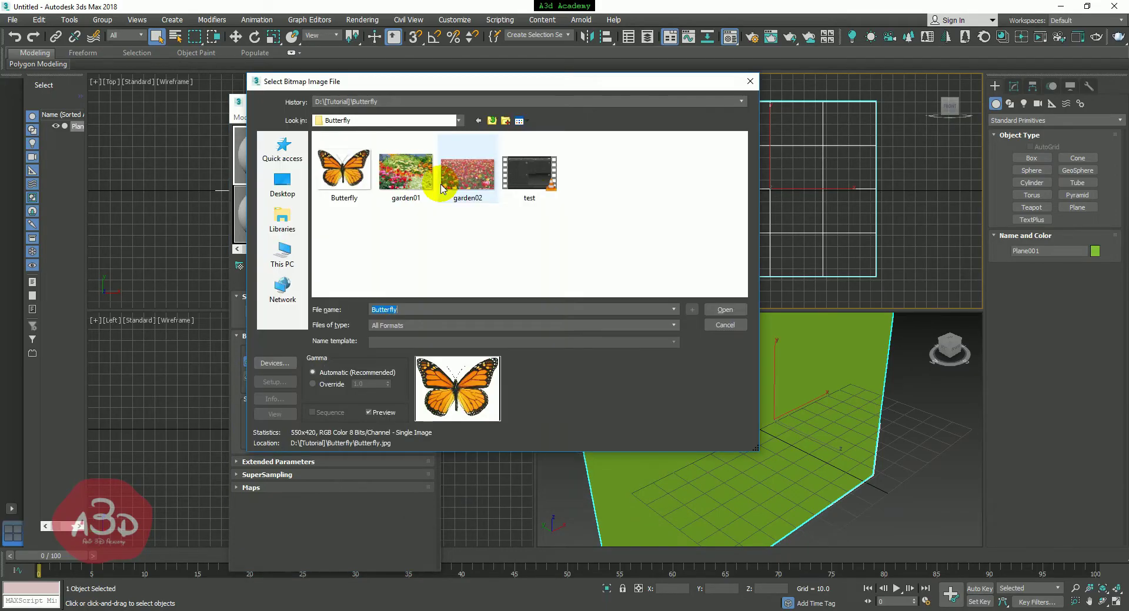
click(725, 310)
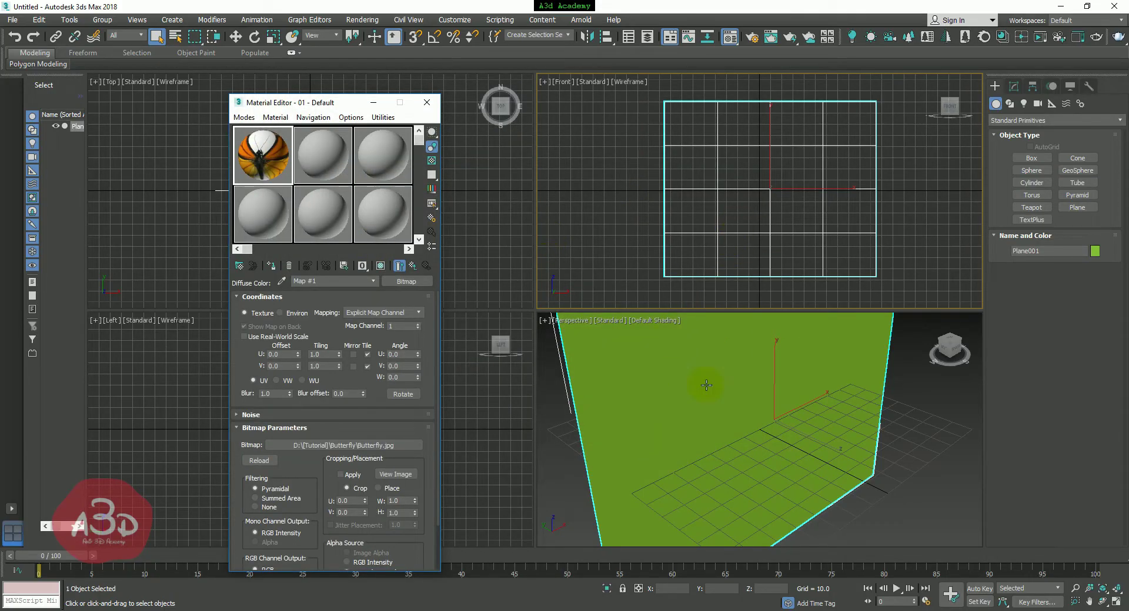
click(271, 265)
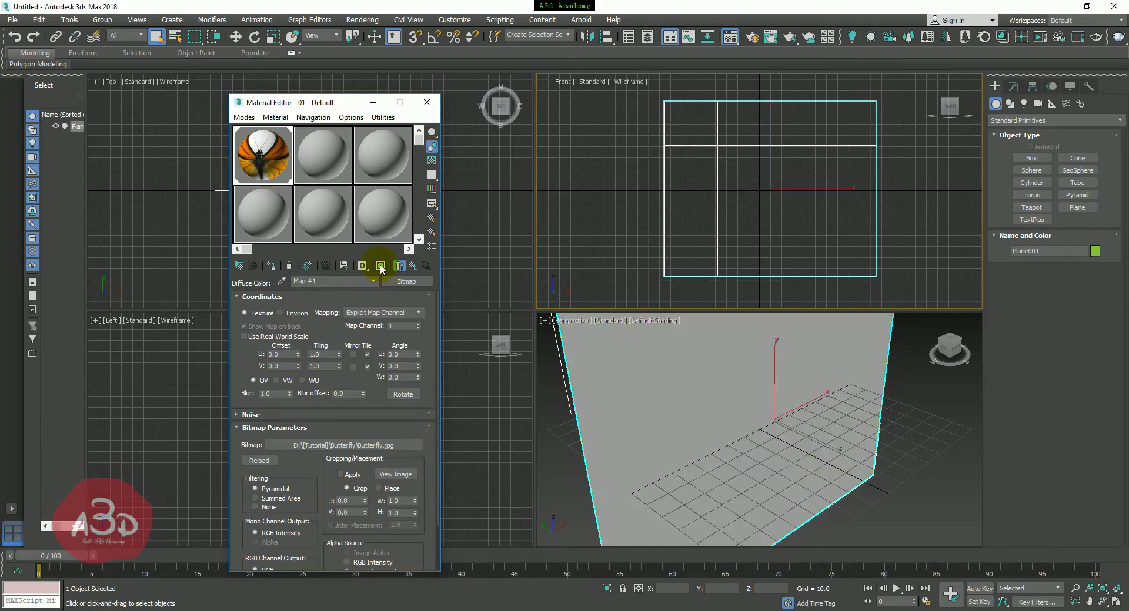
Show the butterfly texture in the viewports with the Front view shaded
click(380, 266)
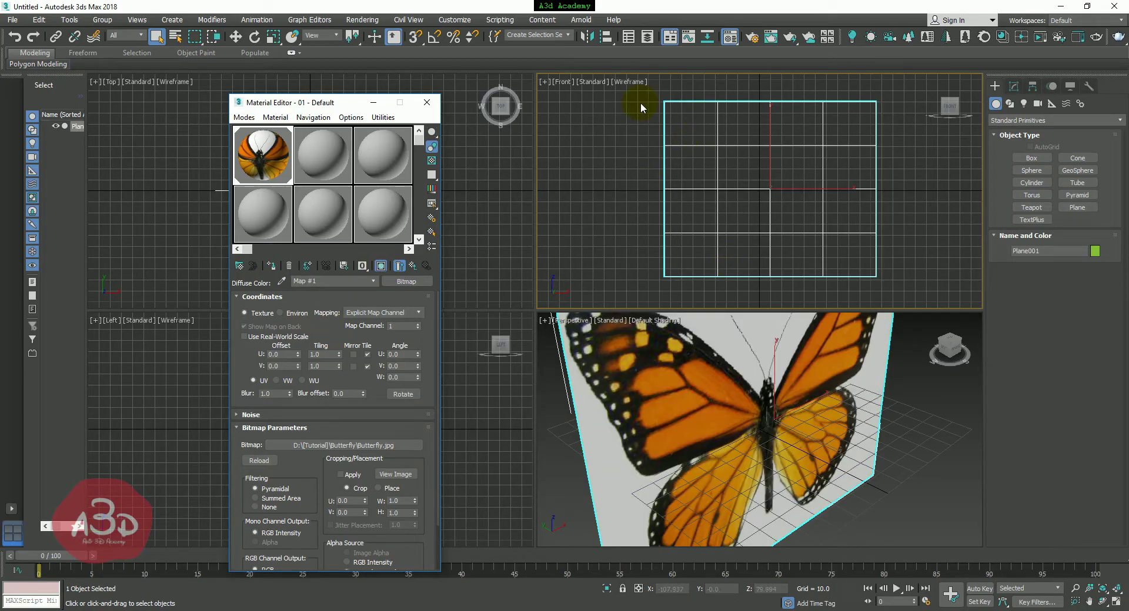
middle_drag(618, 138, 618, 139)
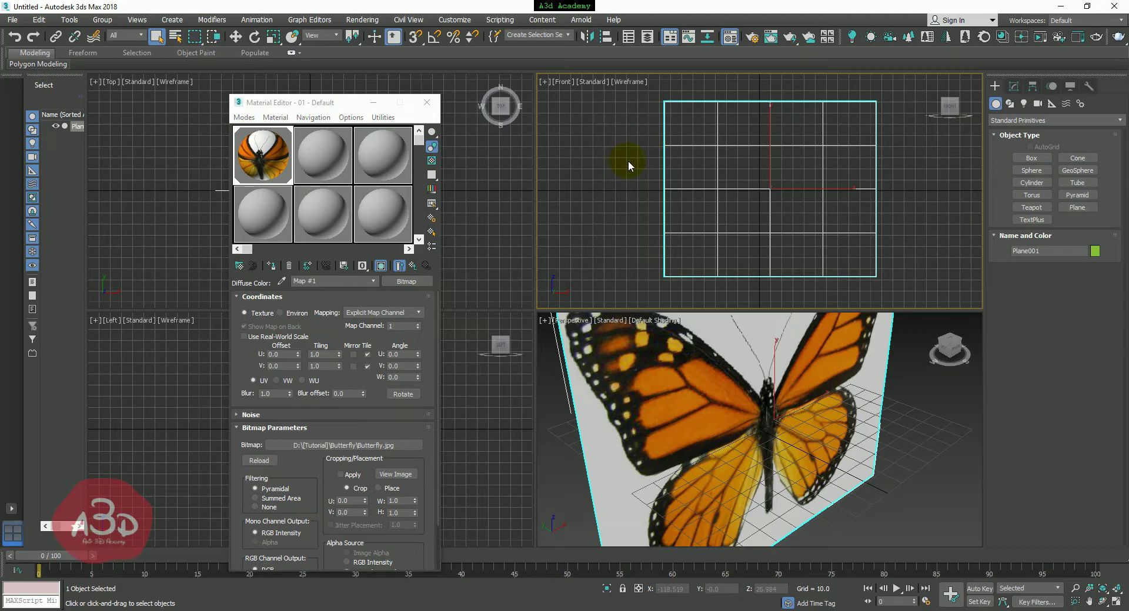
key(F3)
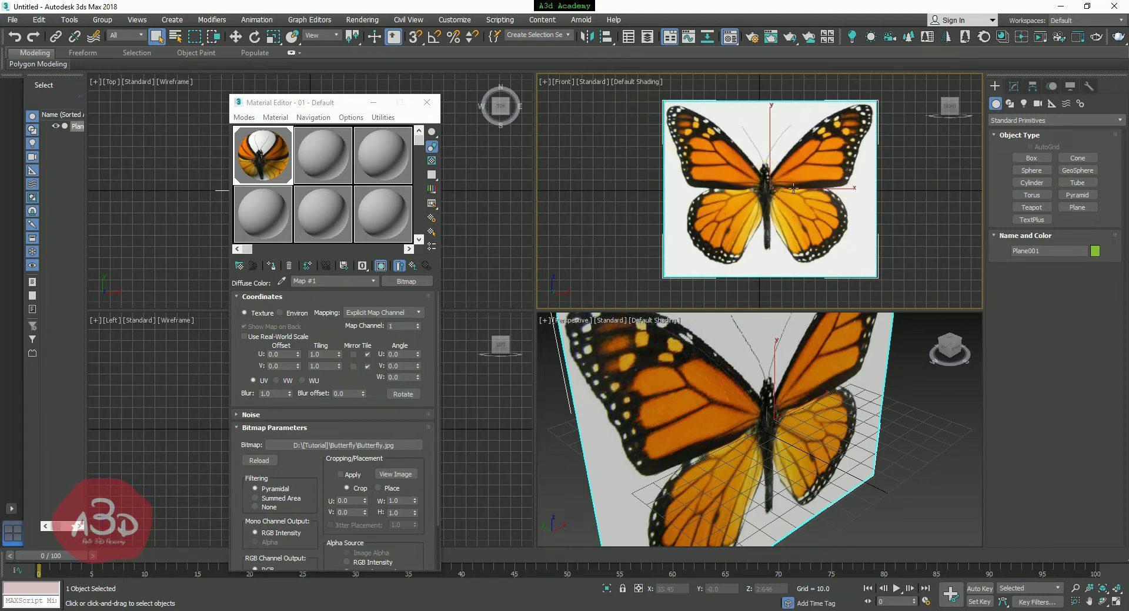
click(750, 244)
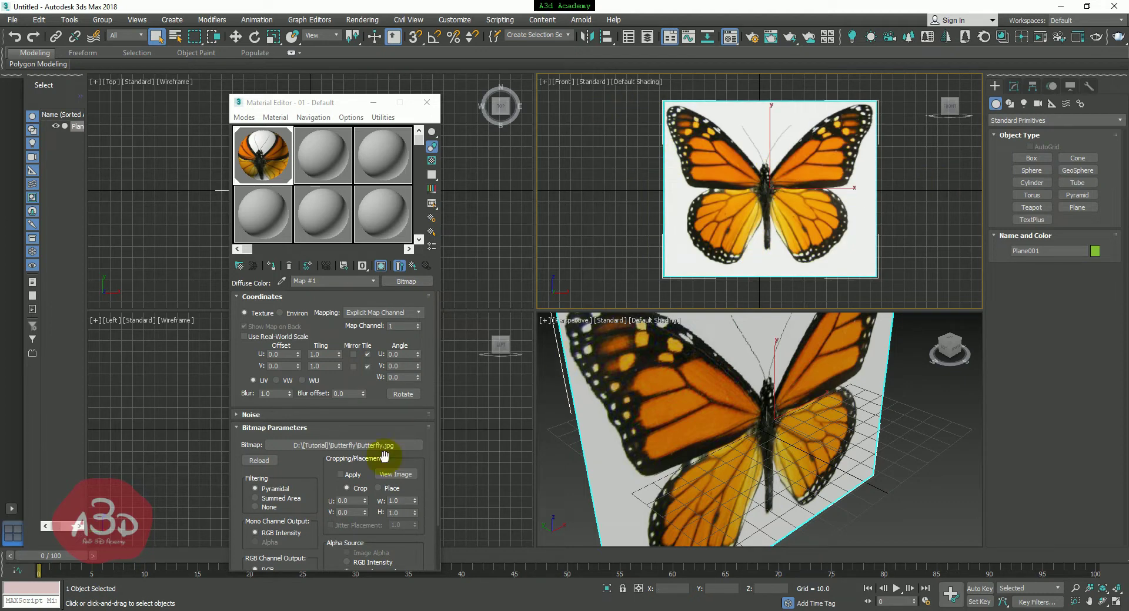
click(303, 106)
drag(303, 106, 238, 92)
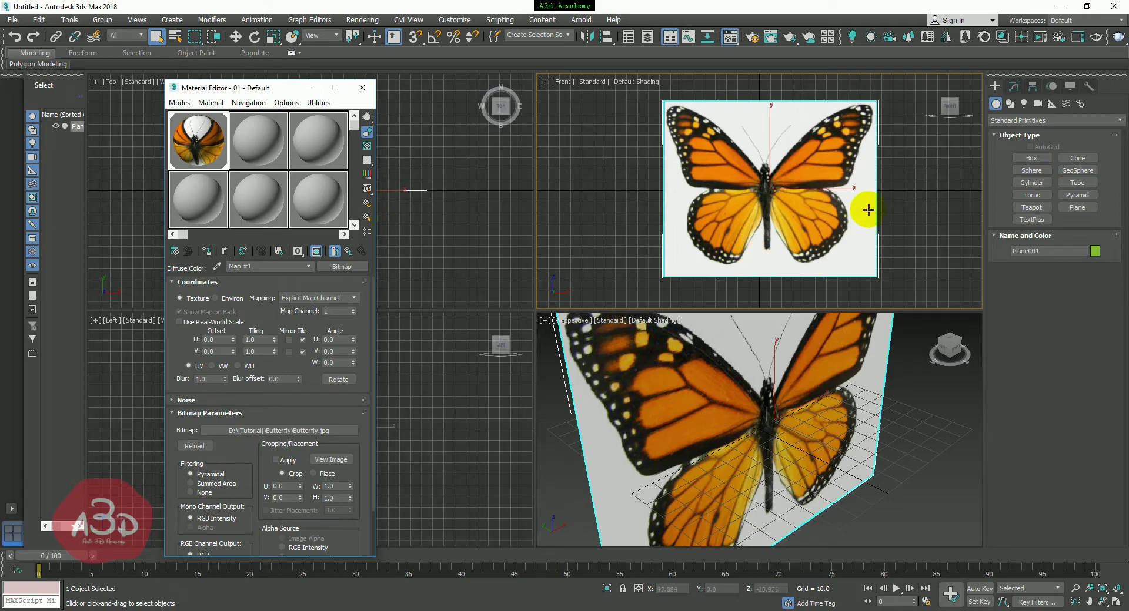
click(331, 461)
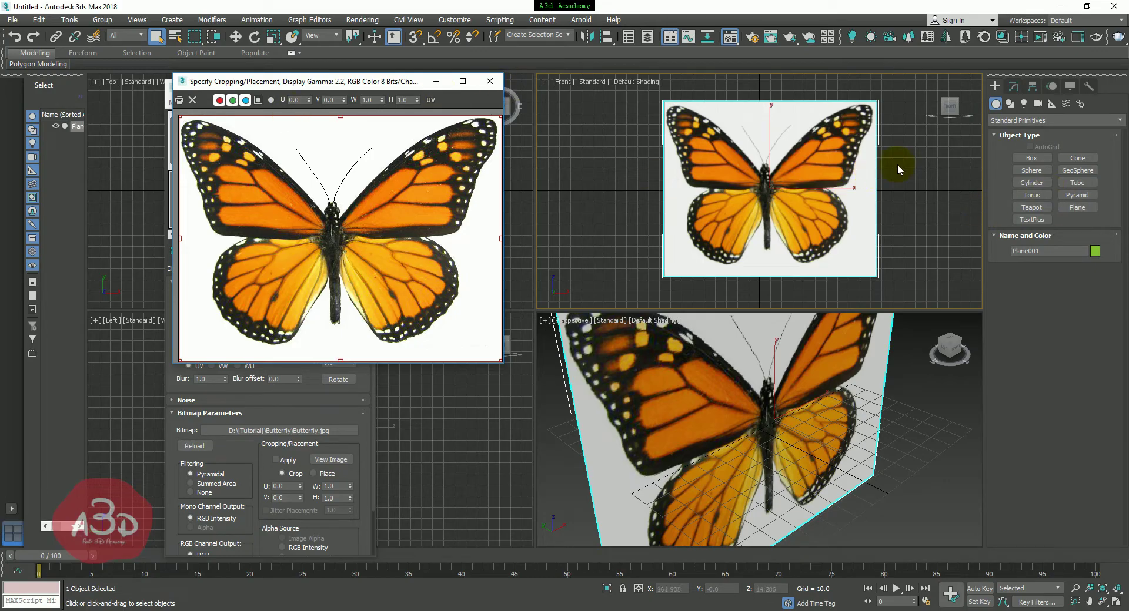
click(799, 138)
click(519, 148)
click(491, 81)
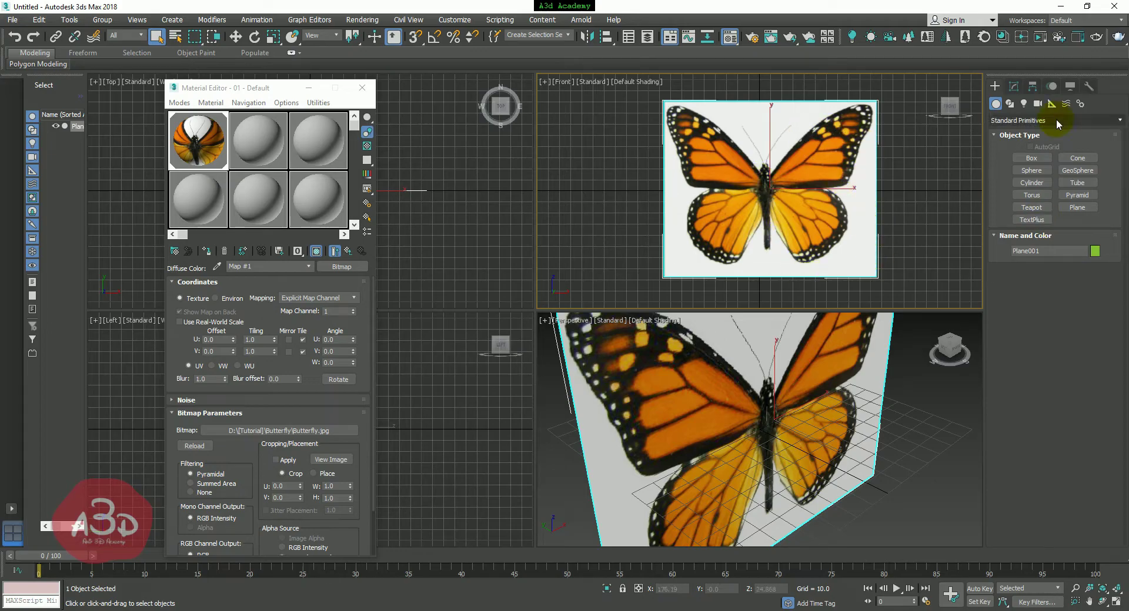
Add a UVW Map modifier to Plane001
click(1013, 86)
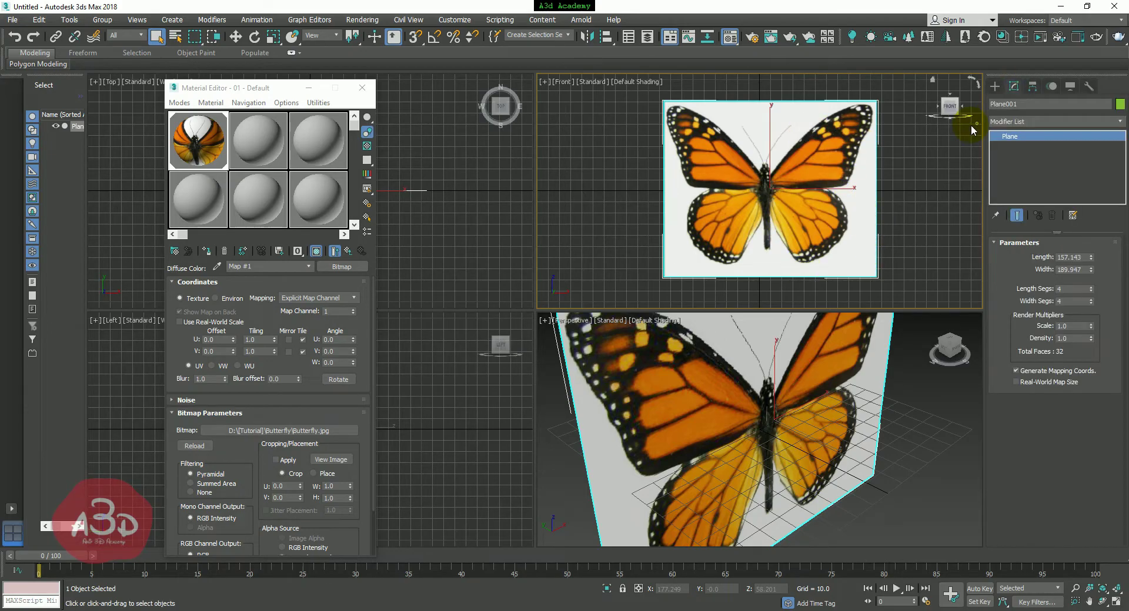
click(1032, 123)
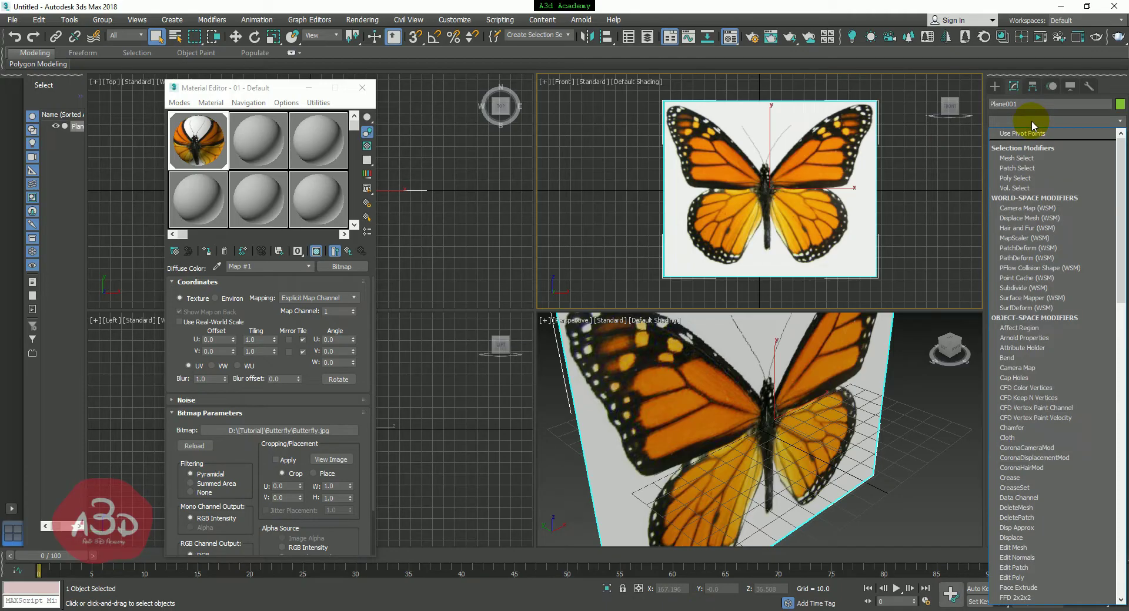
key(u)
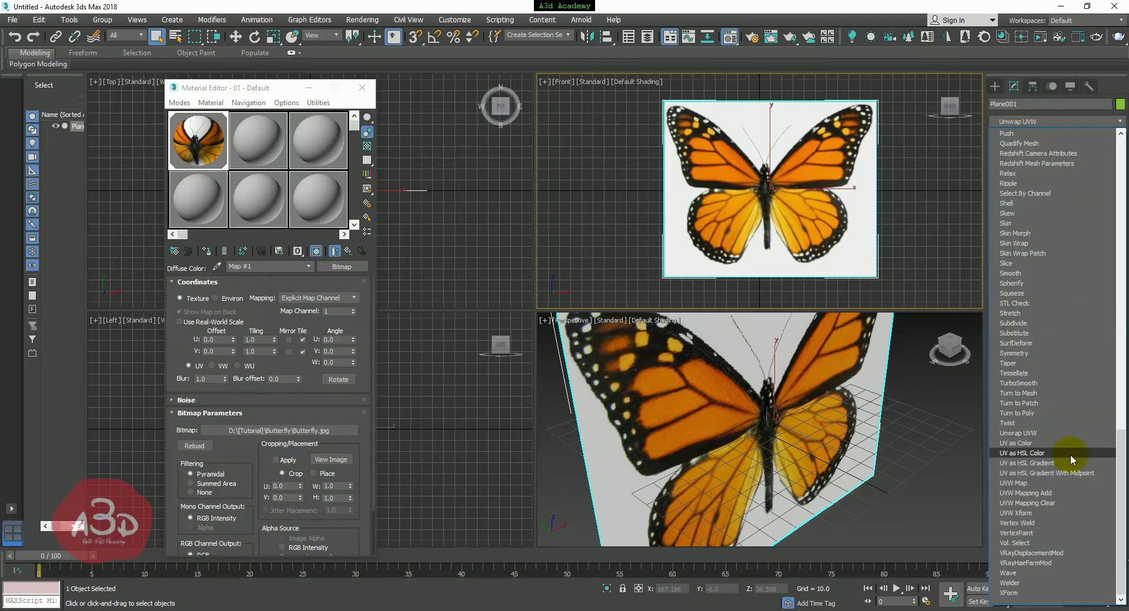
click(1043, 483)
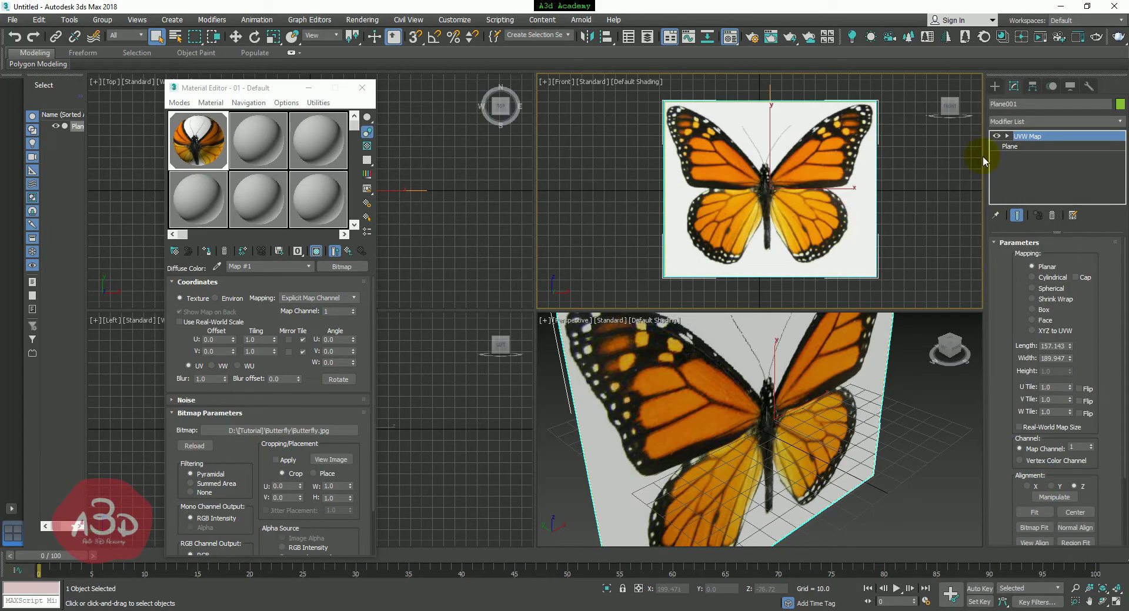
drag(1010, 342, 1010, 255)
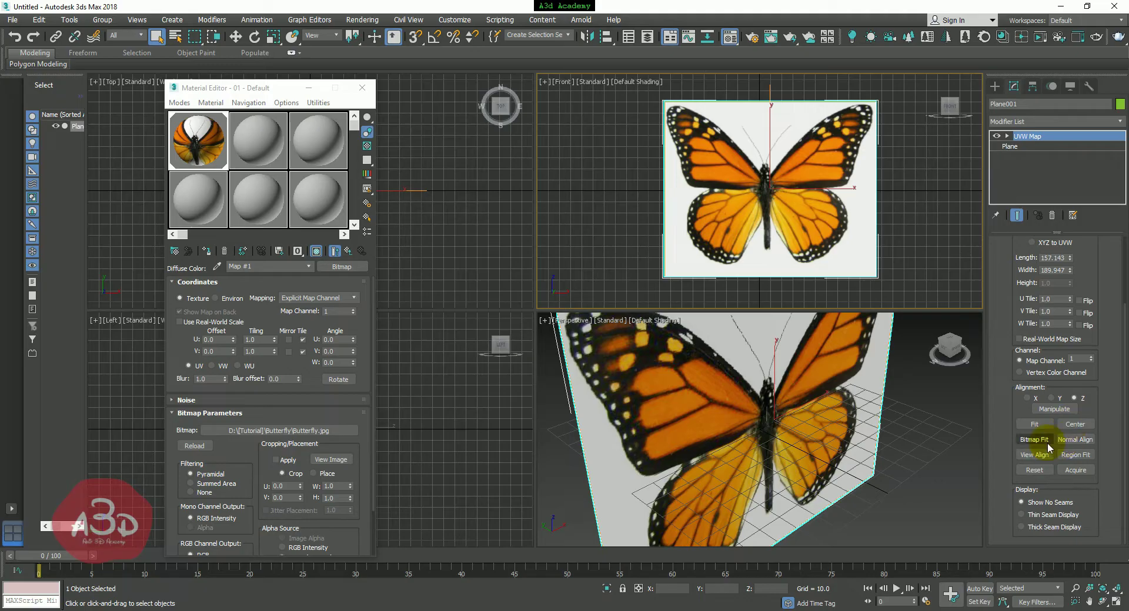
Bitmap Fit the mapping to Butterfly.jpg and widen the plane to 203.243
click(1029, 442)
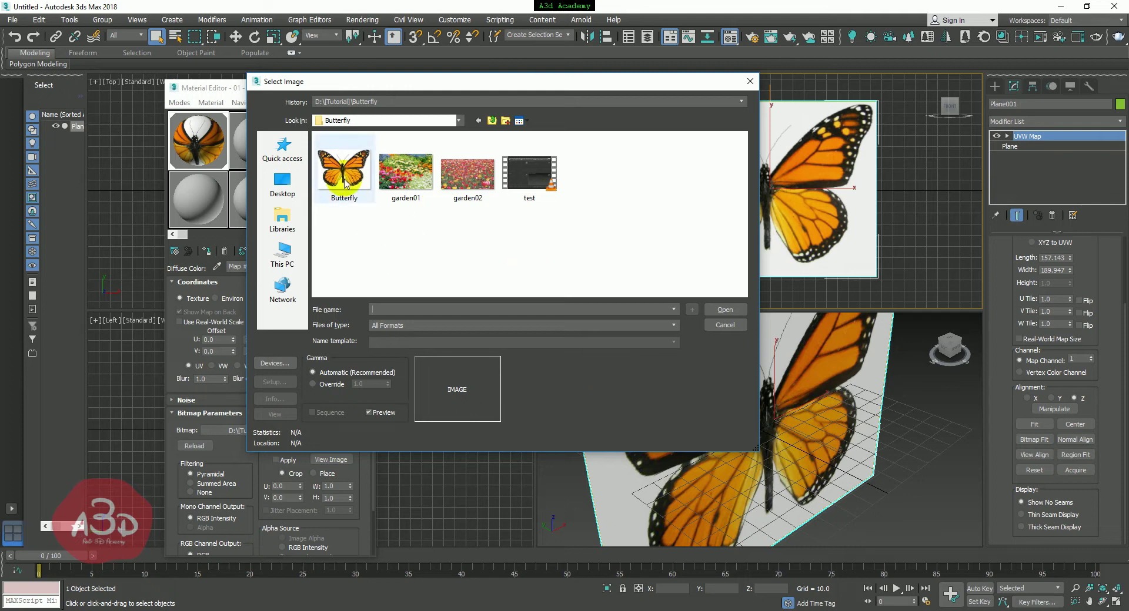
click(369, 189)
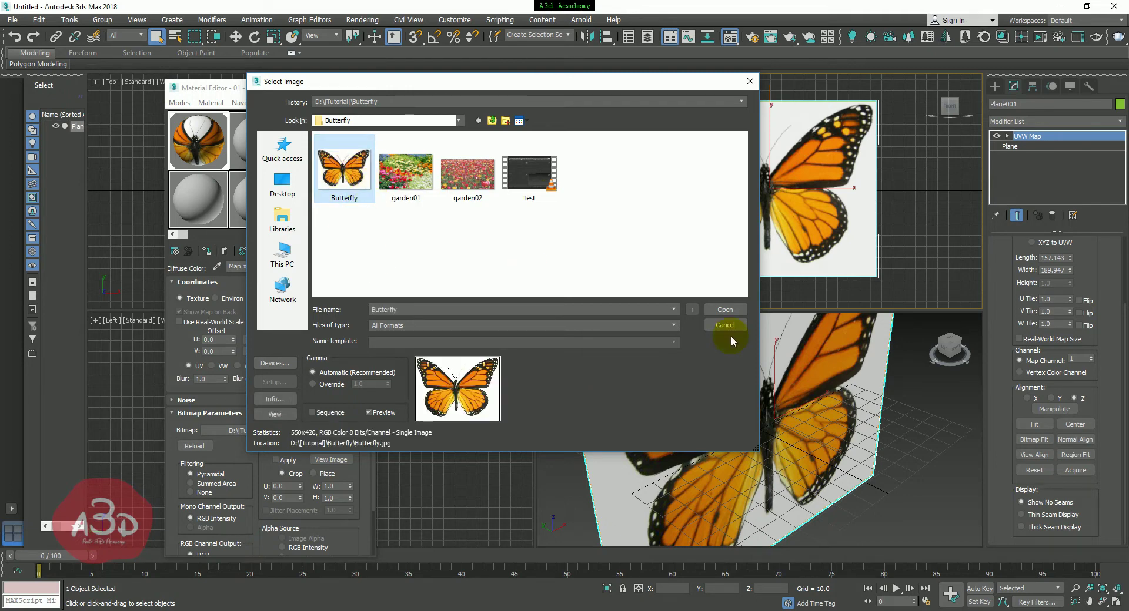
click(725, 310)
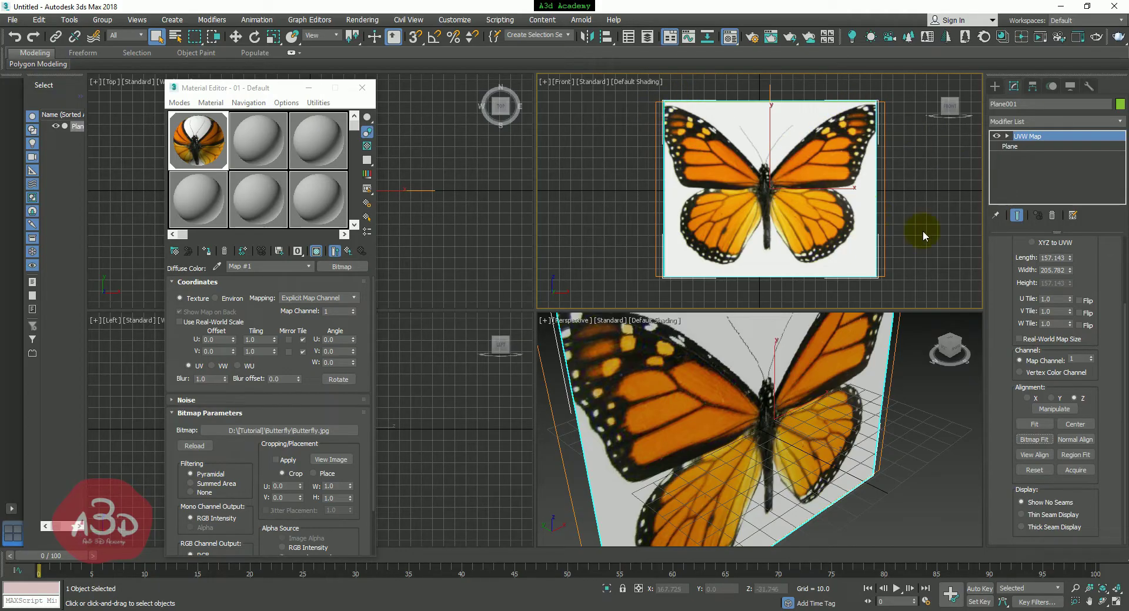
click(1010, 148)
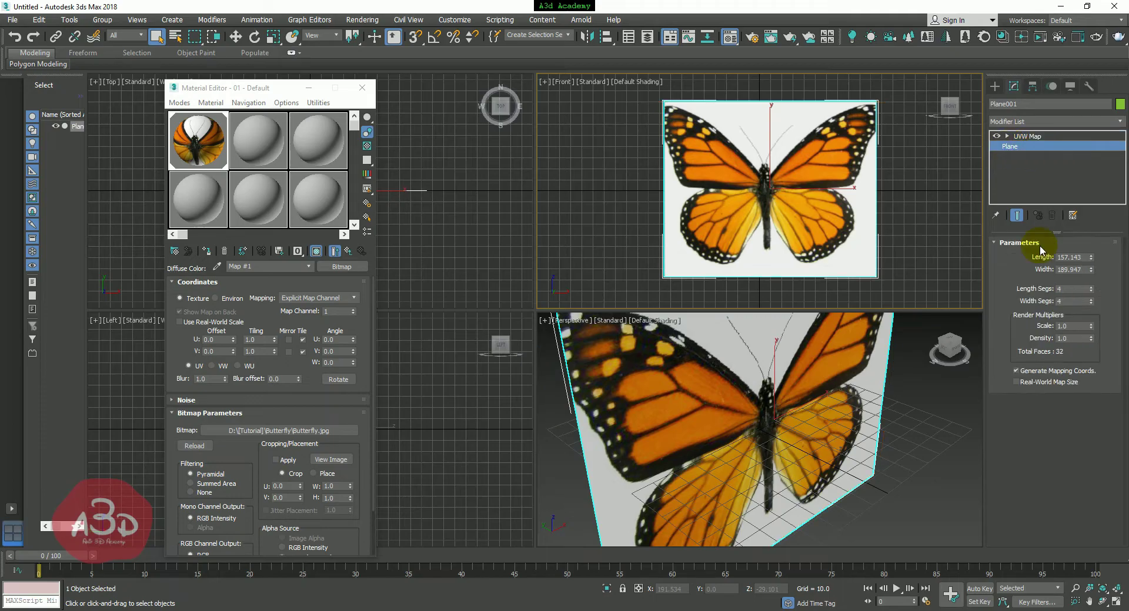
mouse_move(1091, 272)
mouse_down()
mouse_move(1110, 225)
mouse_move(1098, 265)
mouse_up()
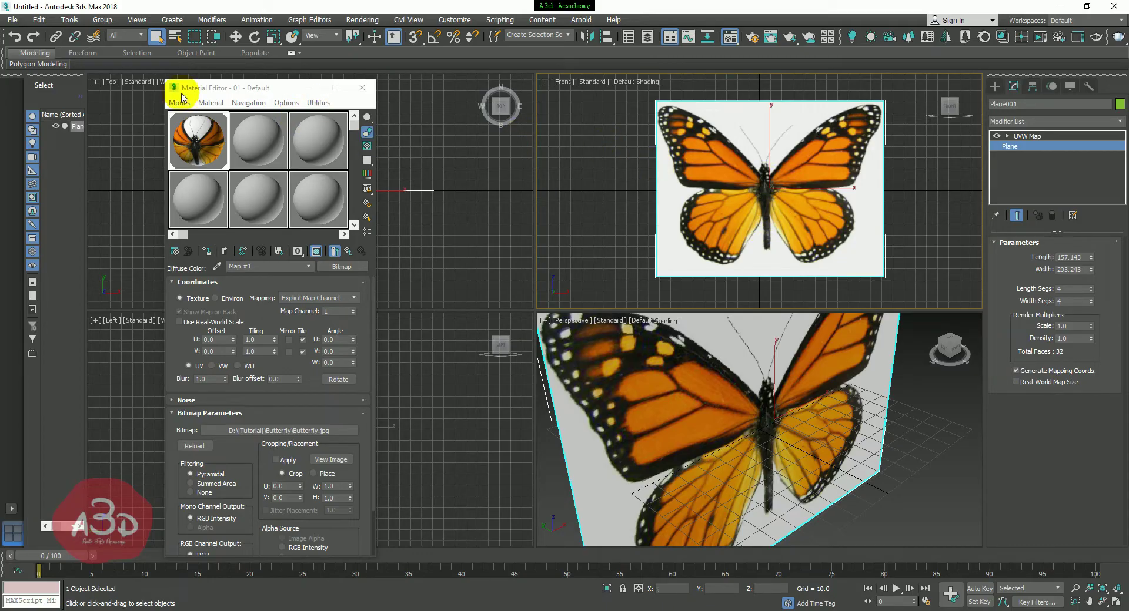
Close the Material Editor, maximize the Front viewport, and pick the Line spline tool
click(355, 93)
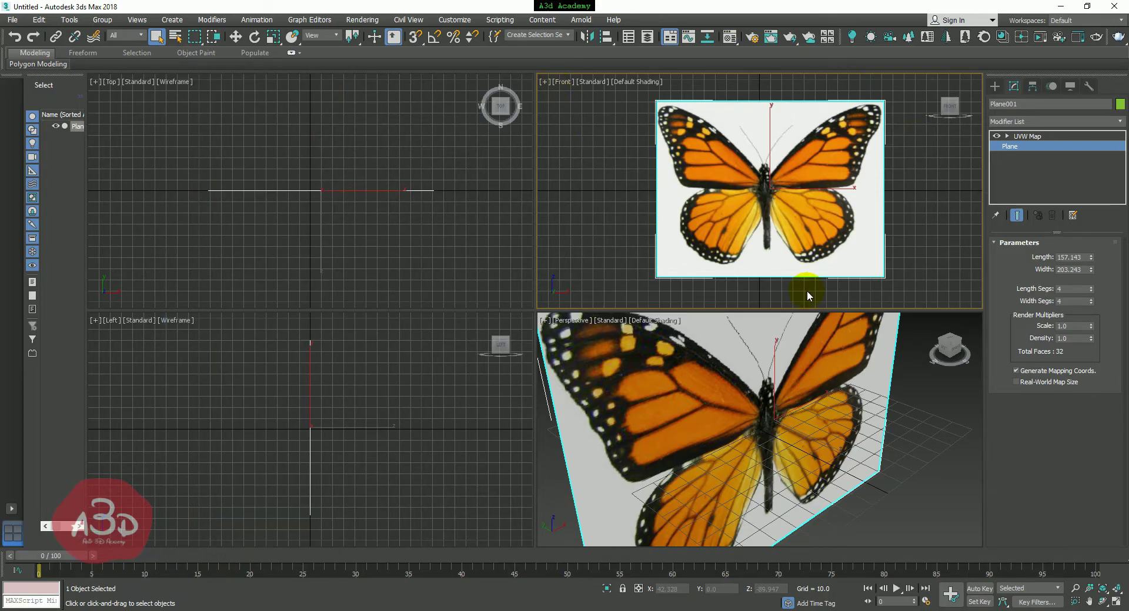
key(alt+w)
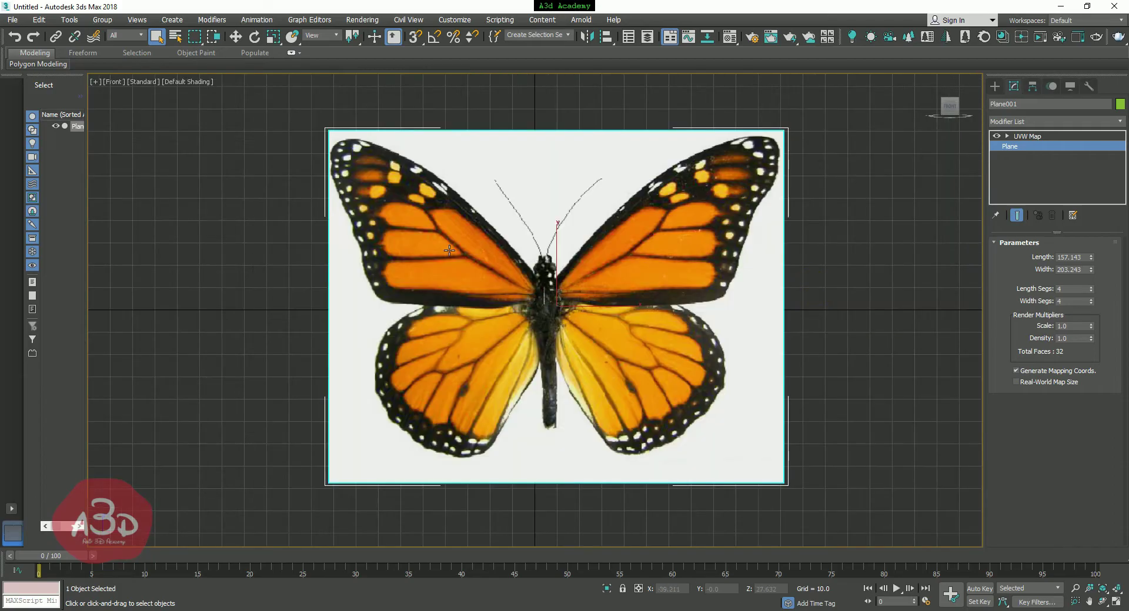
click(995, 85)
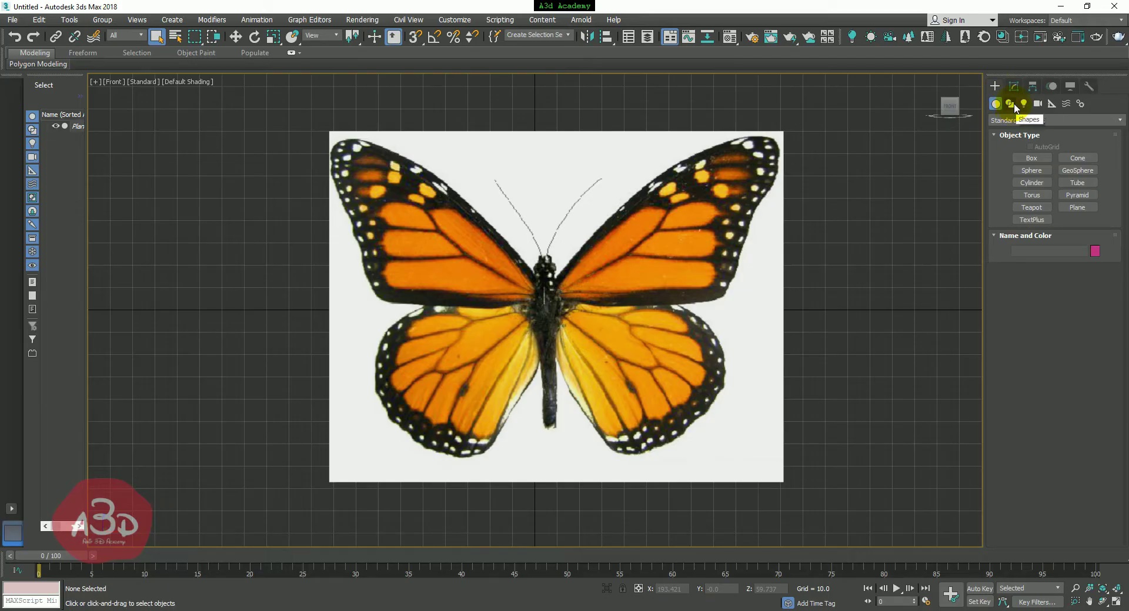
click(1010, 103)
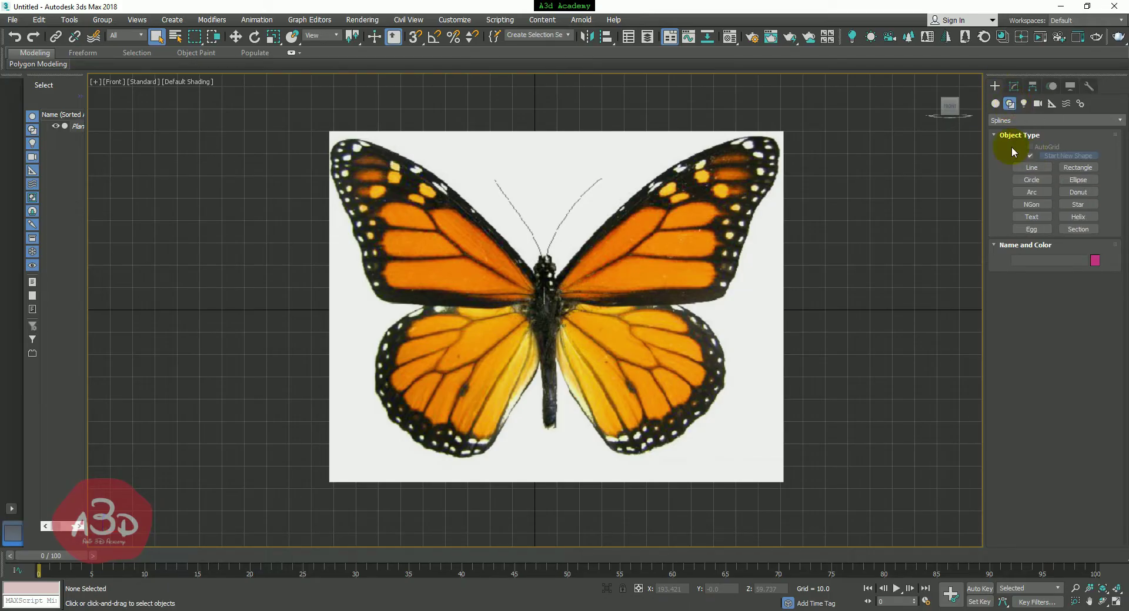
click(1030, 167)
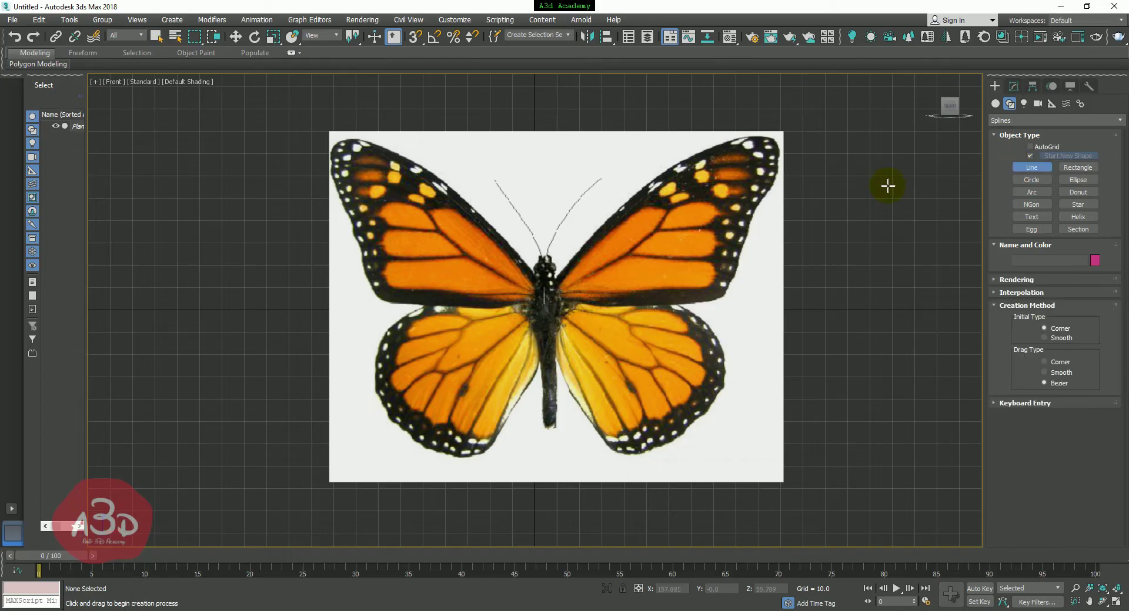
scroll(559, 226, up, 3)
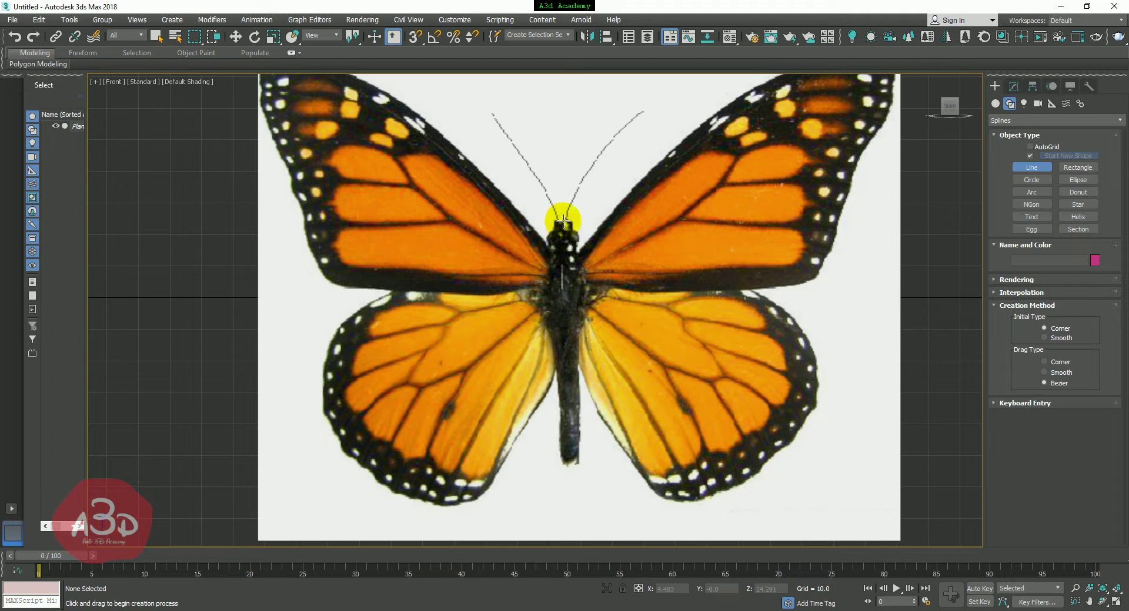
Trace the body's left edge from head to tail with seven line vertices
click(562, 220)
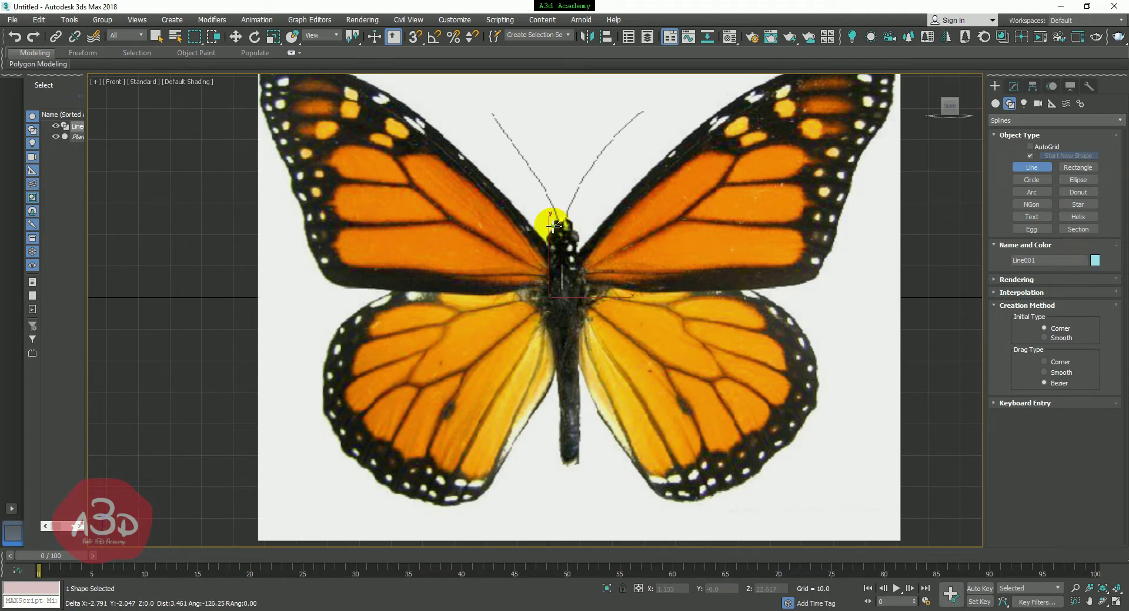
click(552, 226)
click(545, 240)
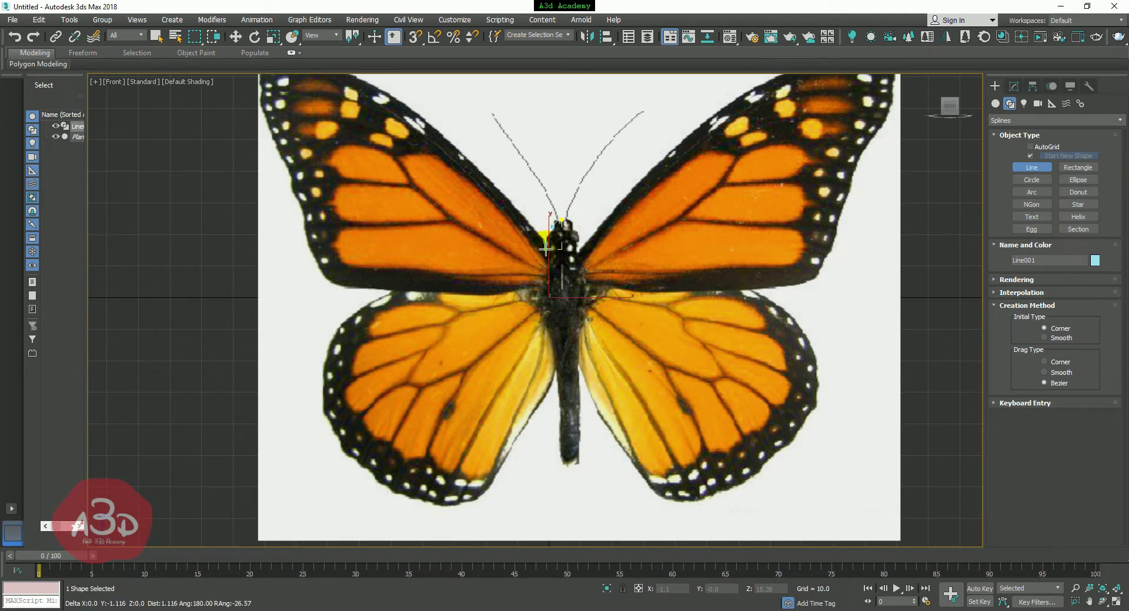
click(547, 270)
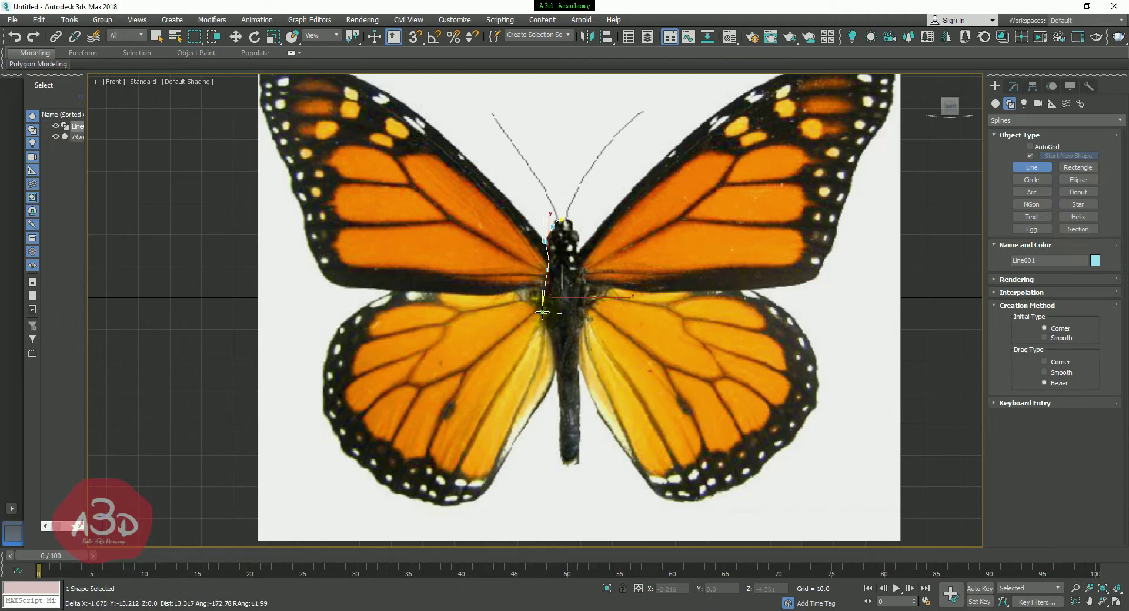
click(542, 316)
click(559, 385)
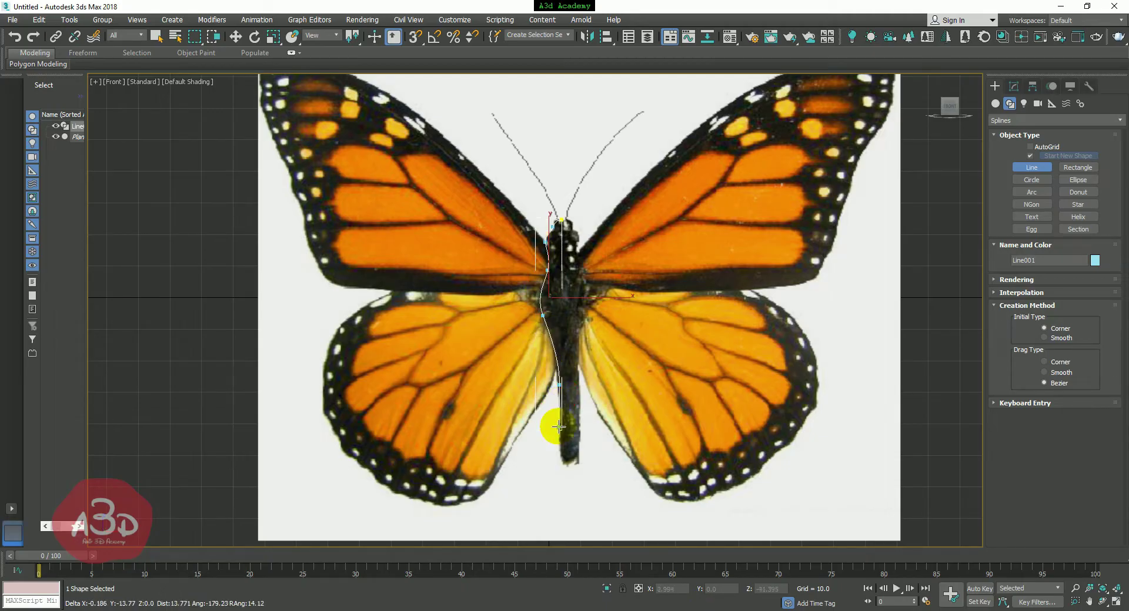
click(560, 466)
right_click(560, 466)
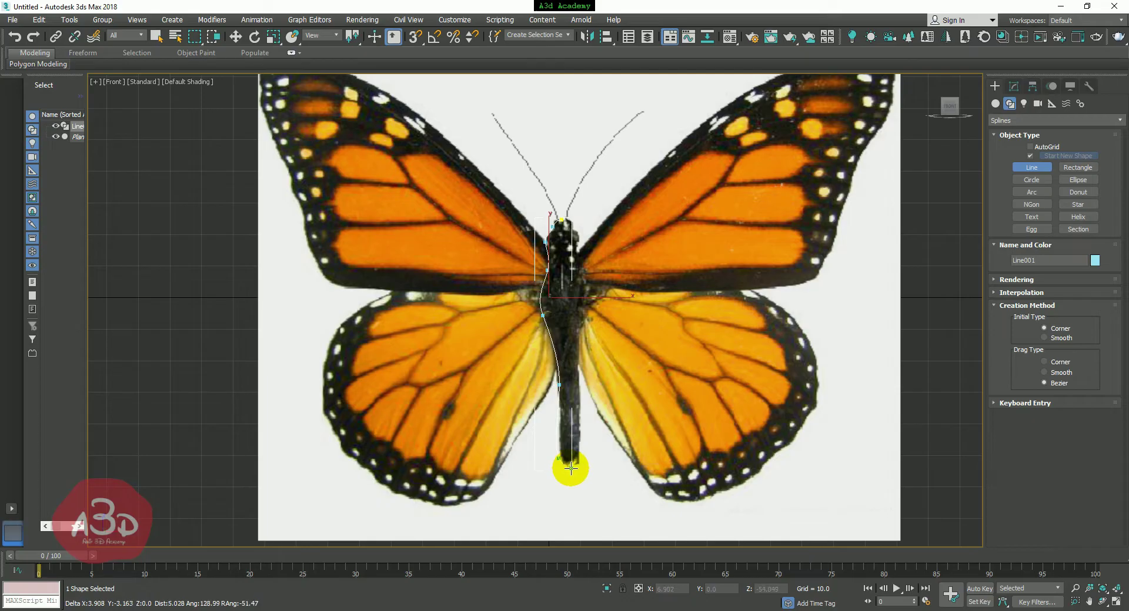
right_click(562, 430)
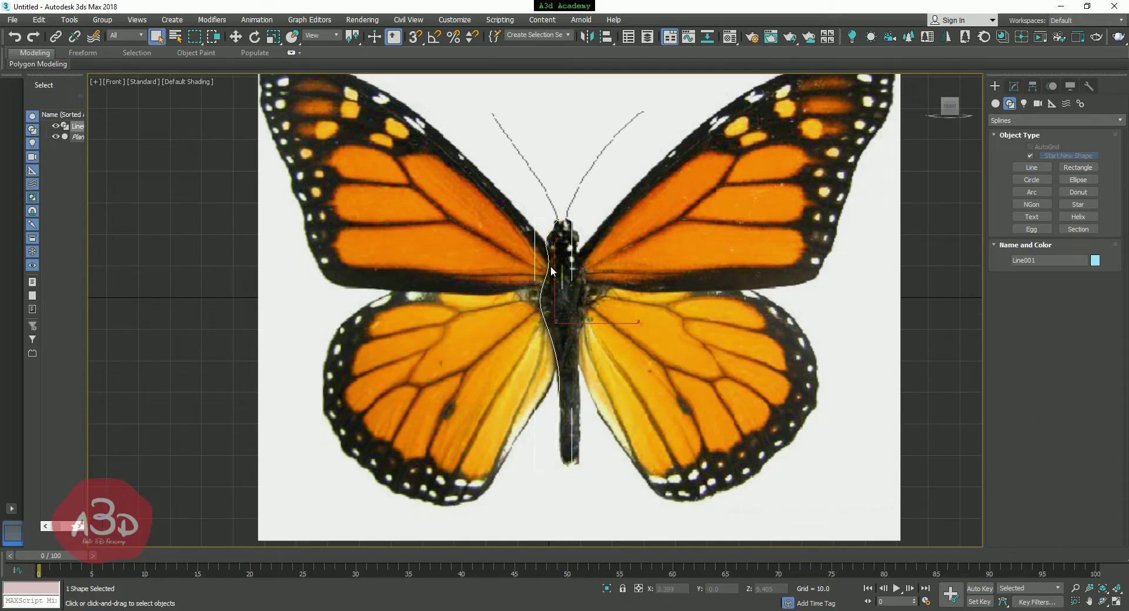
Add a Lathe modifier to the body outline, aligned to Max
click(1013, 87)
click(1026, 121)
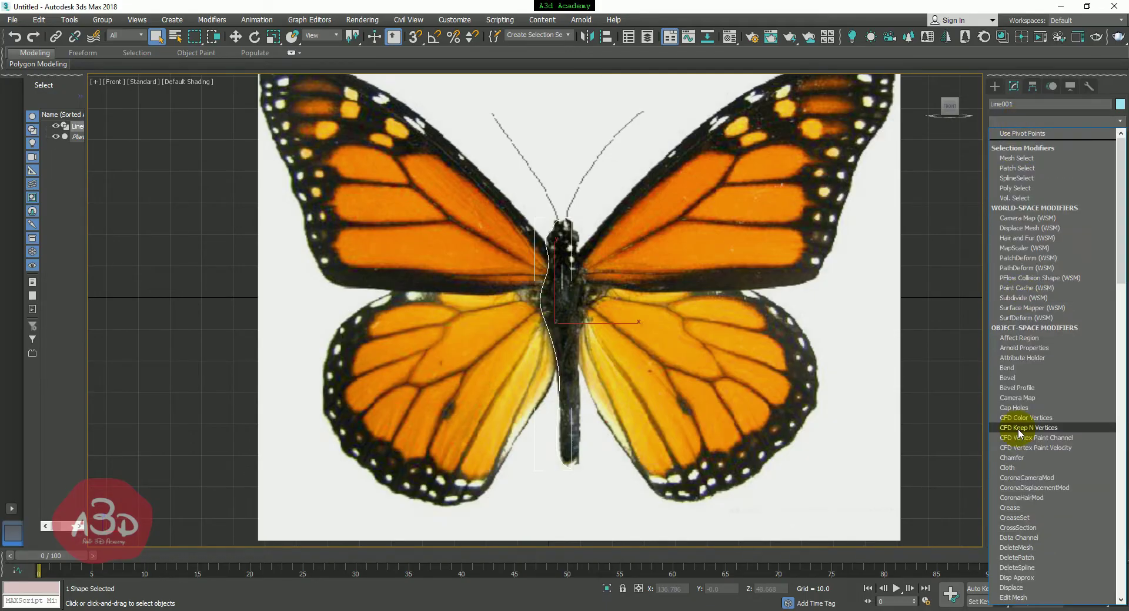
key(l)
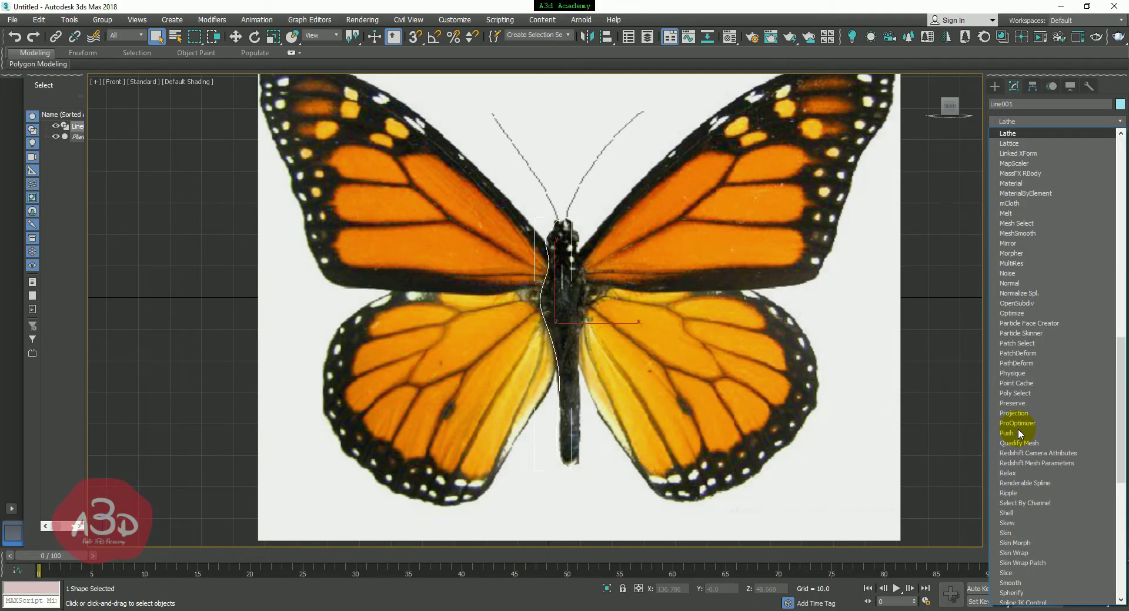
key(Return)
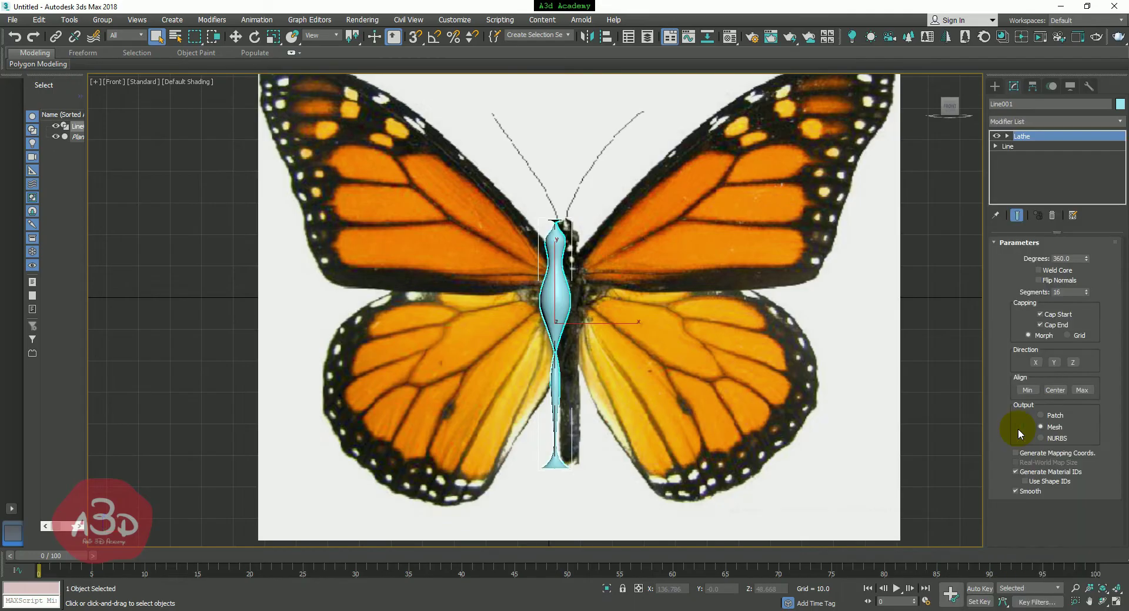
click(1082, 390)
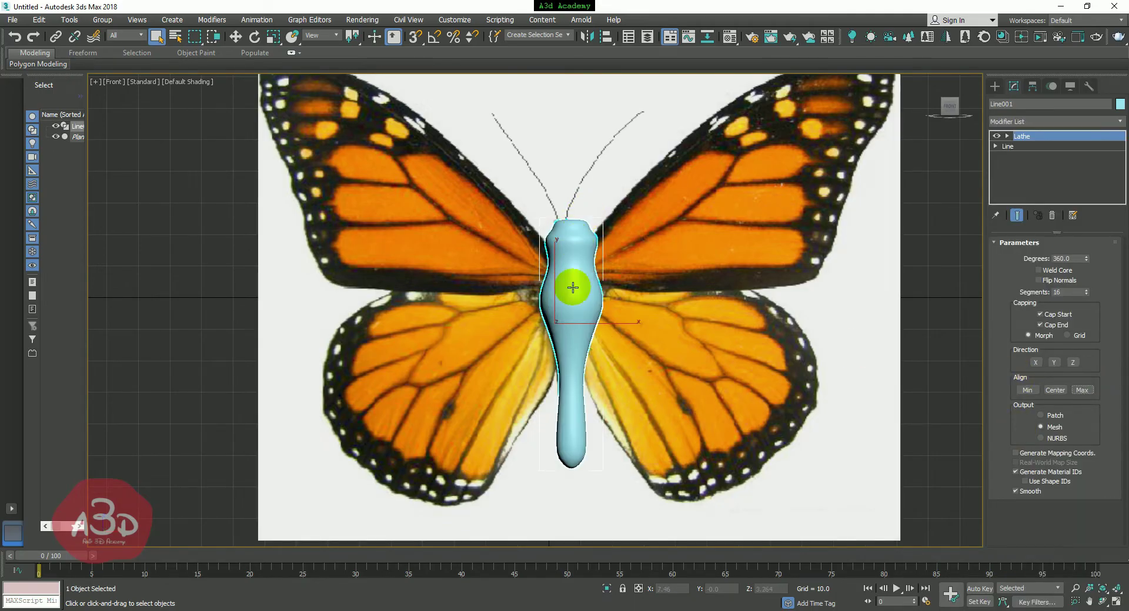
click(574, 244)
click(1032, 158)
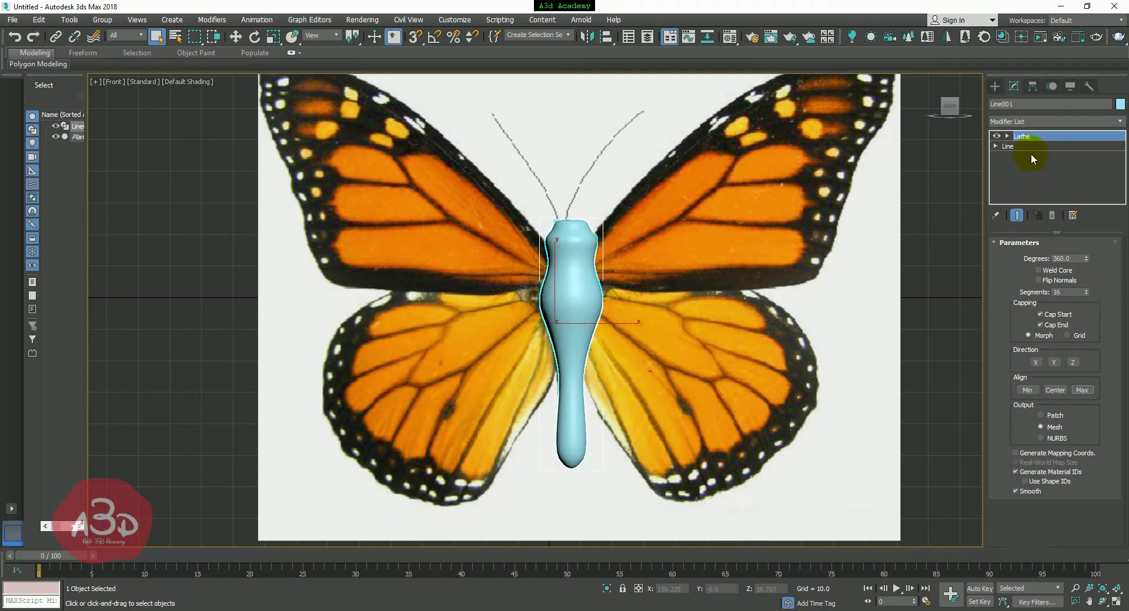
Enter the Line's Vertex level with Show End Result on, zoomed in on the body
click(1007, 137)
click(994, 156)
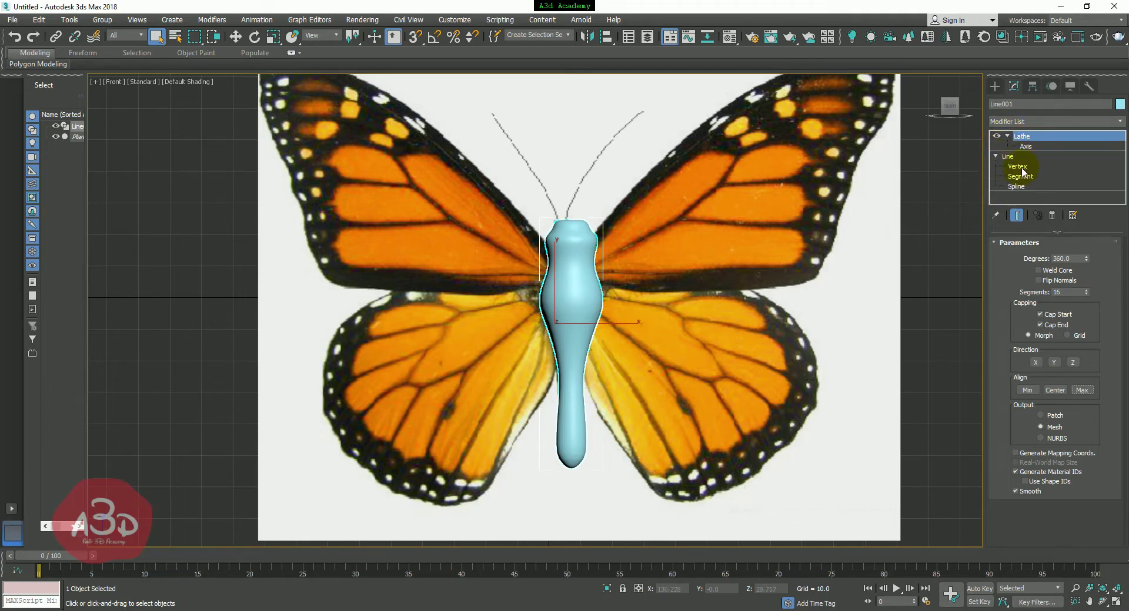
click(1016, 167)
click(1017, 215)
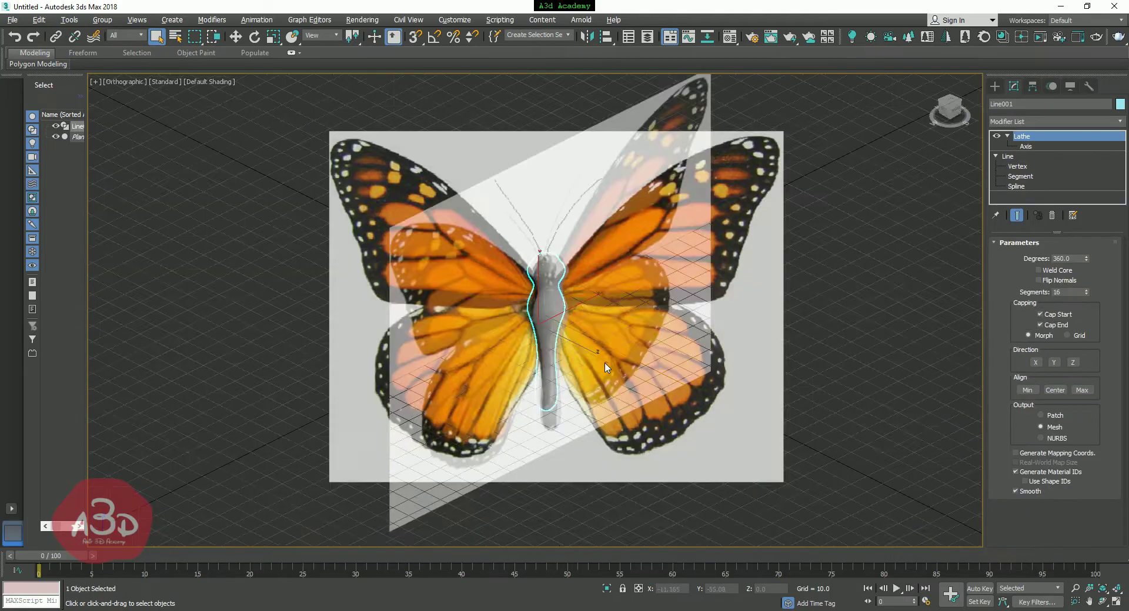
key(f)
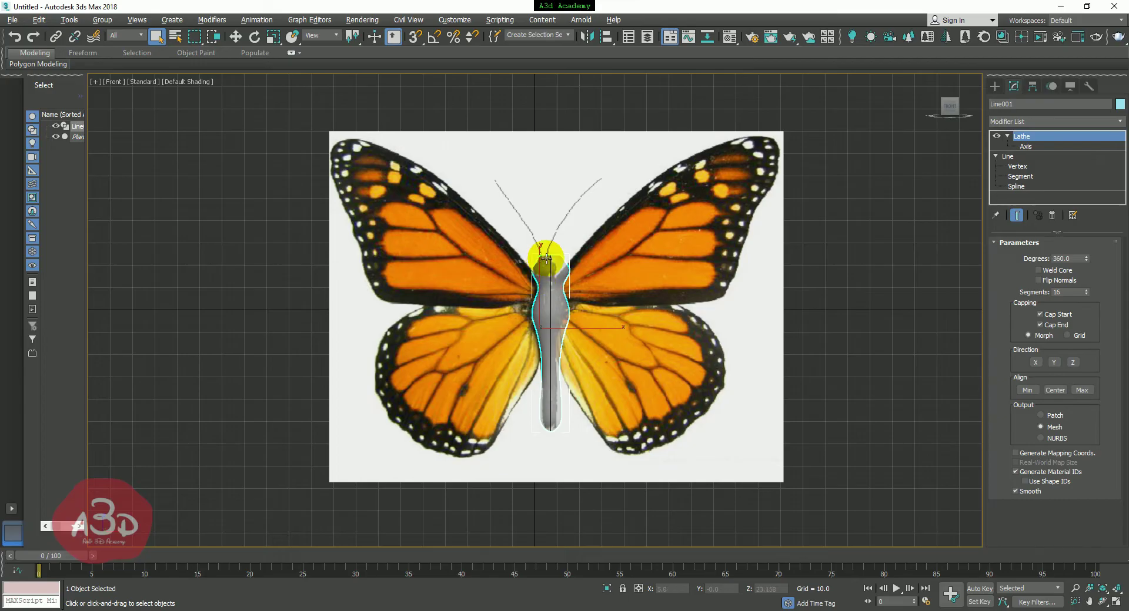
click(1019, 168)
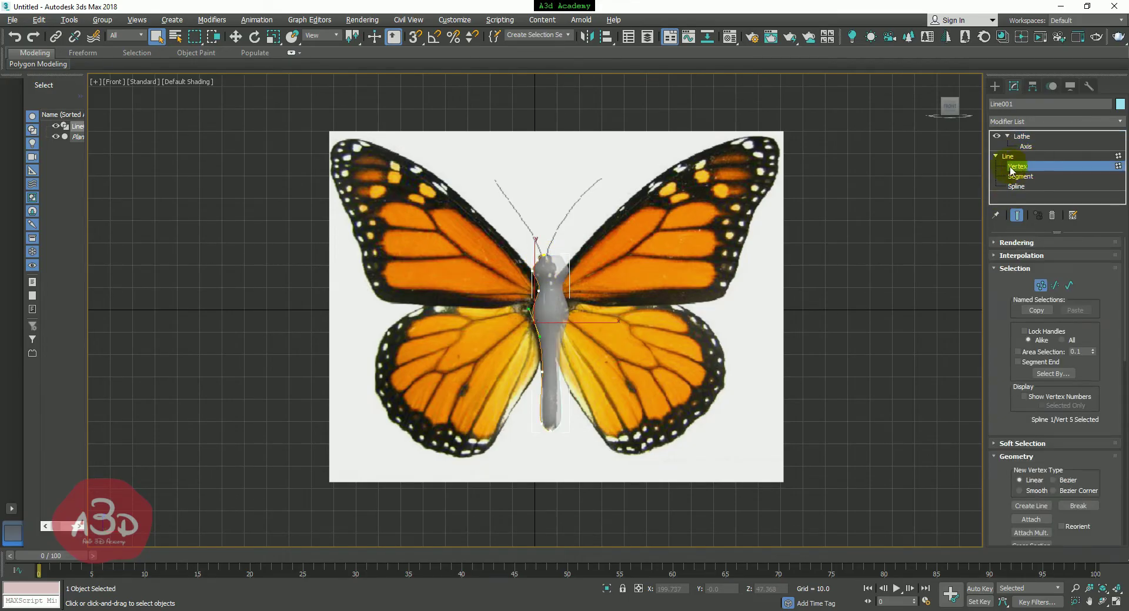
scroll(738, 307, up, 6)
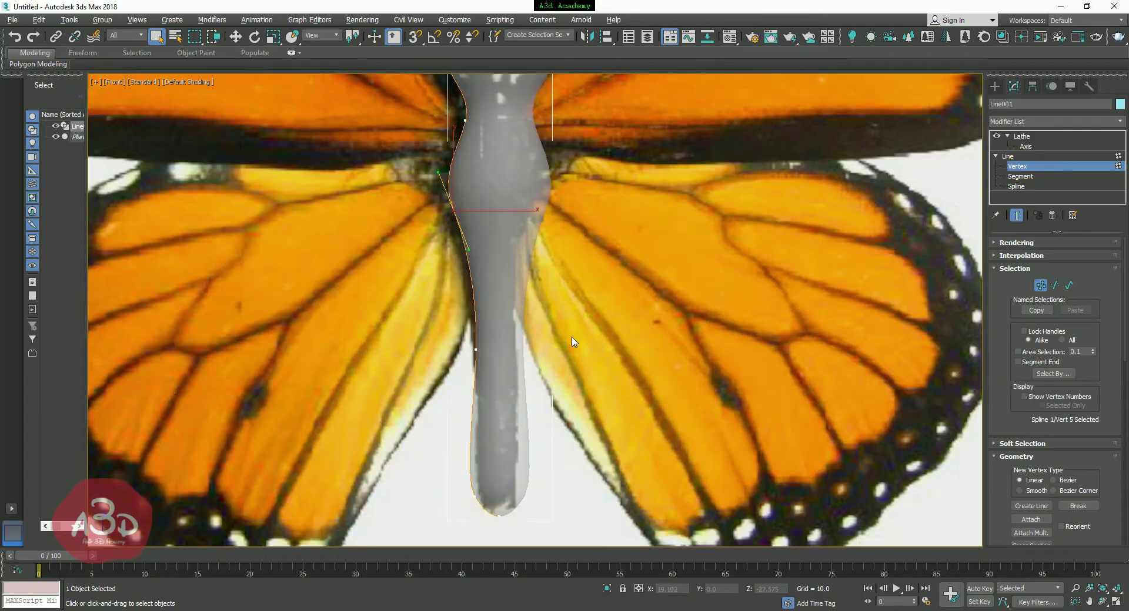
middle_drag(575, 335, 574, 405)
middle_drag(501, 277, 496, 292)
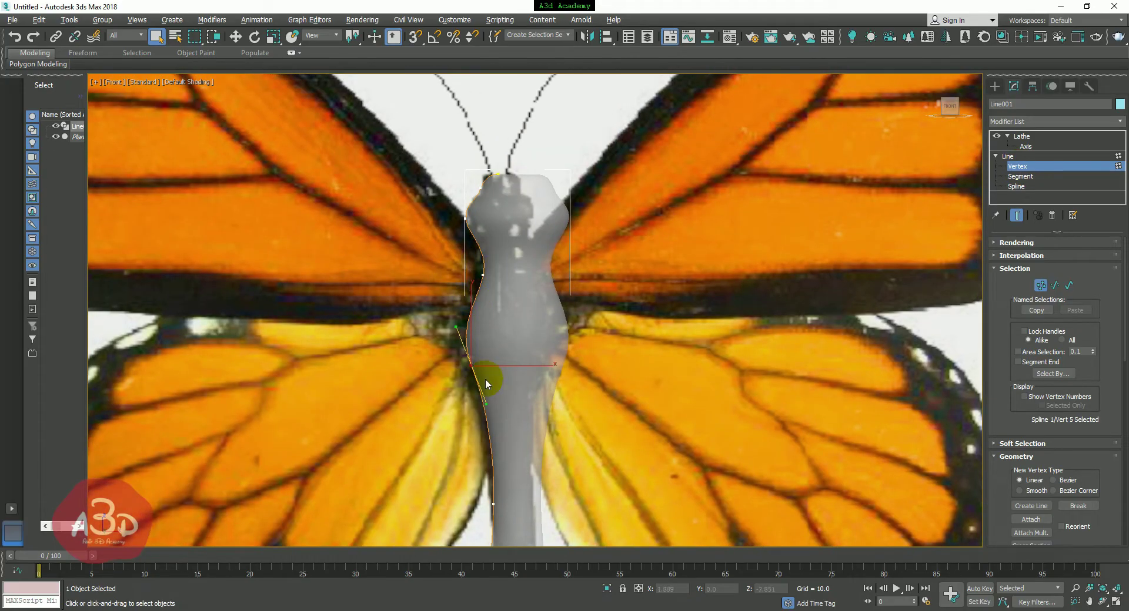
Move the outline vertices to fit the photo's head, waist and tail
key(w)
drag(498, 368, 514, 368)
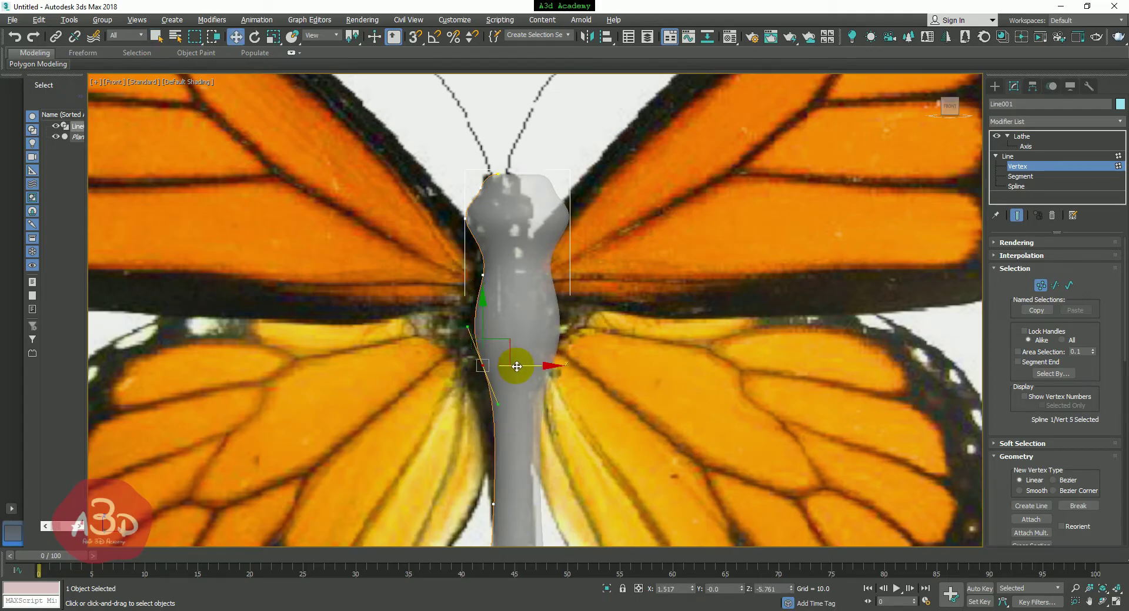
middle_drag(513, 367, 624, 209)
click(463, 220)
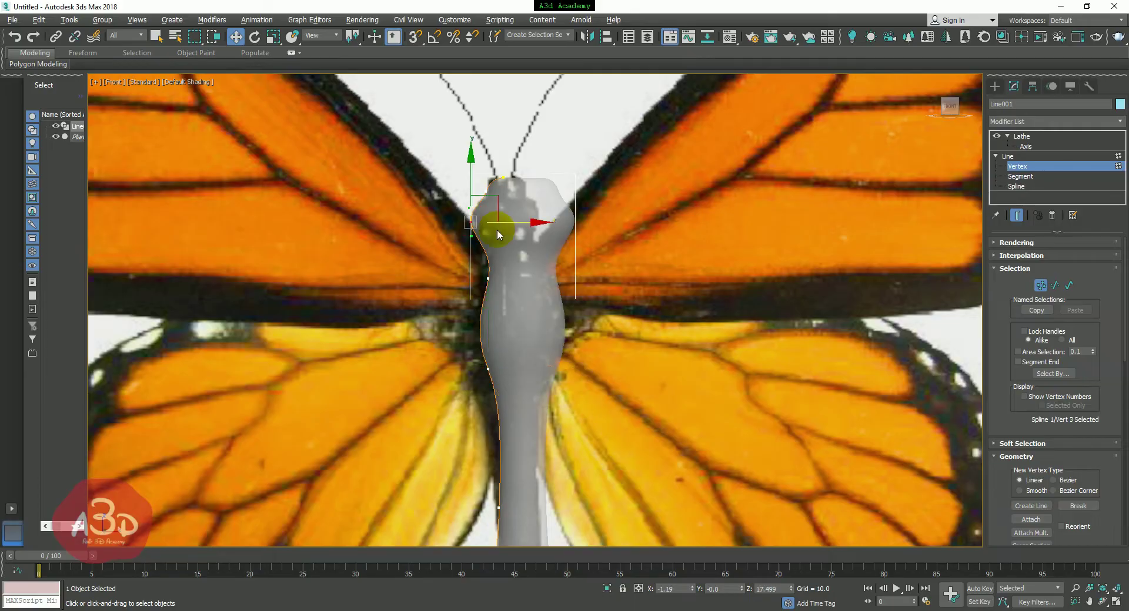
drag(497, 223, 509, 223)
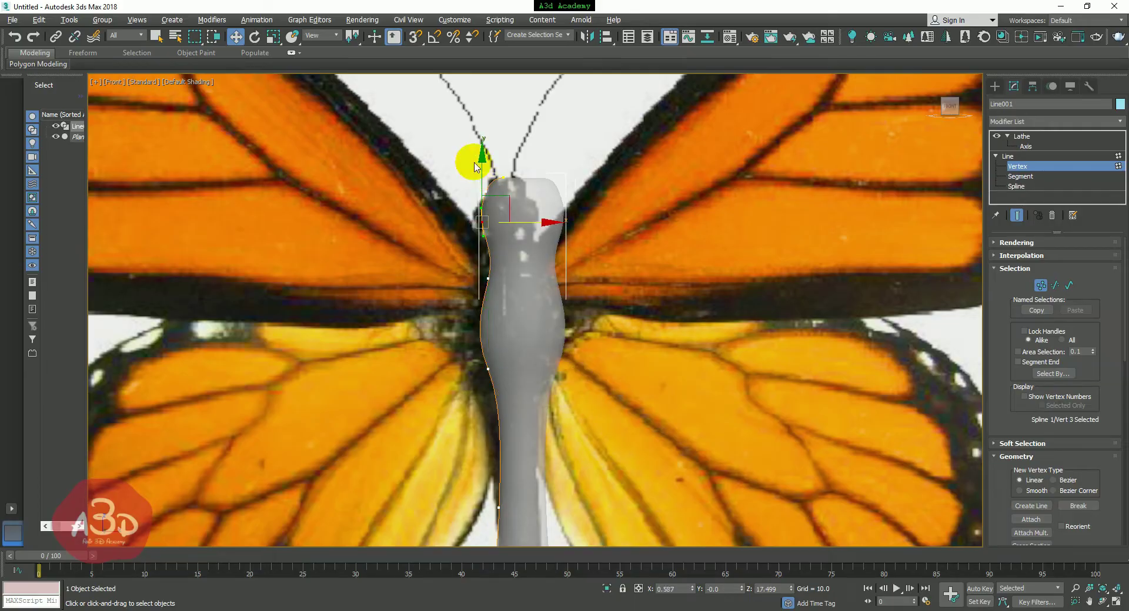
drag(471, 161, 548, 179)
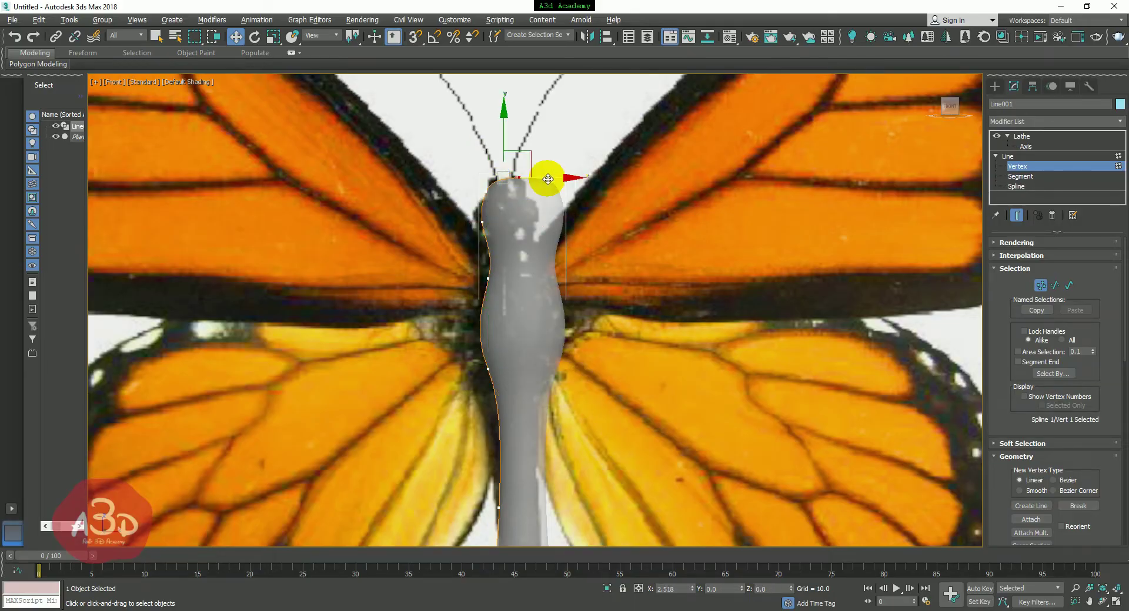
middle_drag(549, 178, 492, 418)
drag(469, 420, 530, 441)
middle_drag(531, 441, 605, 321)
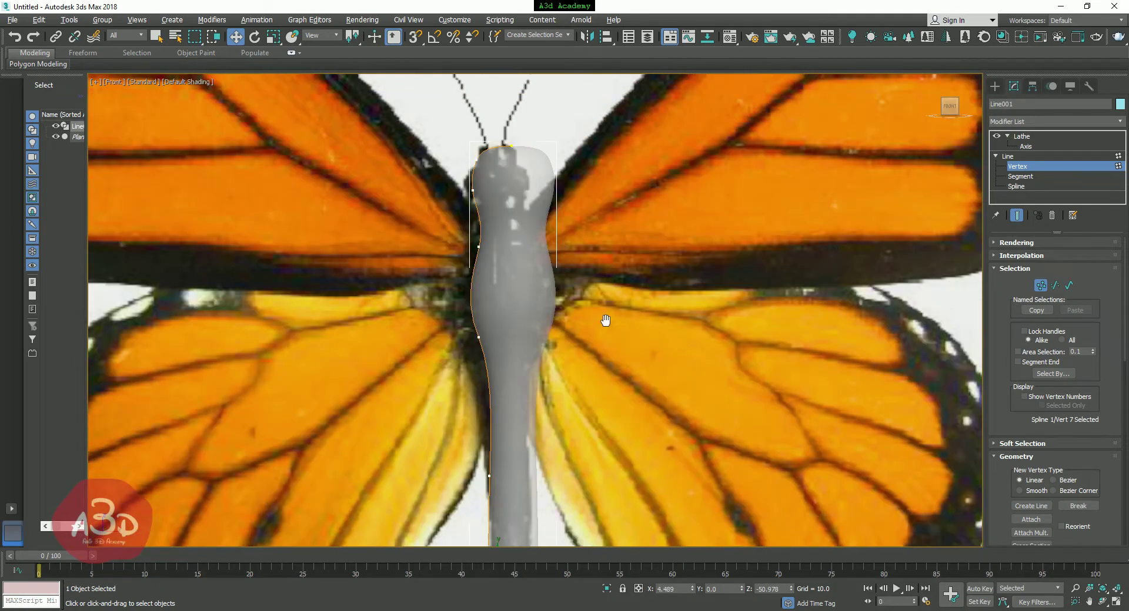
scroll(590, 234, up, 1)
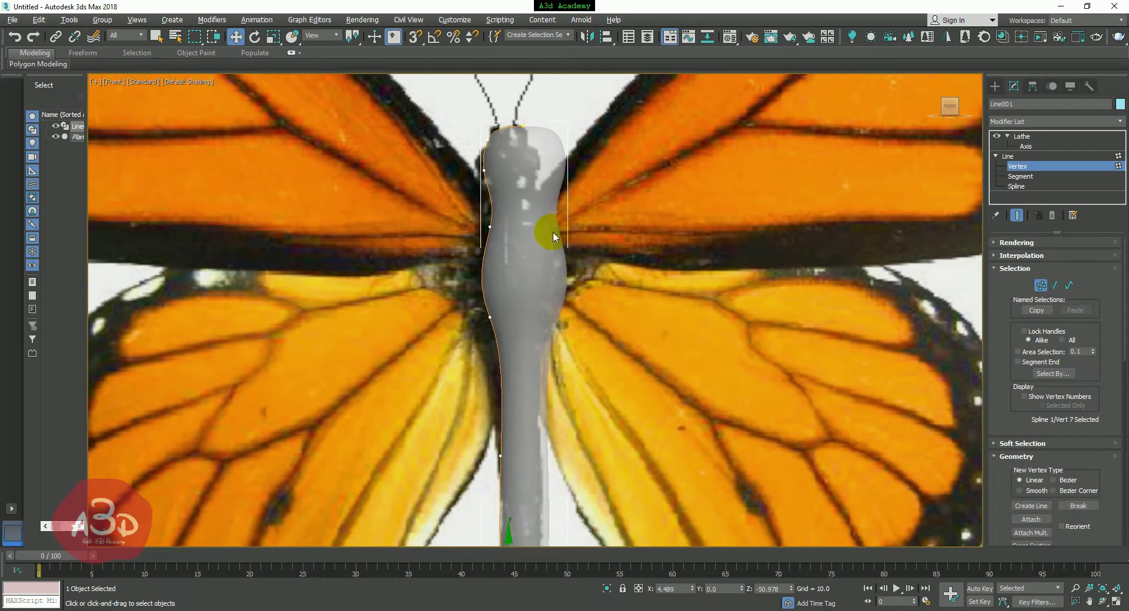
click(1027, 136)
Move the lathed body onto the photo's body center line
click(585, 90)
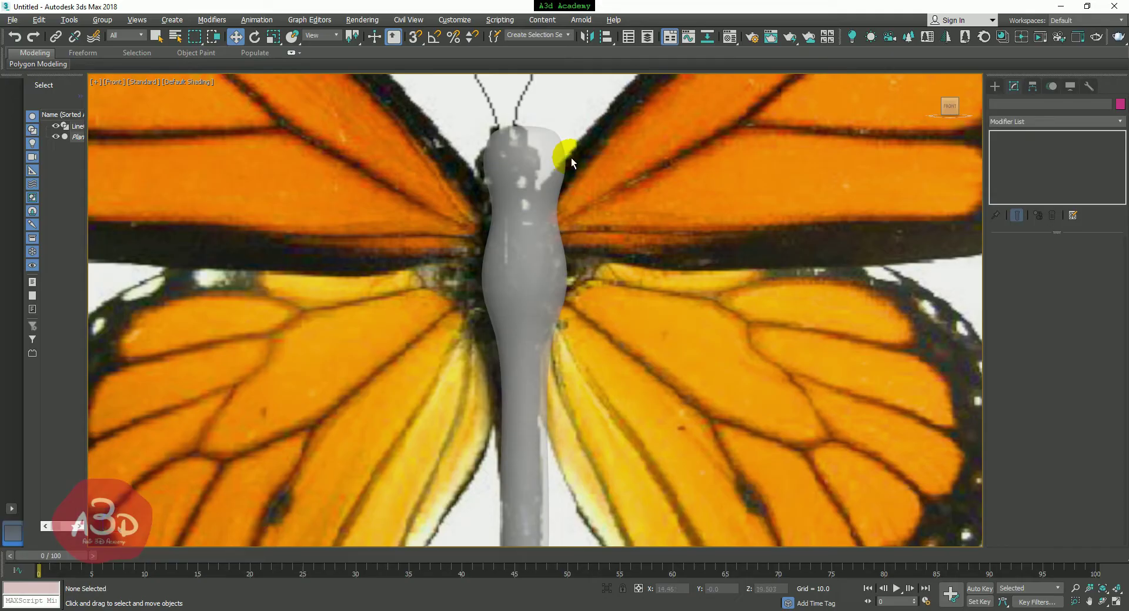
click(537, 169)
alt+middle_drag(537, 169, 659, 259)
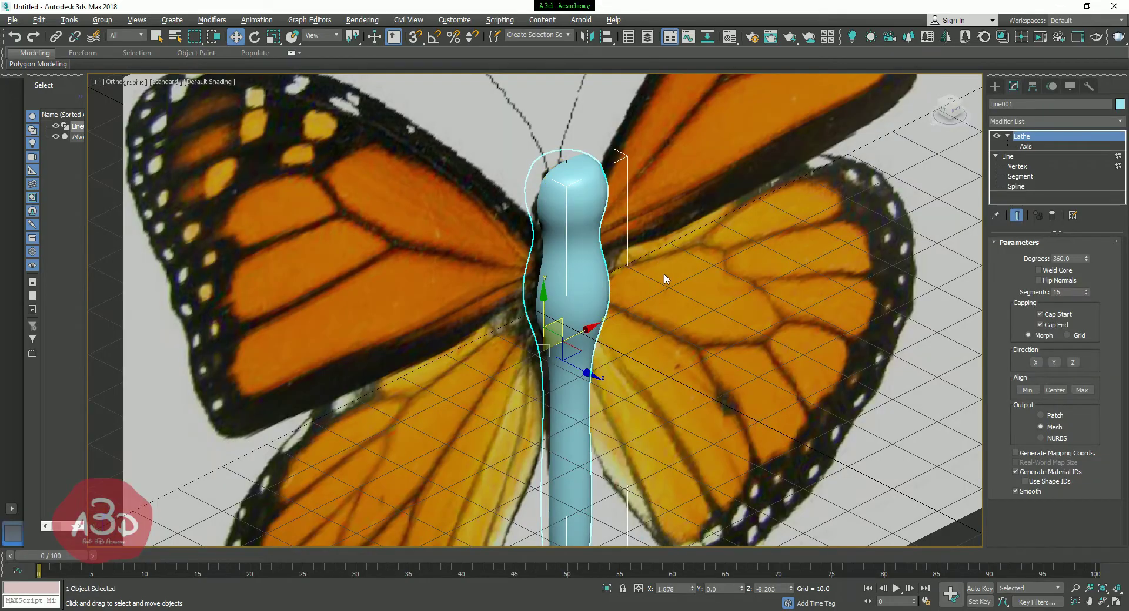
key(f)
scroll(592, 373, up, 2)
scroll(558, 336, down, 2)
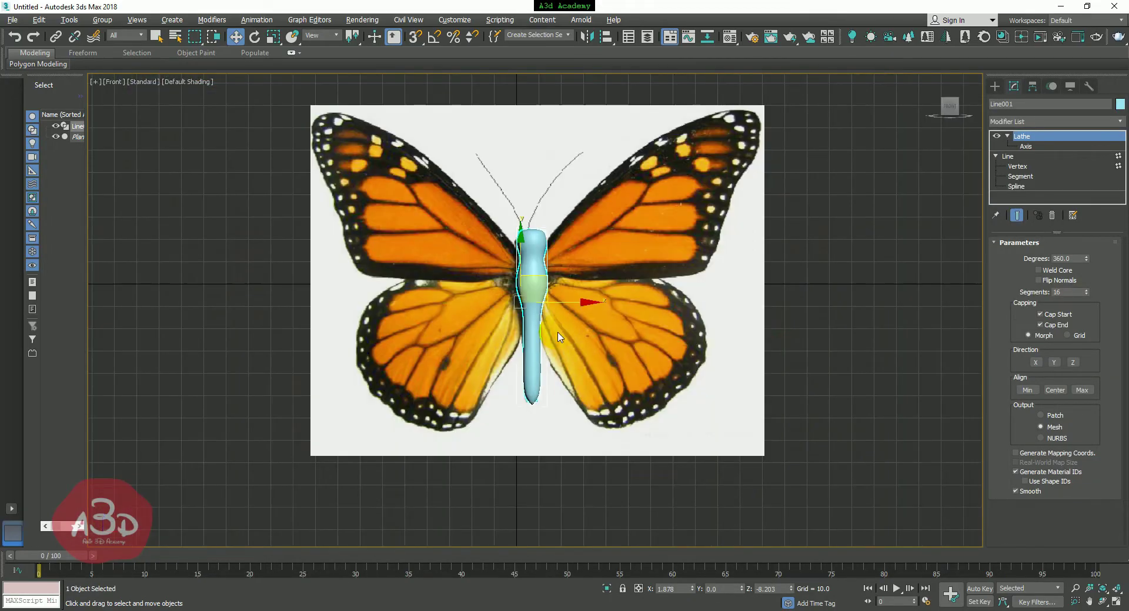
middle_drag(565, 314, 568, 341)
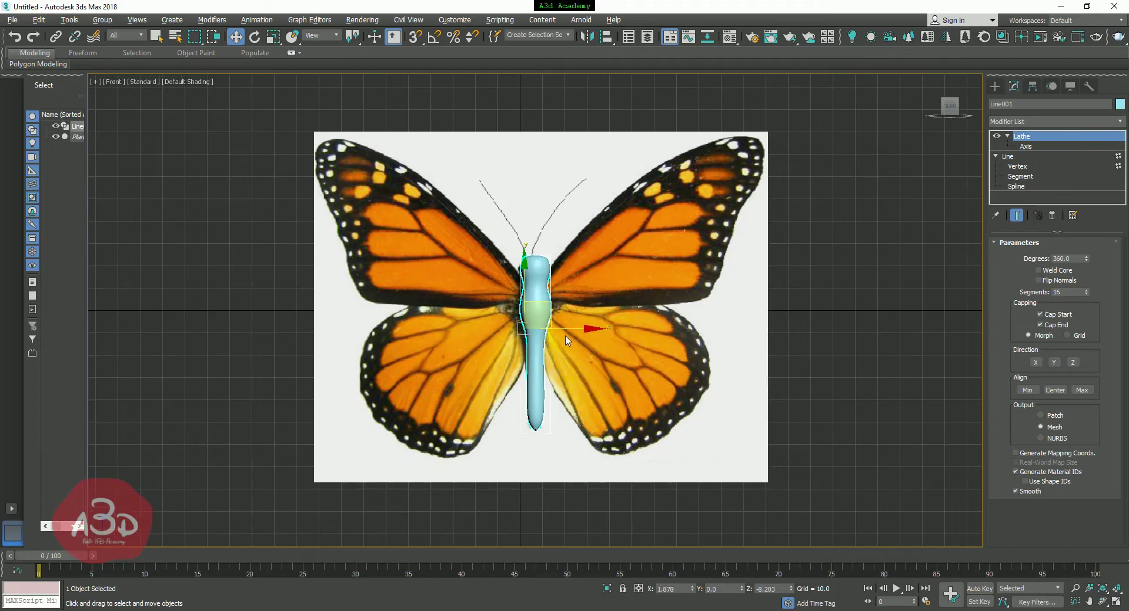
drag(569, 328, 565, 329)
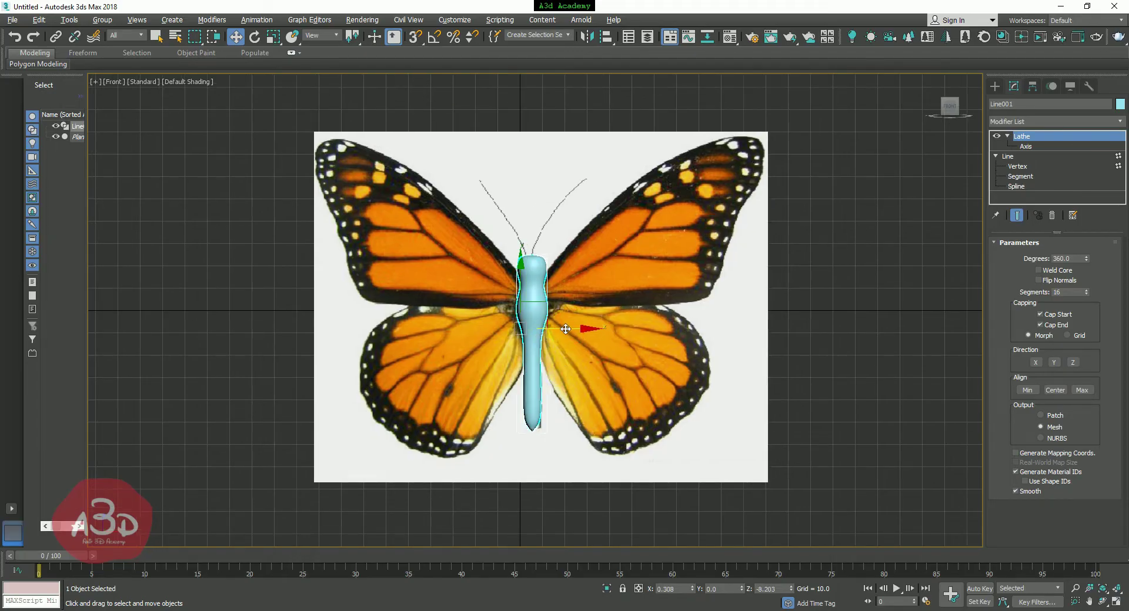
Orbit around the body to check its fit, then return to the Front view and deselect
click(833, 322)
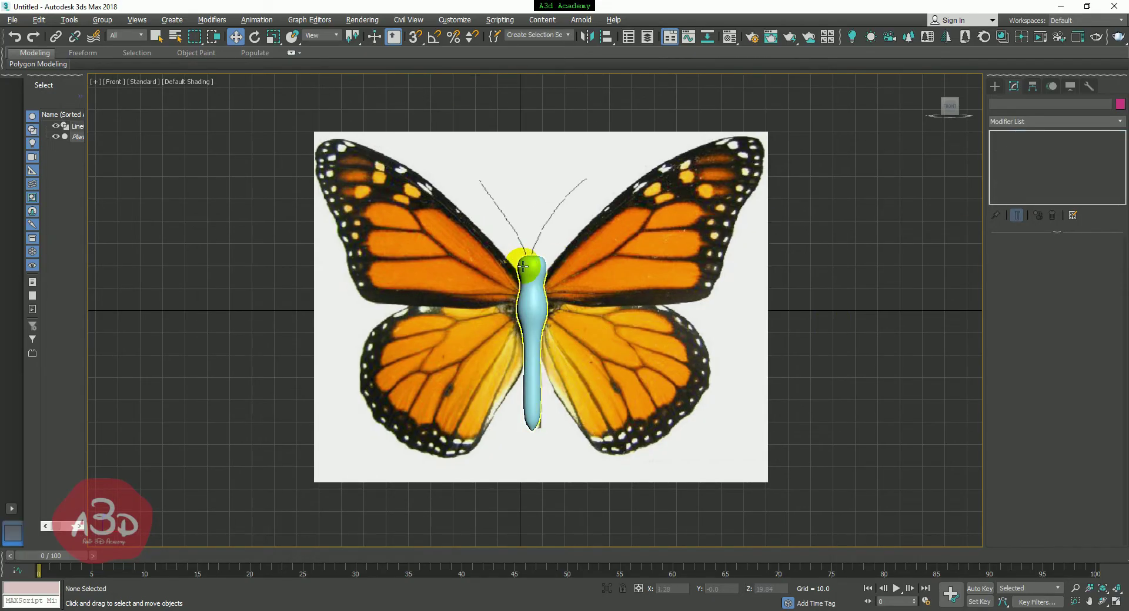
click(523, 266)
alt+middle_drag(894, 222, 510, 292)
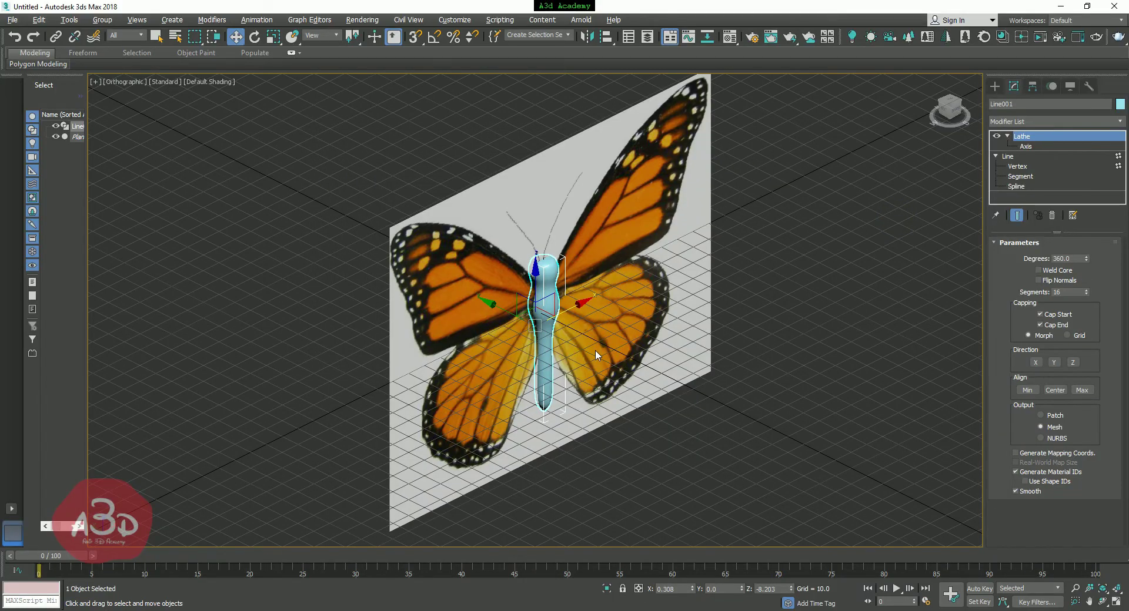
key(f)
scroll(573, 272, down, 1)
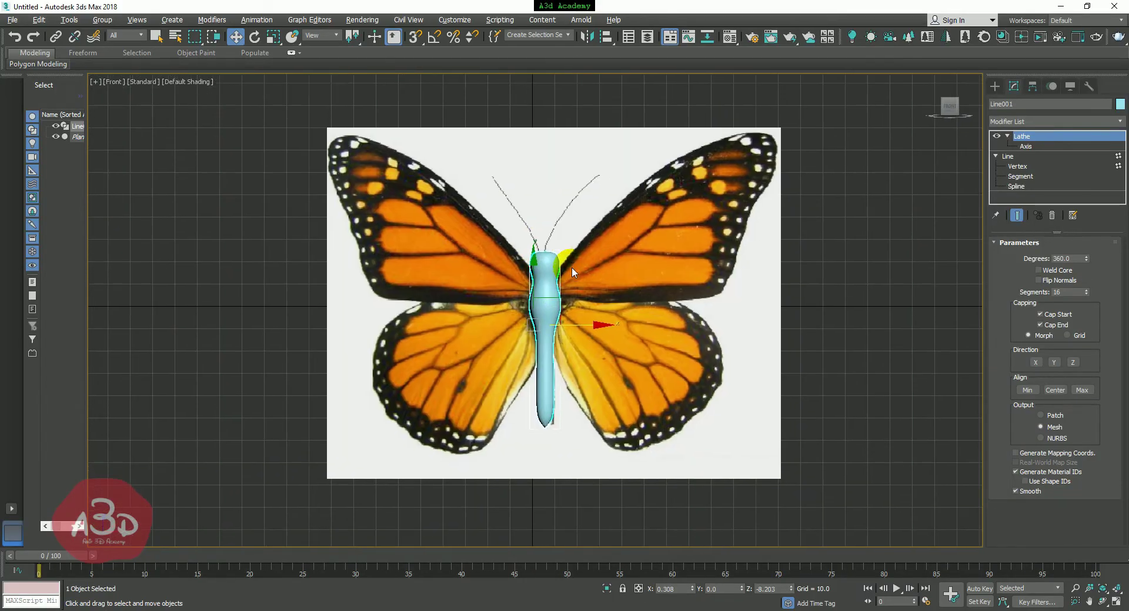
click(229, 167)
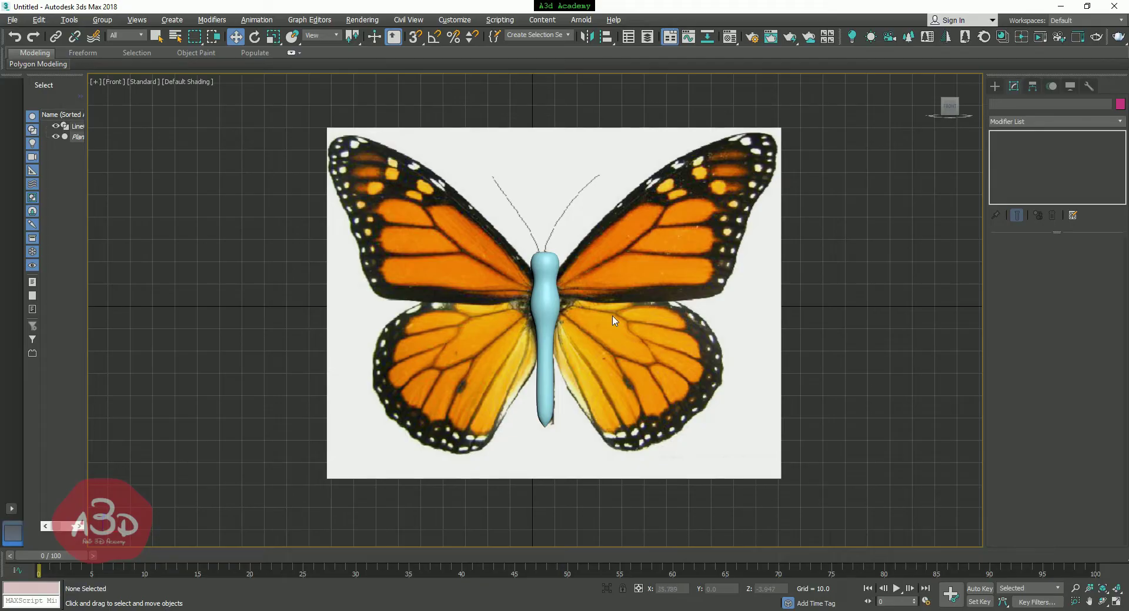
middle_drag(612, 319, 574, 313)
Start a new line and place the wing outline's first point at the top of the body
click(994, 87)
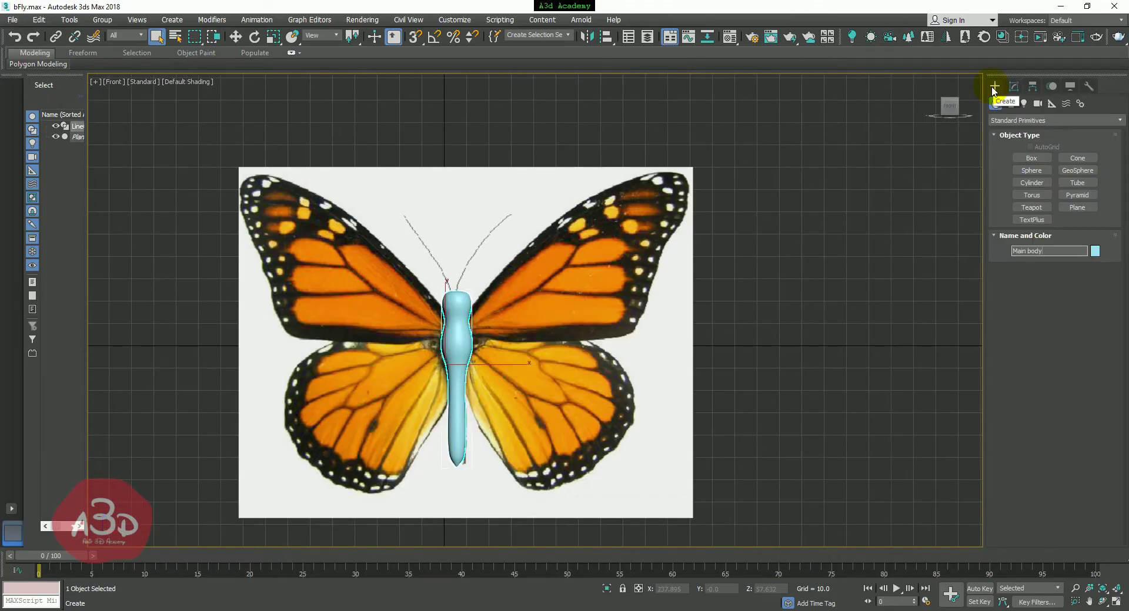
click(1010, 104)
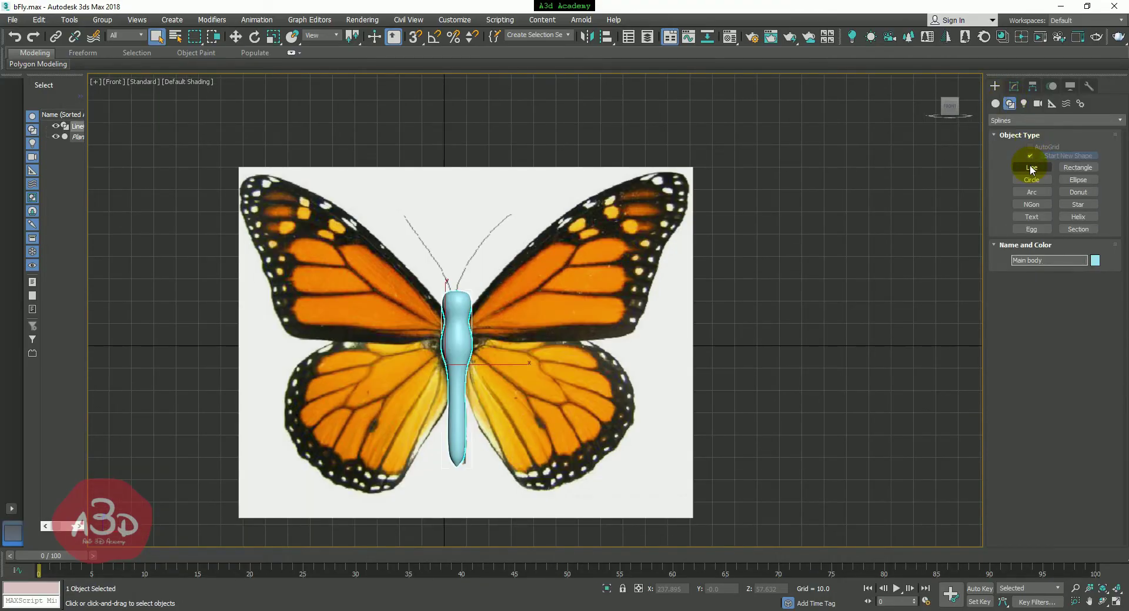
click(1030, 168)
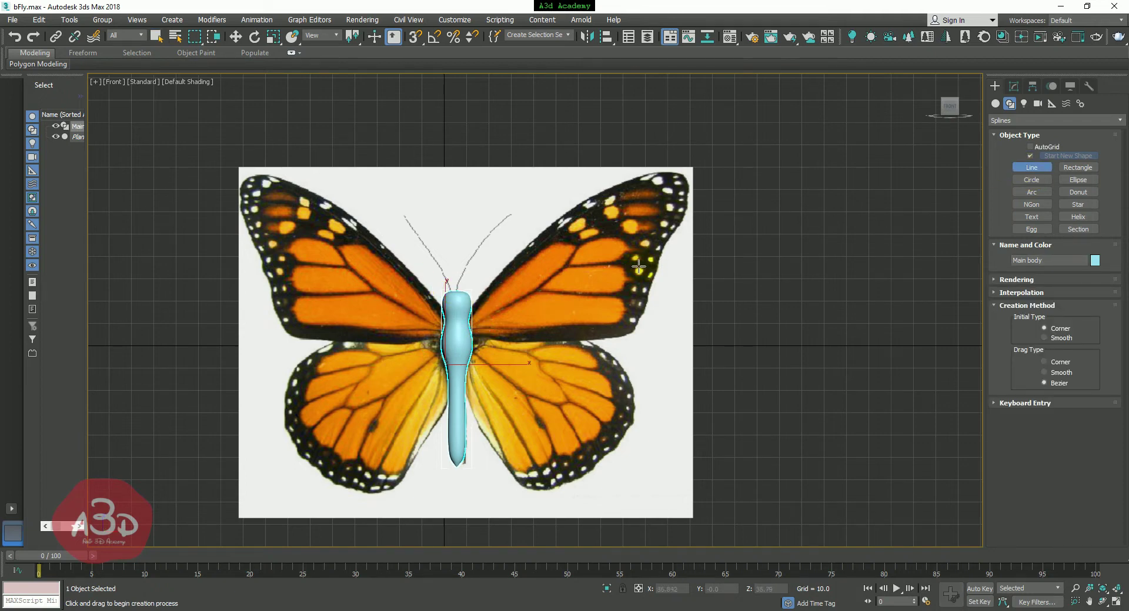
click(468, 327)
click(462, 311)
click(462, 309)
click(464, 321)
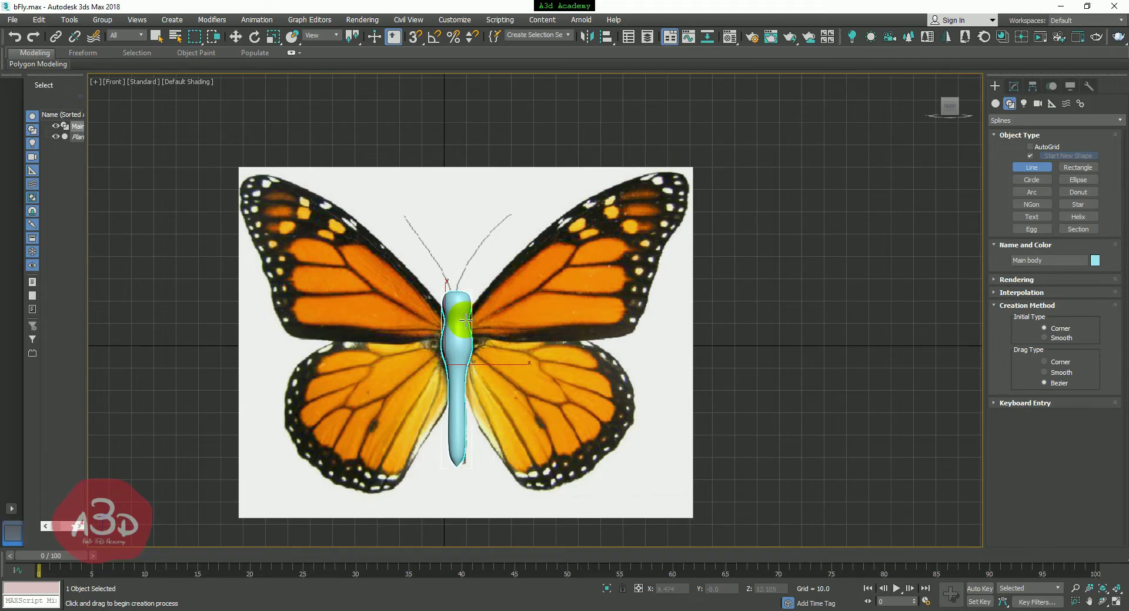
click(467, 318)
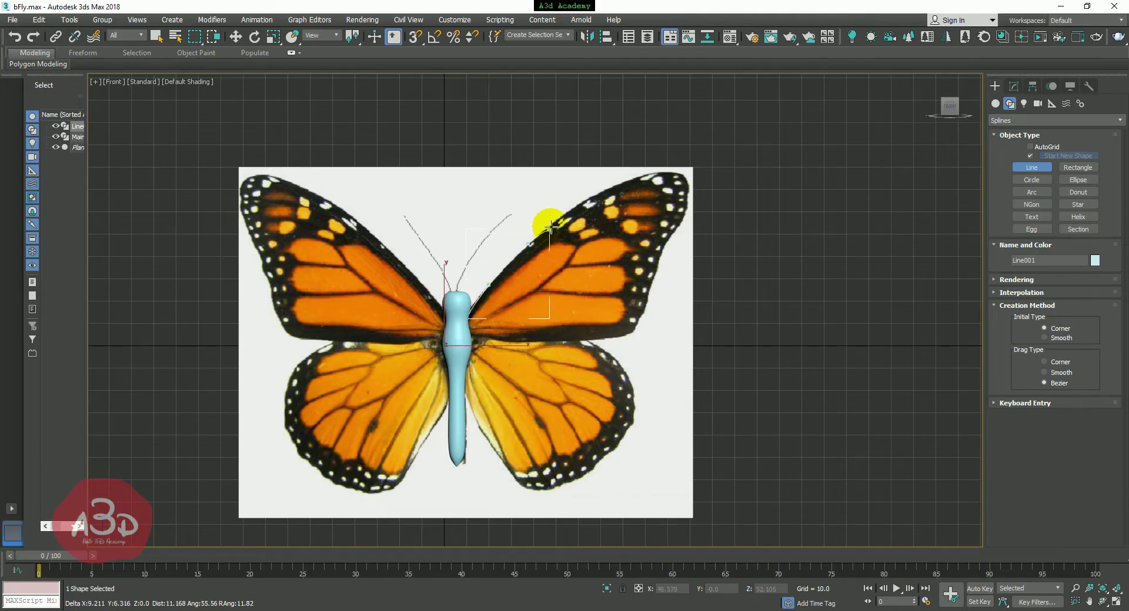
Trace the right forewing and hindwing edges with outline points
click(567, 212)
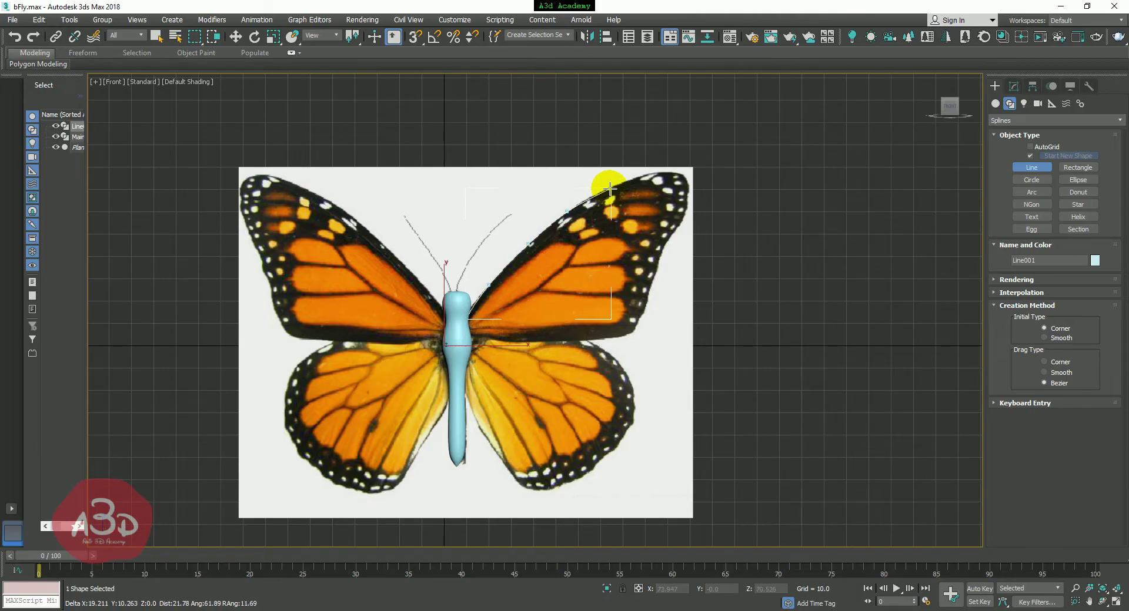
click(638, 178)
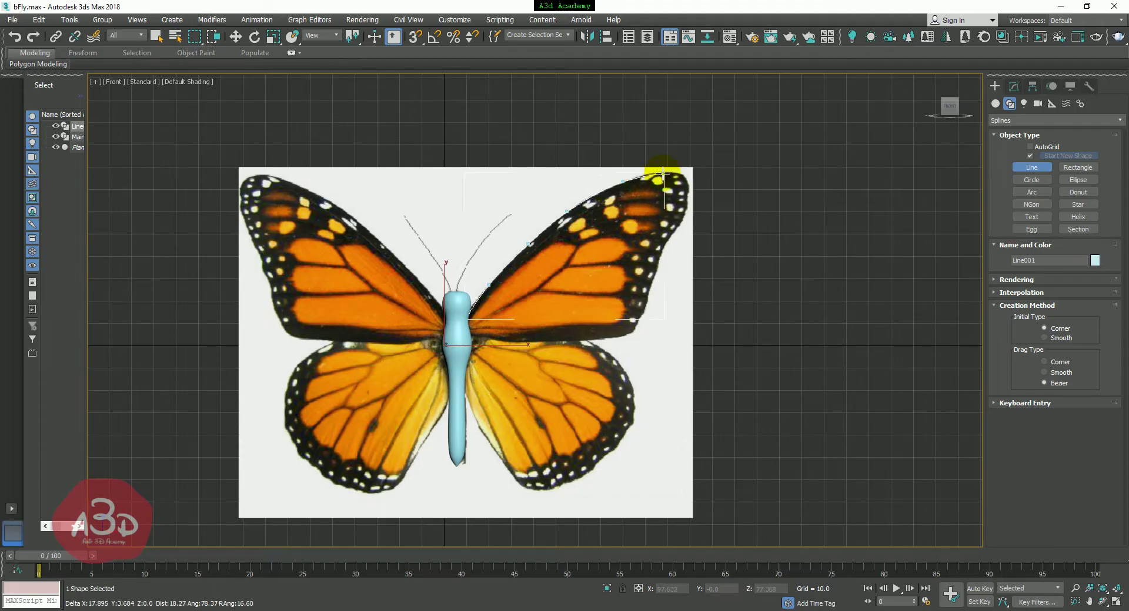
drag(664, 174, 679, 173)
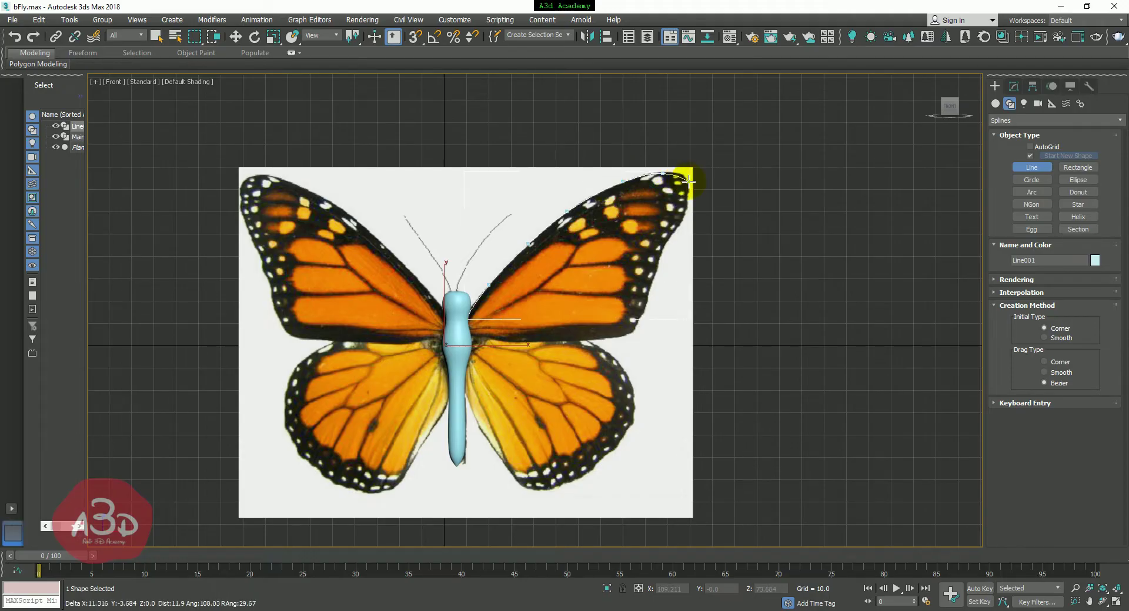
click(689, 186)
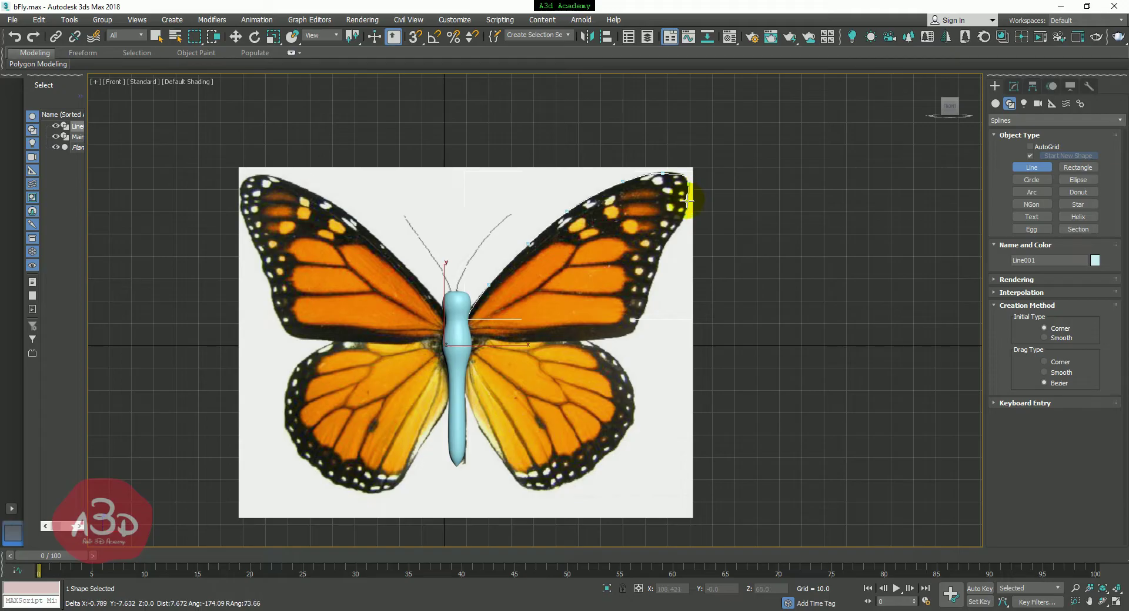
click(685, 207)
click(678, 226)
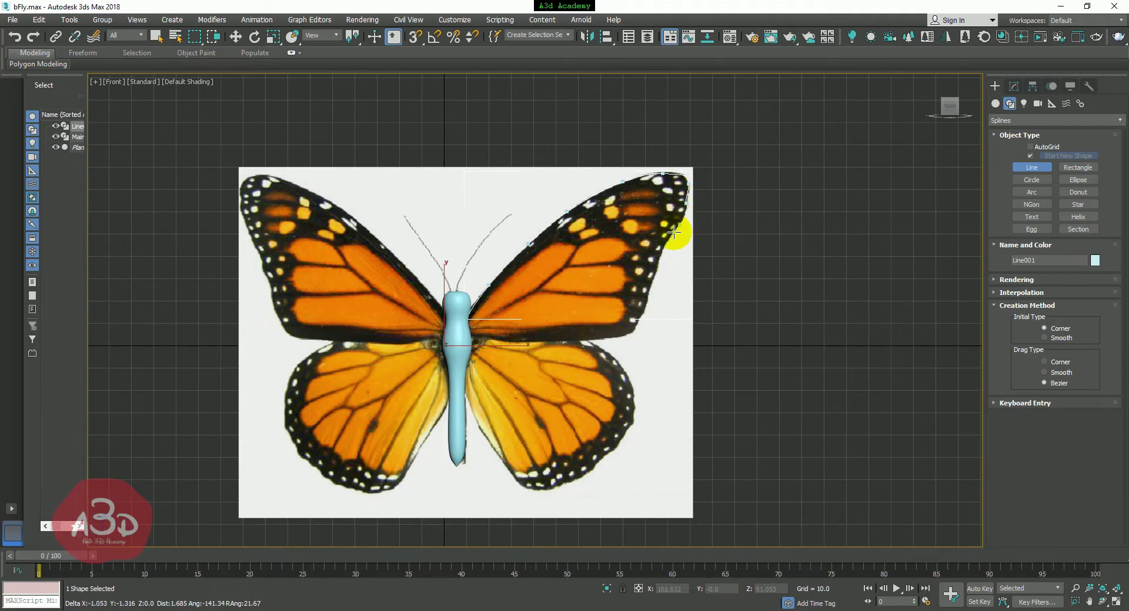
click(662, 247)
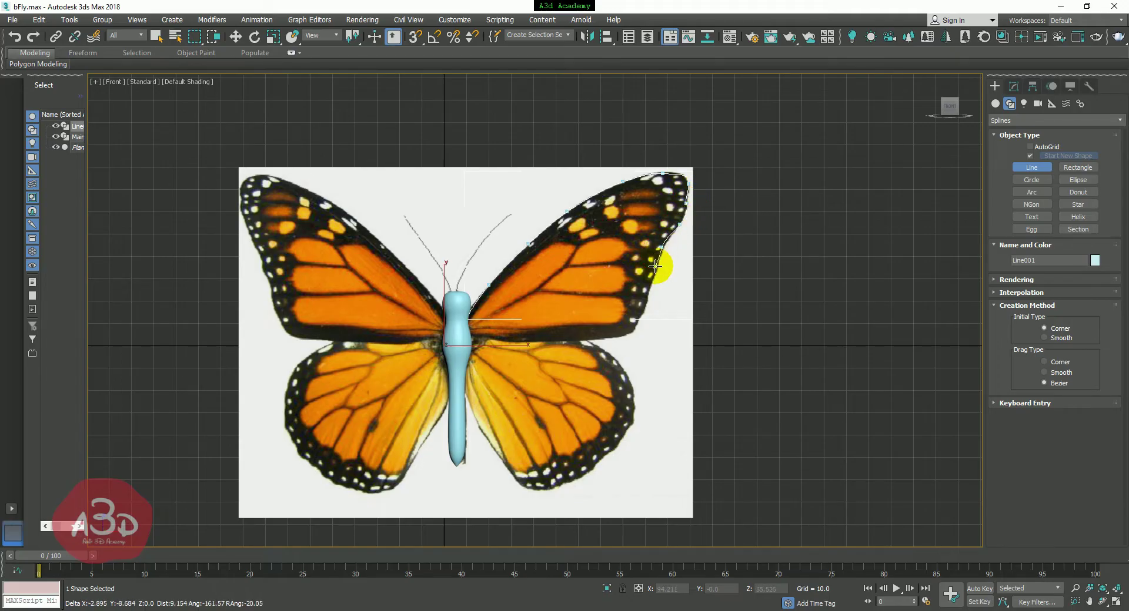
click(655, 270)
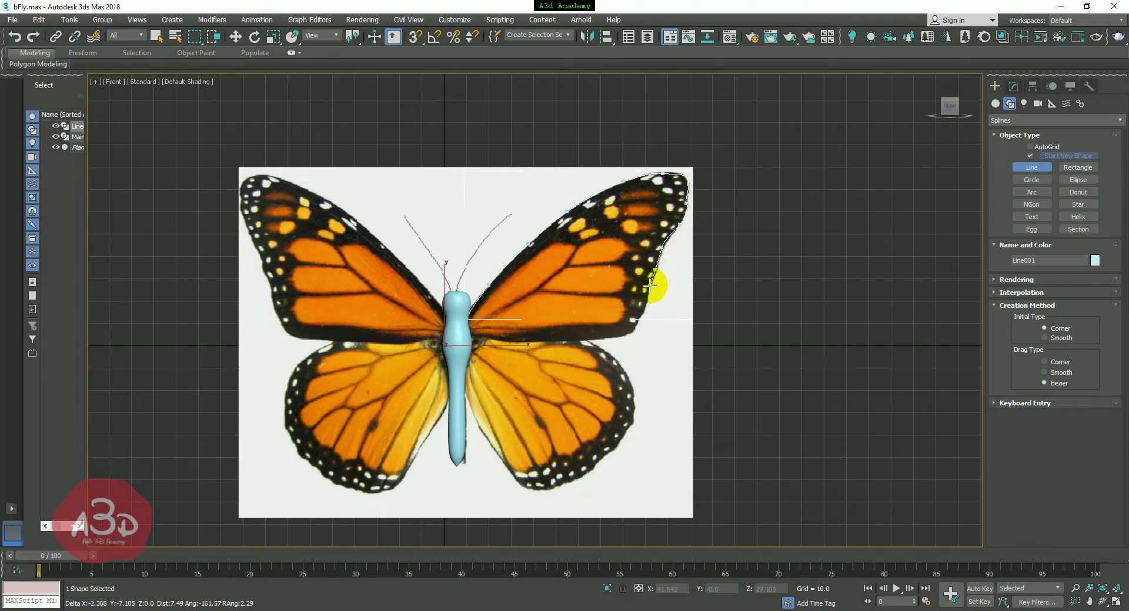
click(638, 325)
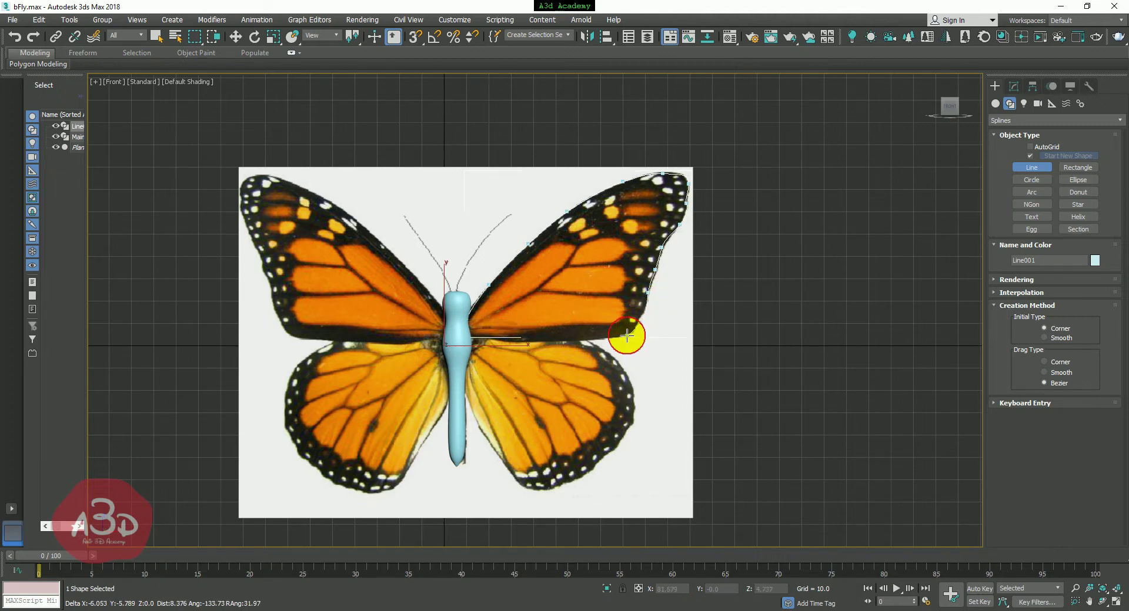
click(626, 336)
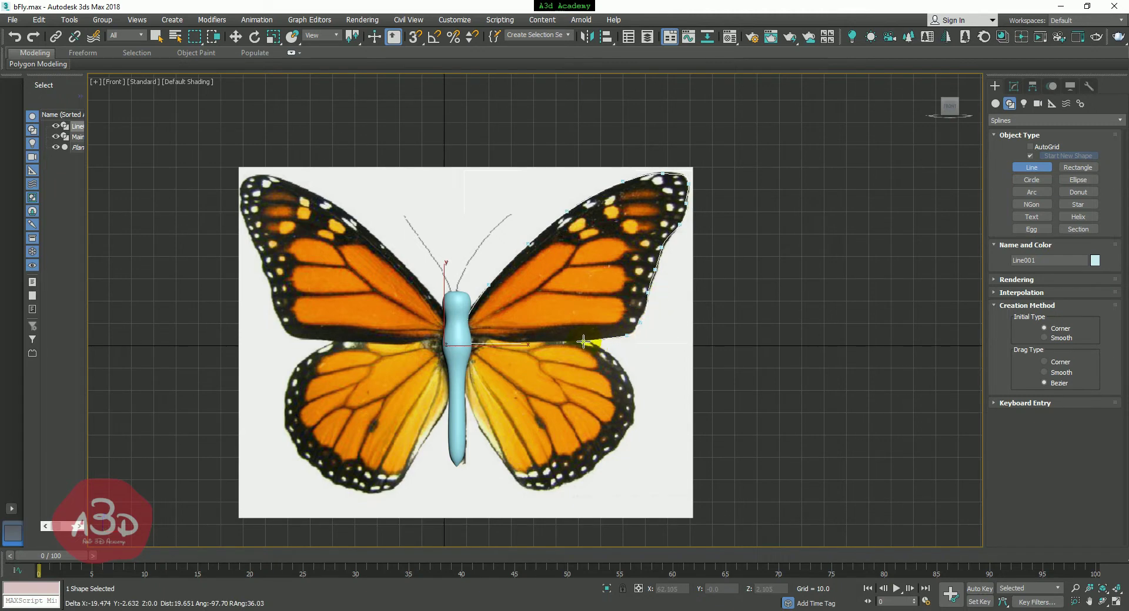
click(610, 355)
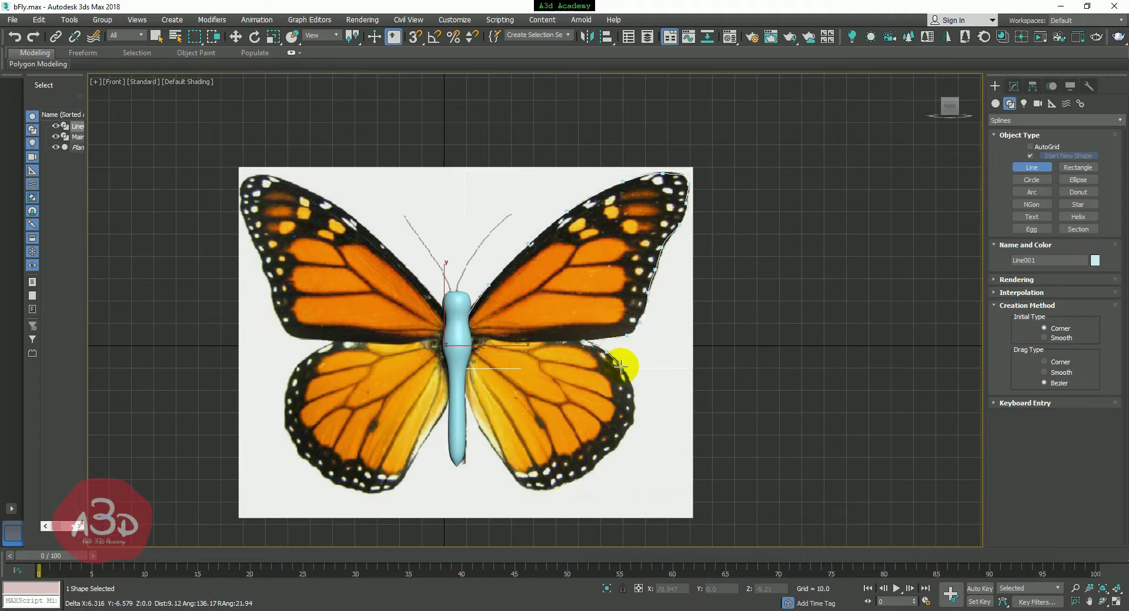
click(633, 401)
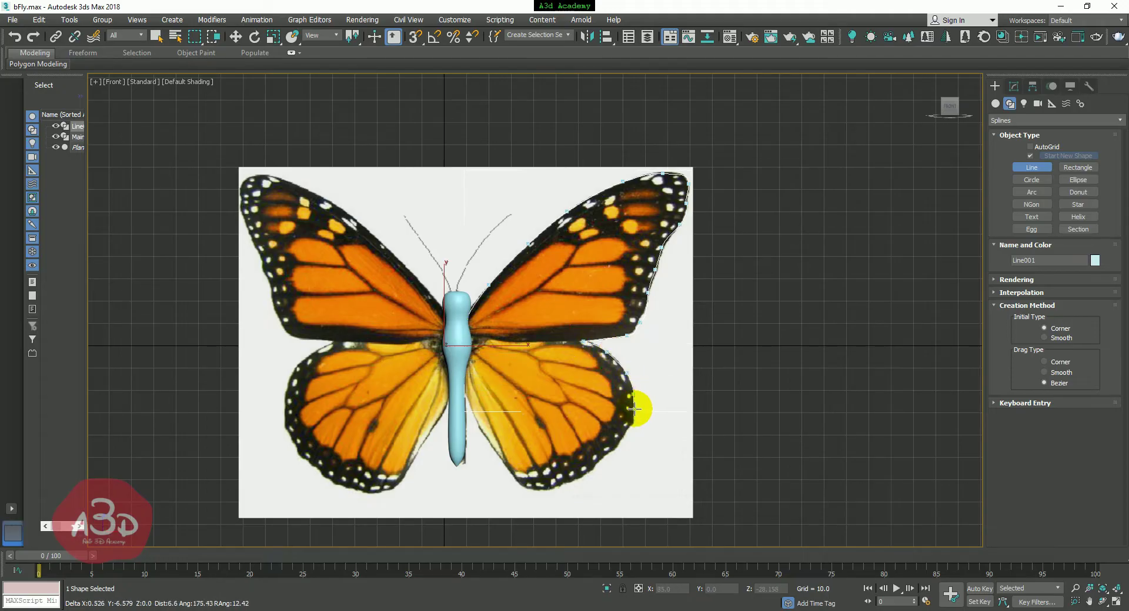
Close the wing outline back at the body into a loop and finish the spline
mouse_move(635, 408)
mouse_down()
mouse_move(623, 443)
mouse_move(567, 488)
mouse_move(516, 481)
mouse_move(475, 433)
mouse_move(461, 369)
mouse_move(469, 317)
mouse_up()
click(540, 347)
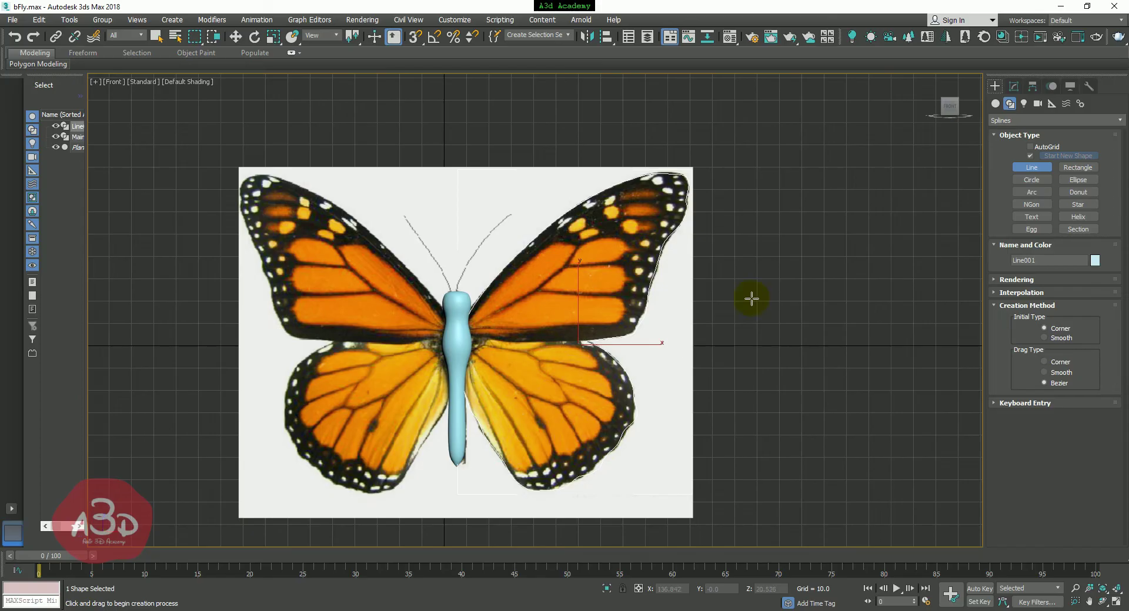
right_click(757, 300)
click(763, 219)
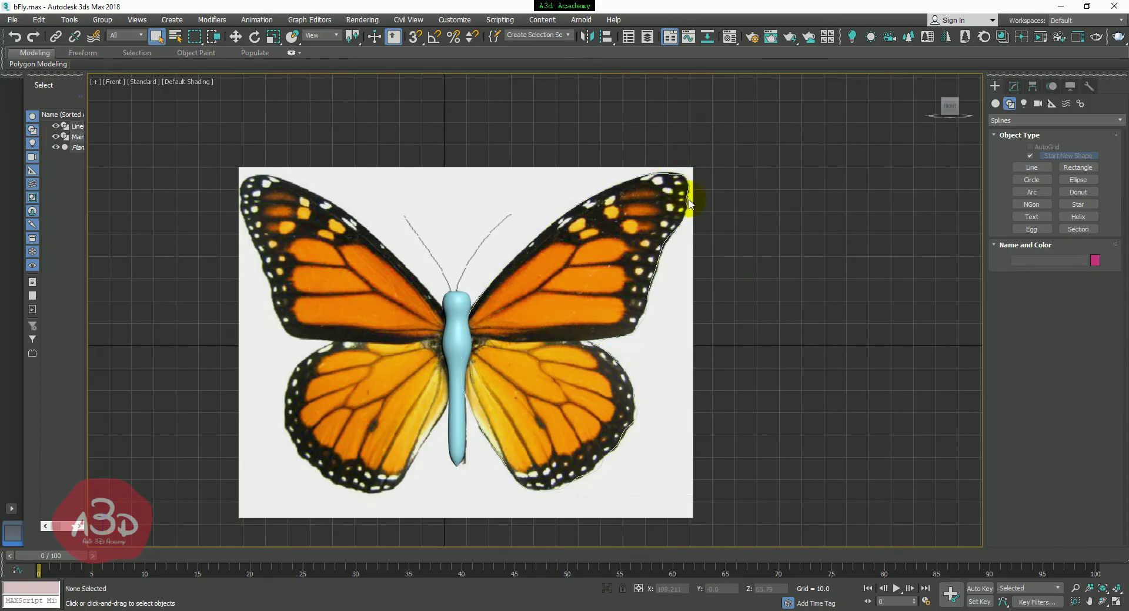
Apply an Extrude modifier to the selected right-wing outline
click(686, 201)
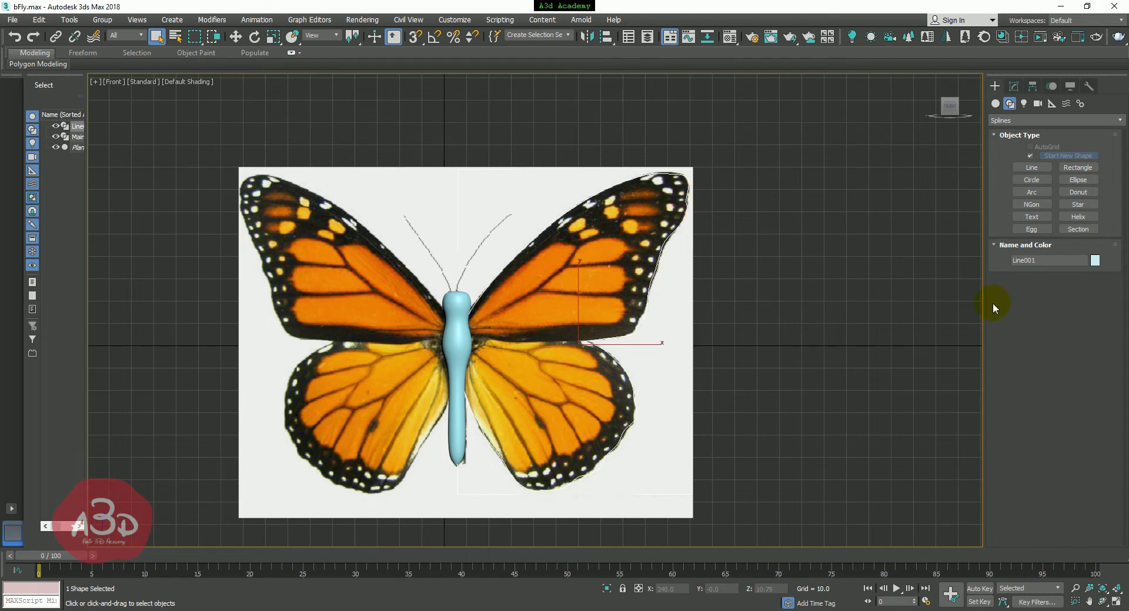
click(1012, 86)
click(1025, 121)
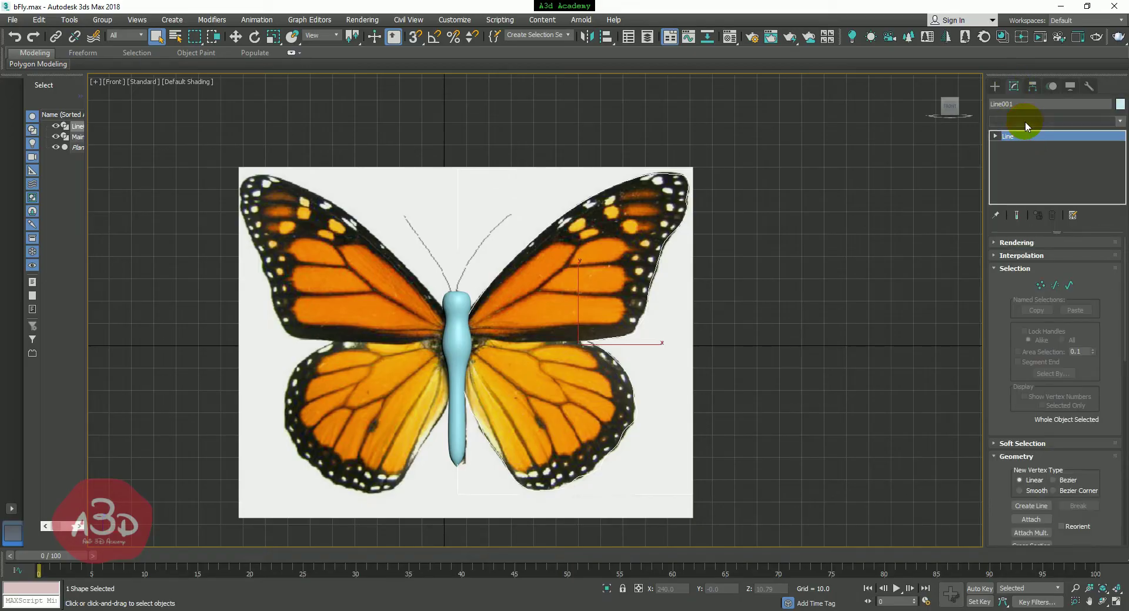
click(1025, 122)
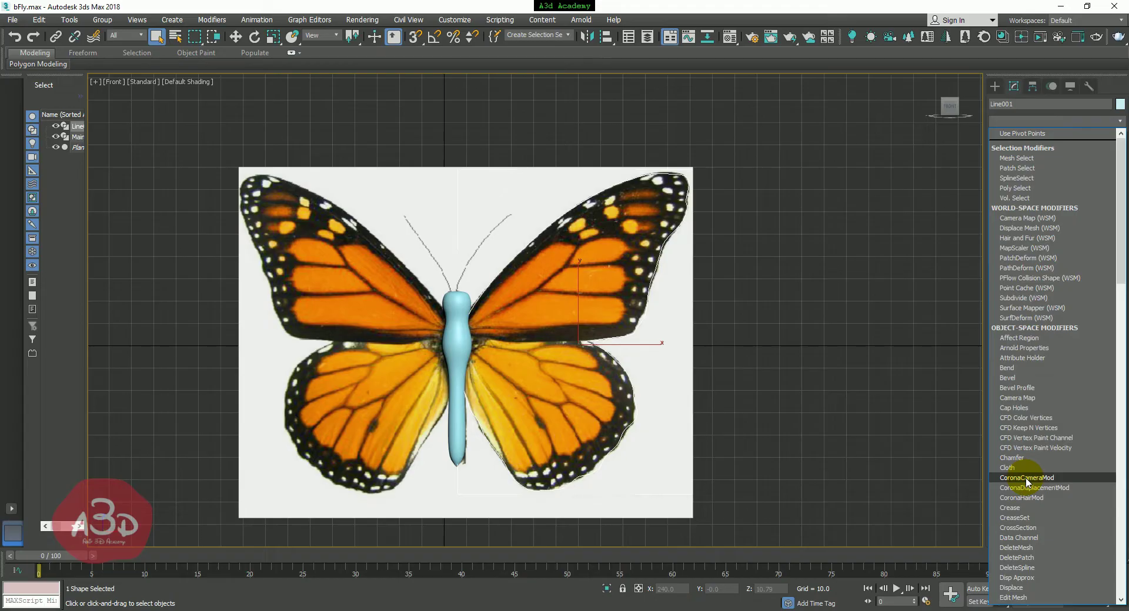
text(esh)
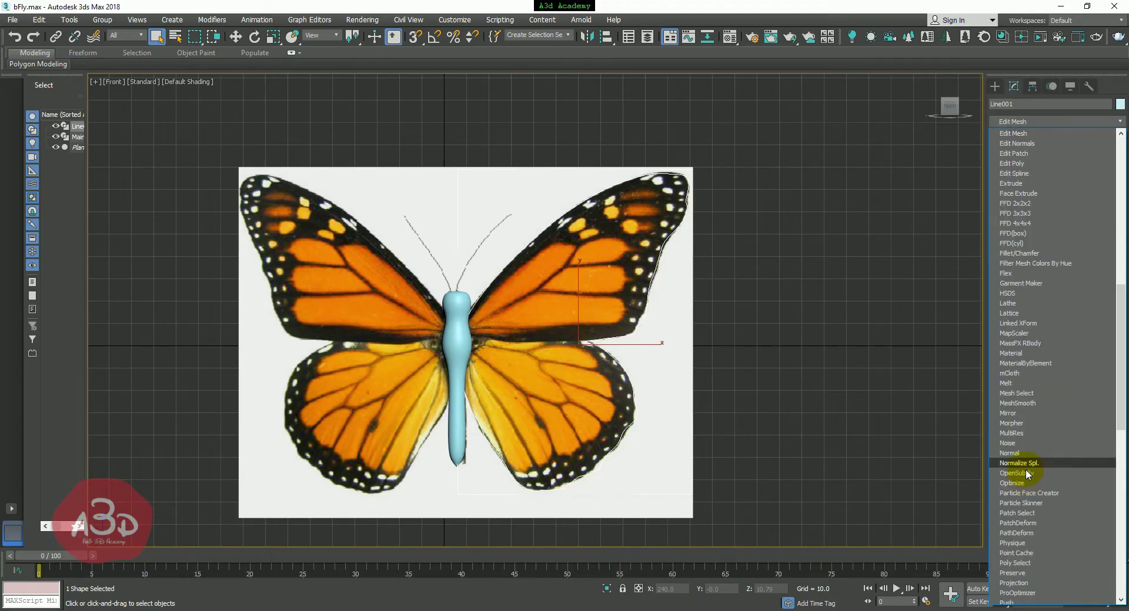
click(1019, 184)
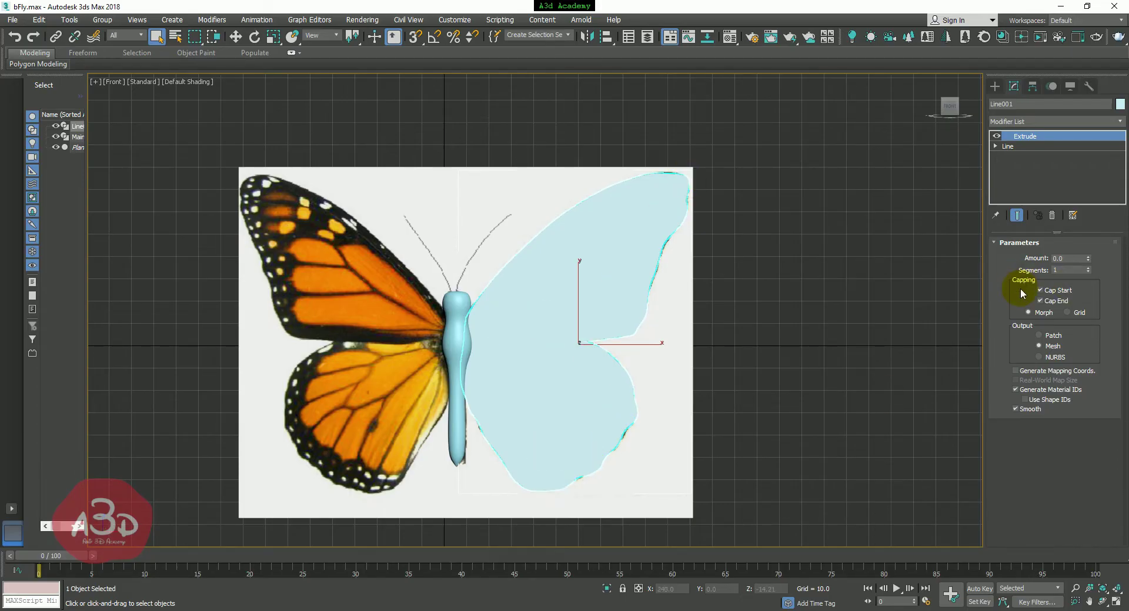
Set the wing's Extrude Amount to 0.5 and return to the four-viewport layout
double_click(1067, 260)
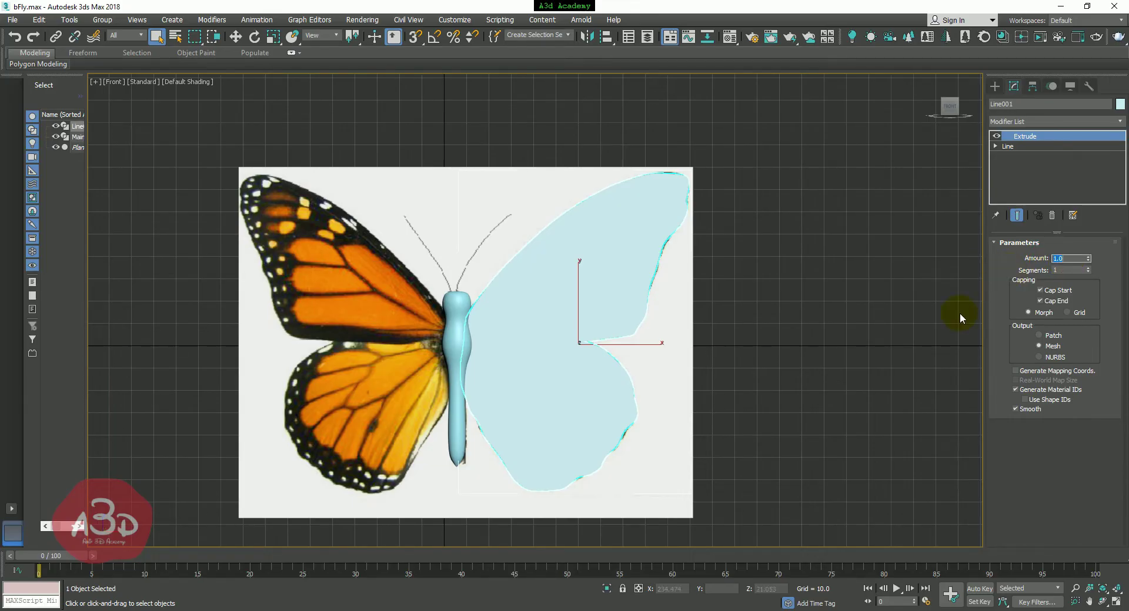
middle_drag(788, 305, 795, 302)
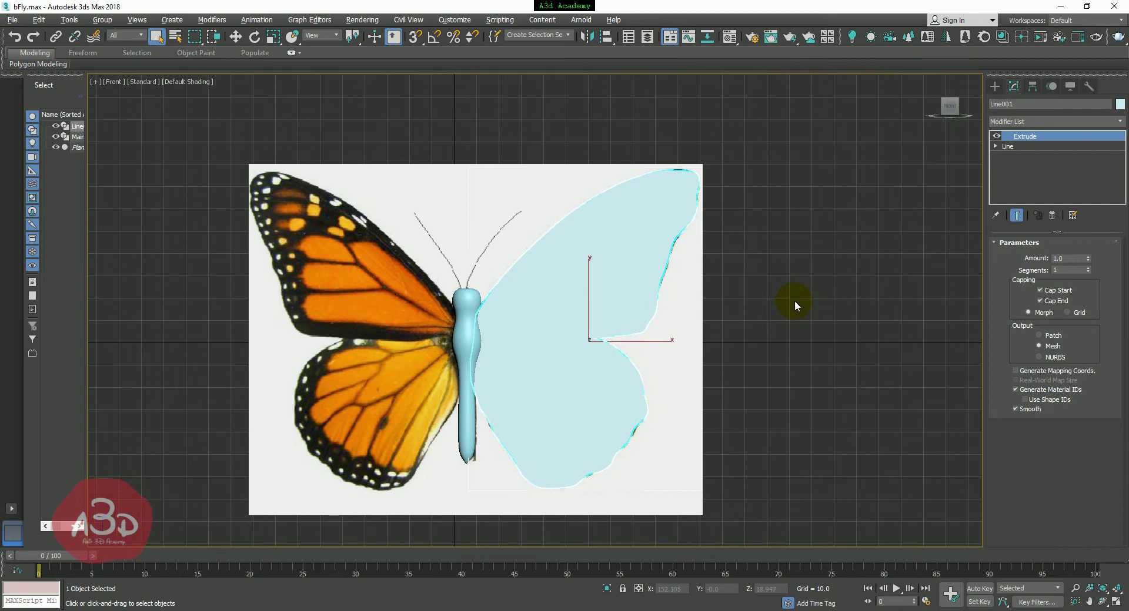
key(alt+w)
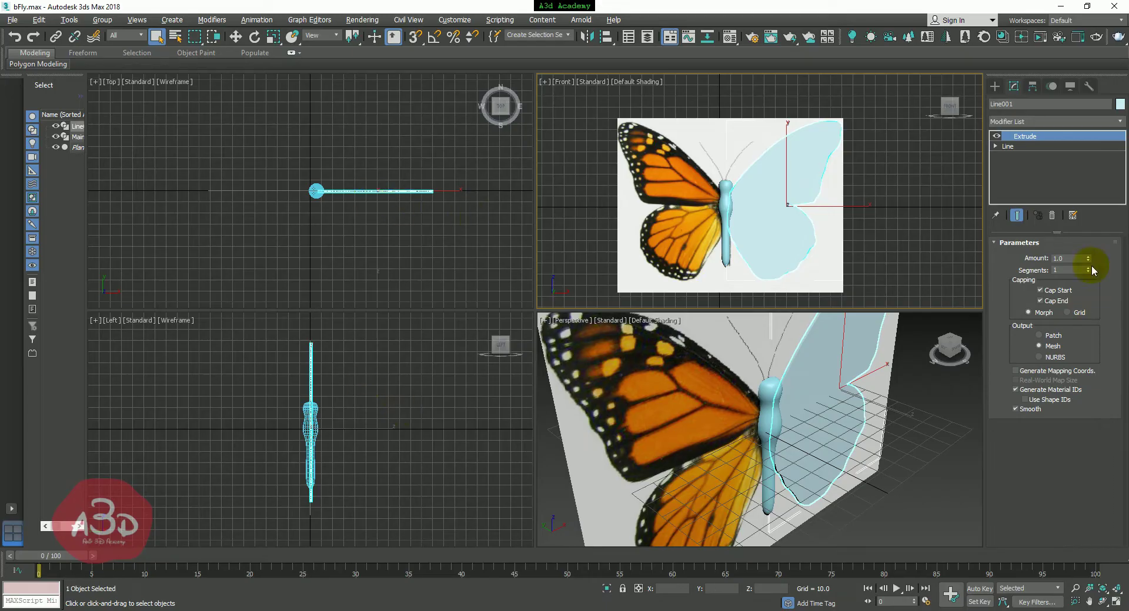
double_click(1059, 258)
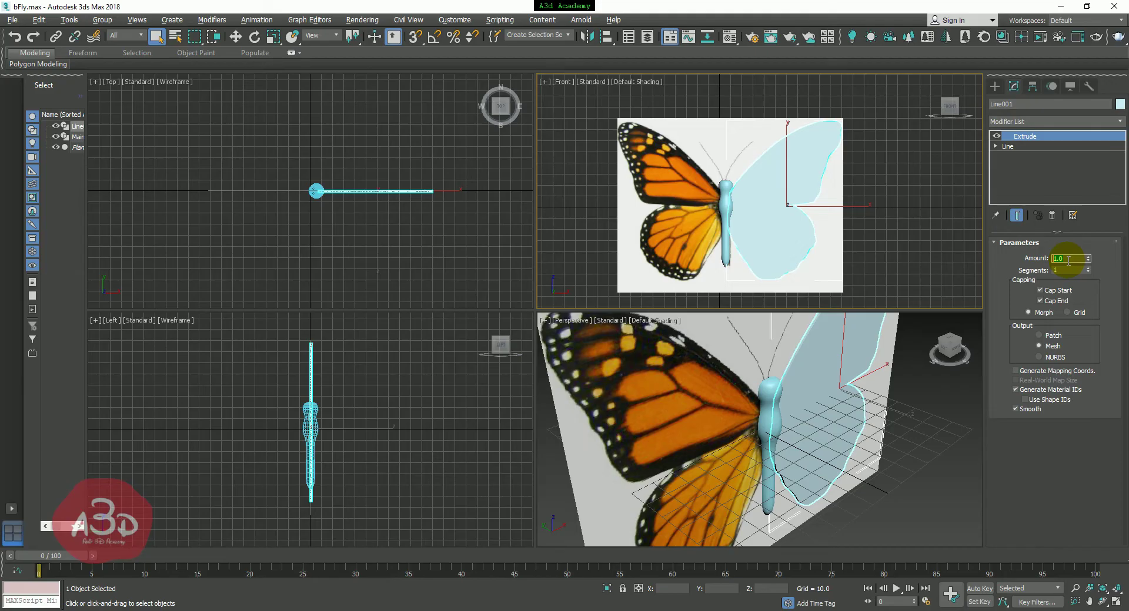
key(Return)
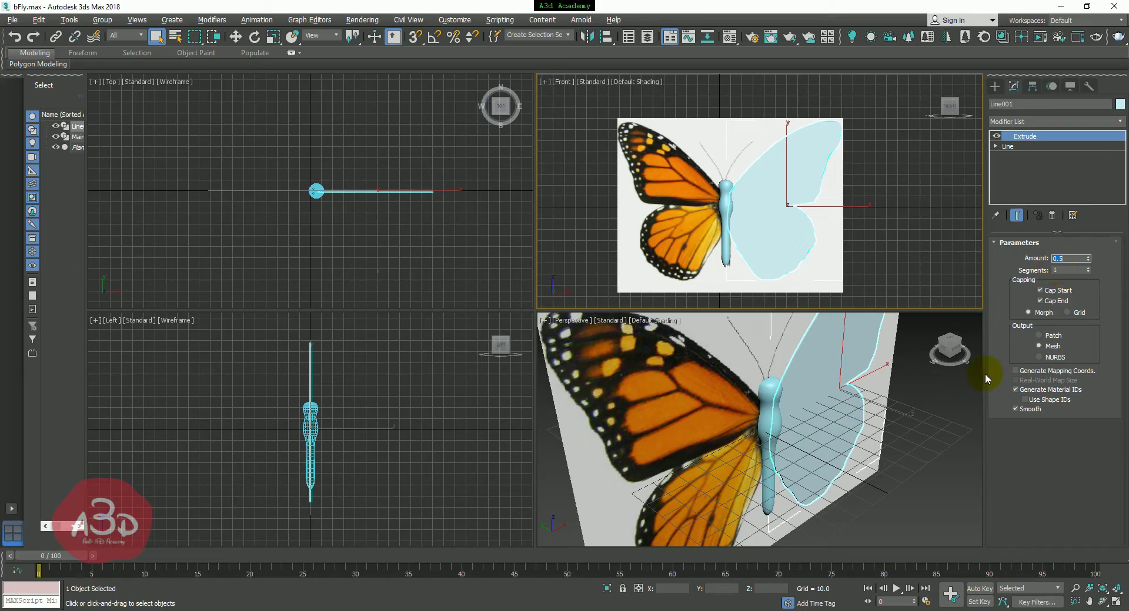
alt+middle_drag(831, 524, 827, 453)
scroll(845, 448, down, 5)
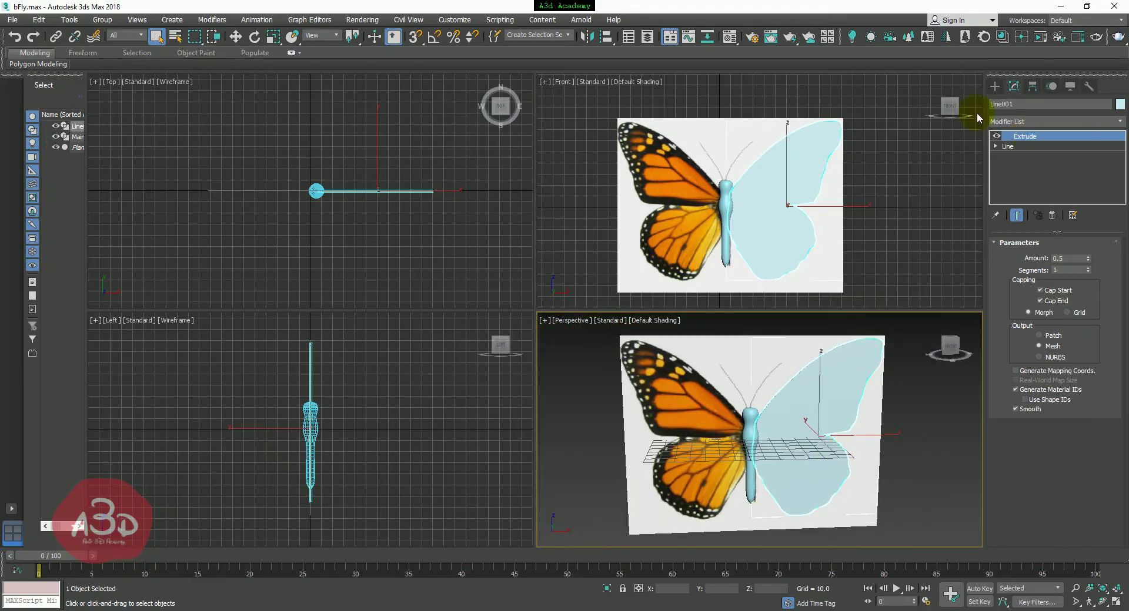
Rename the extruded wing to R_wing and reselect it in the Front view
click(1027, 104)
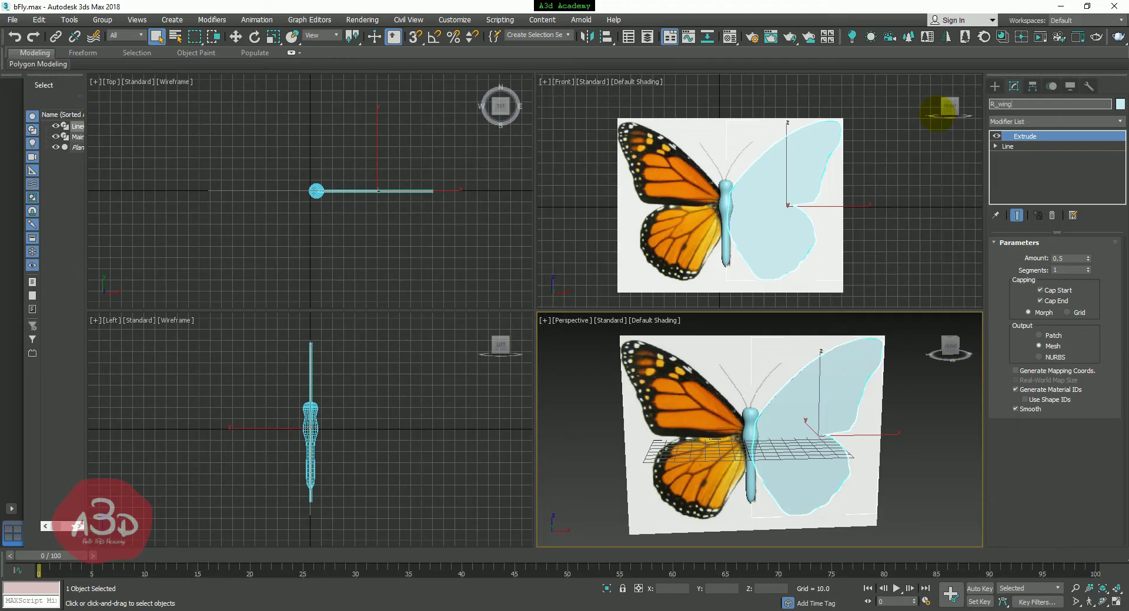
key(Return)
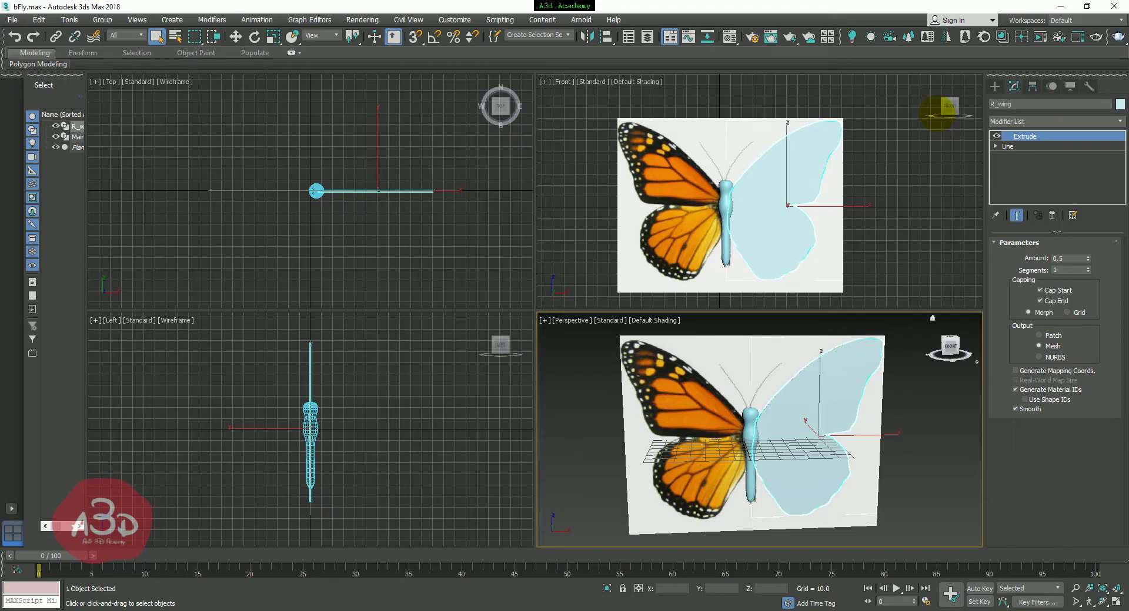
click(877, 168)
click(790, 174)
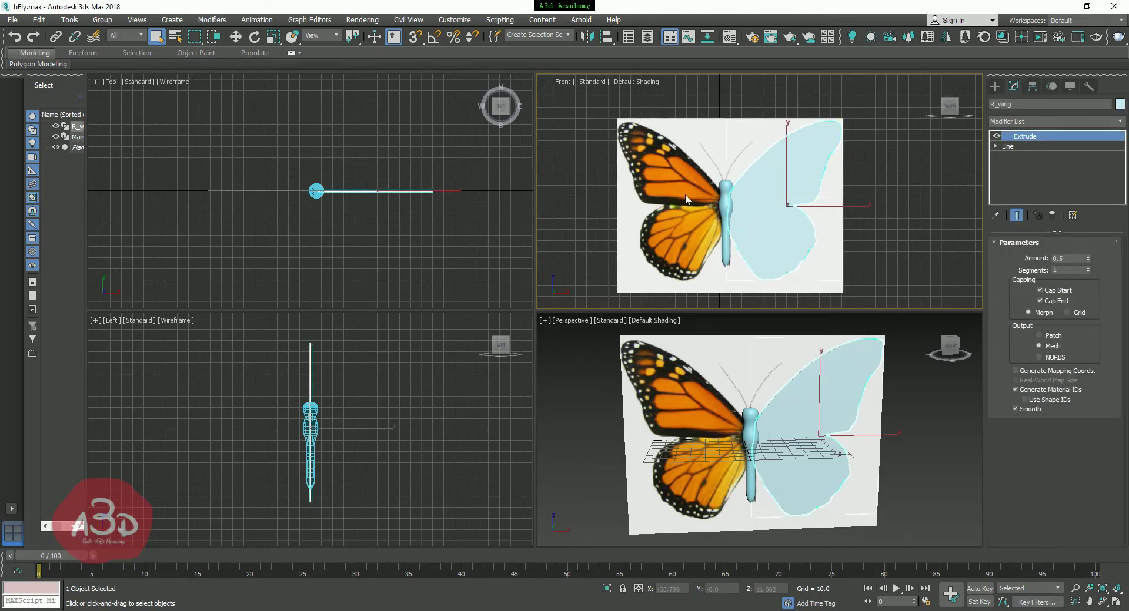
click(791, 262)
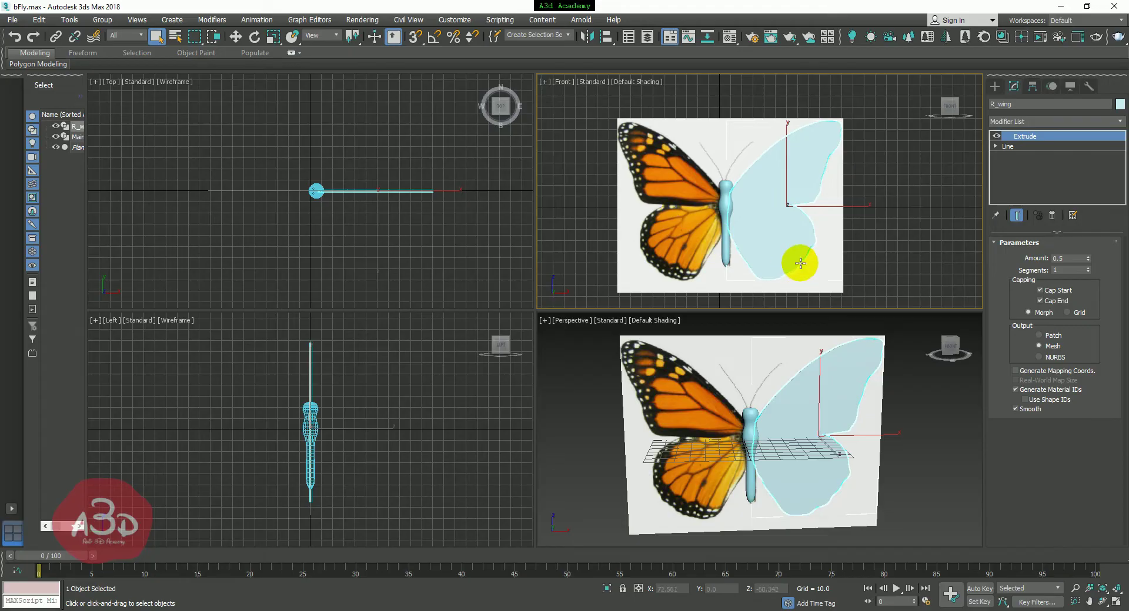
drag(801, 260, 785, 190)
click(784, 175)
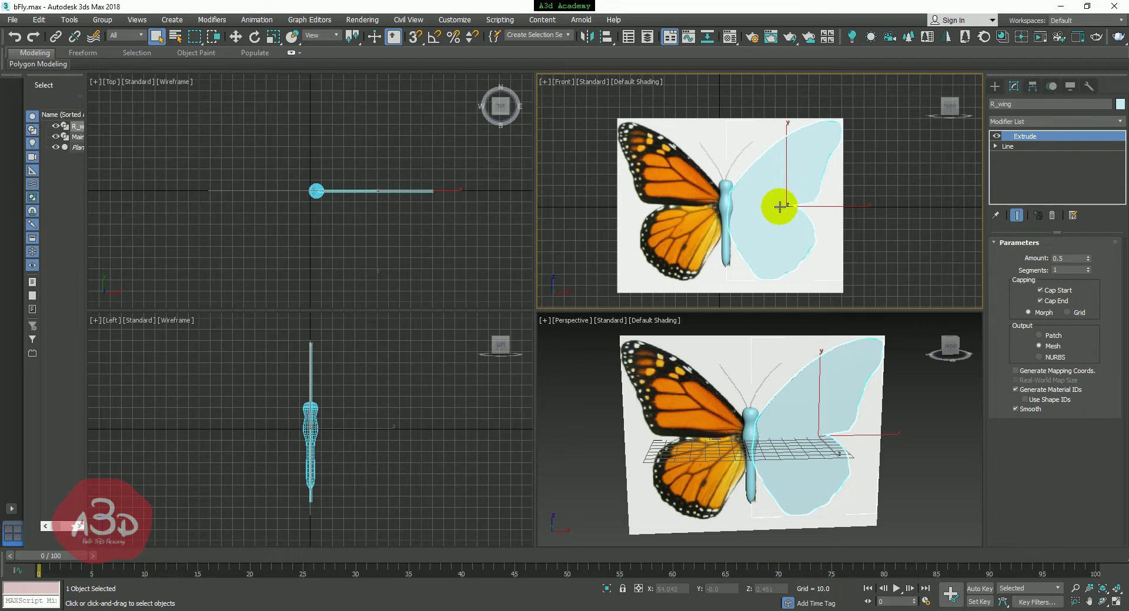
Select R_wing in the Front viewport with Select and Move
click(235, 37)
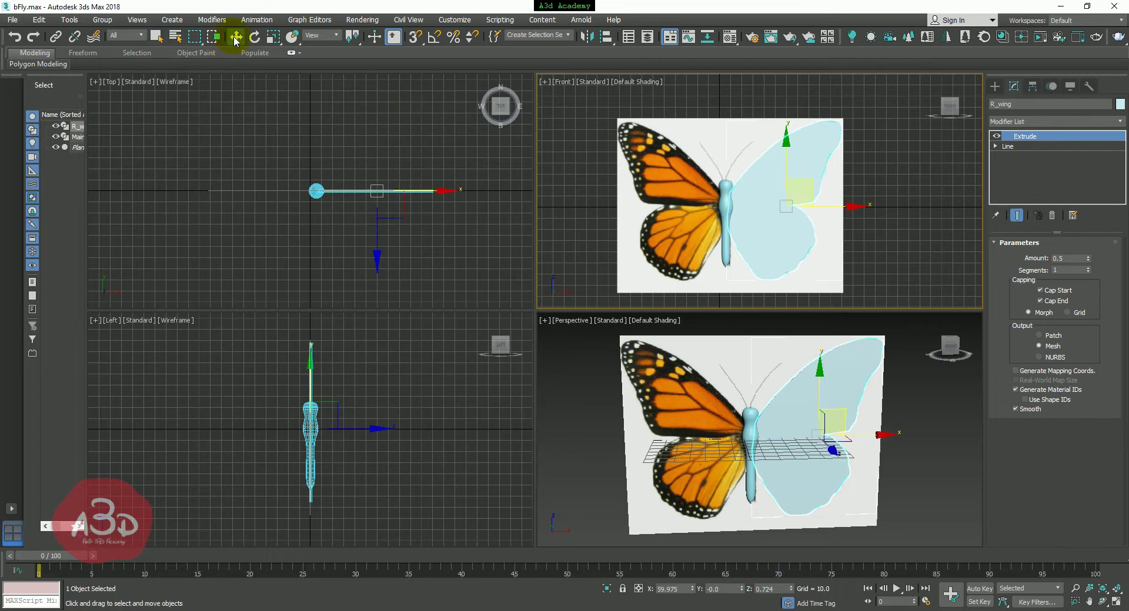
click(929, 205)
click(809, 181)
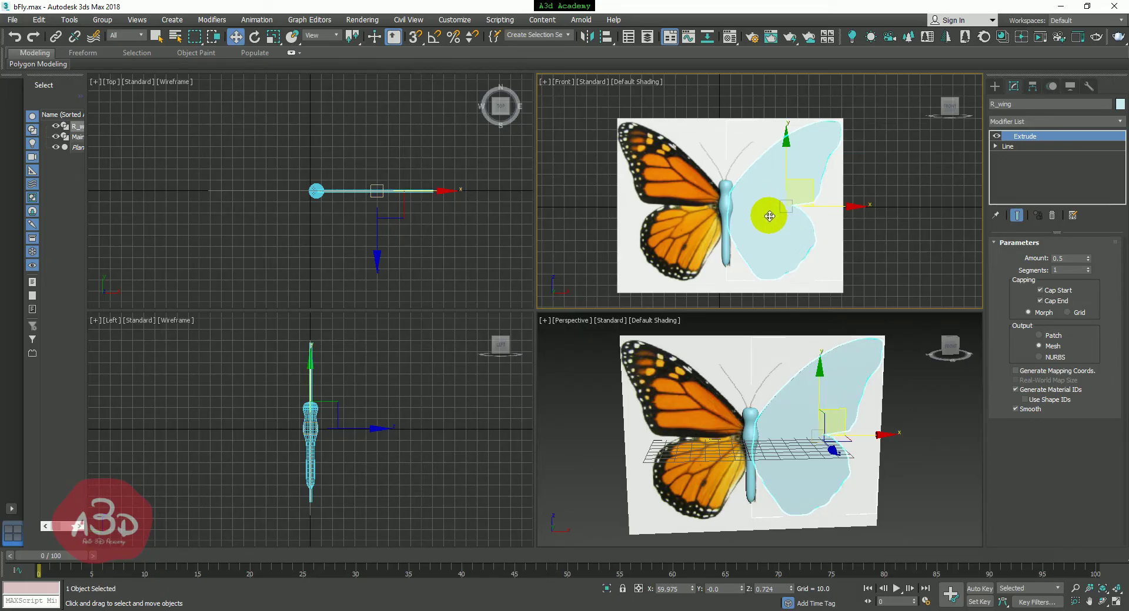
click(788, 209)
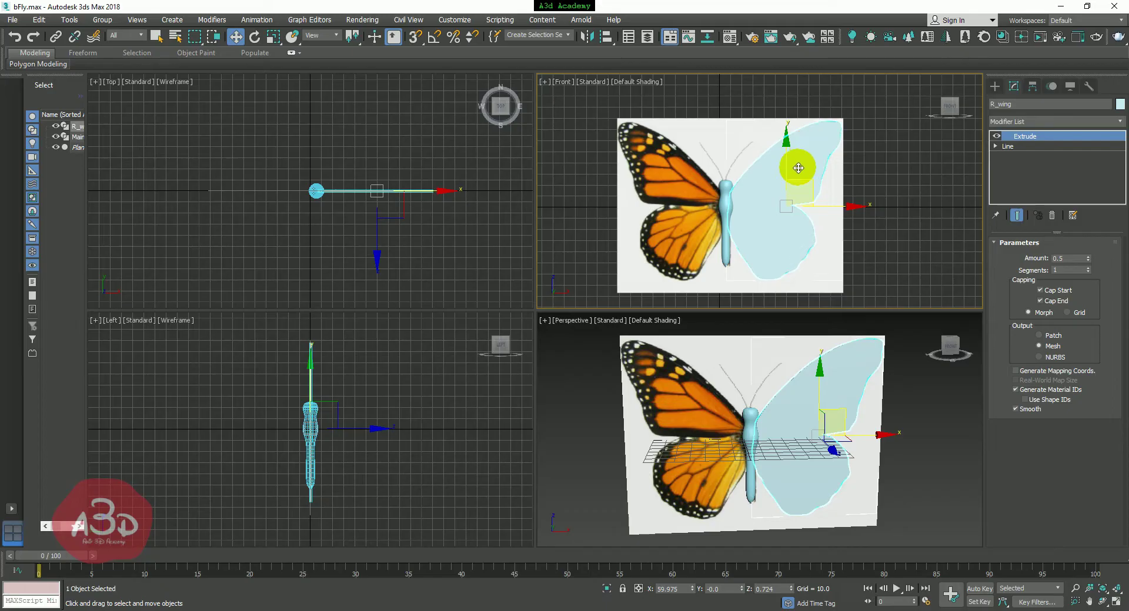
With Affect Pivot Only, drag R_wing's pivot left to the wing's inner edge beside the body
click(1031, 86)
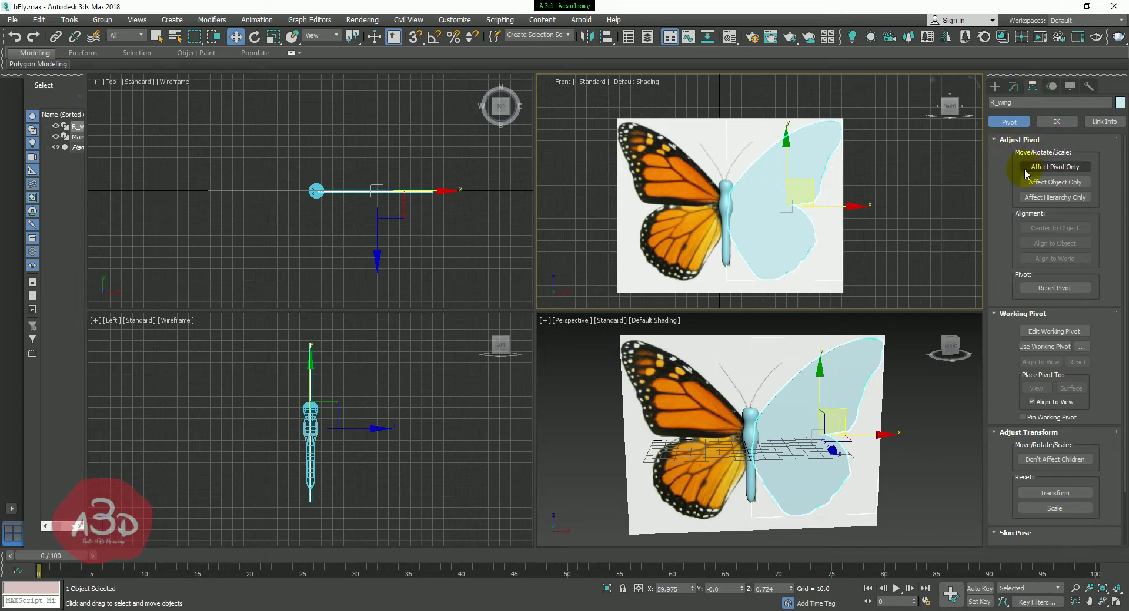
click(1070, 168)
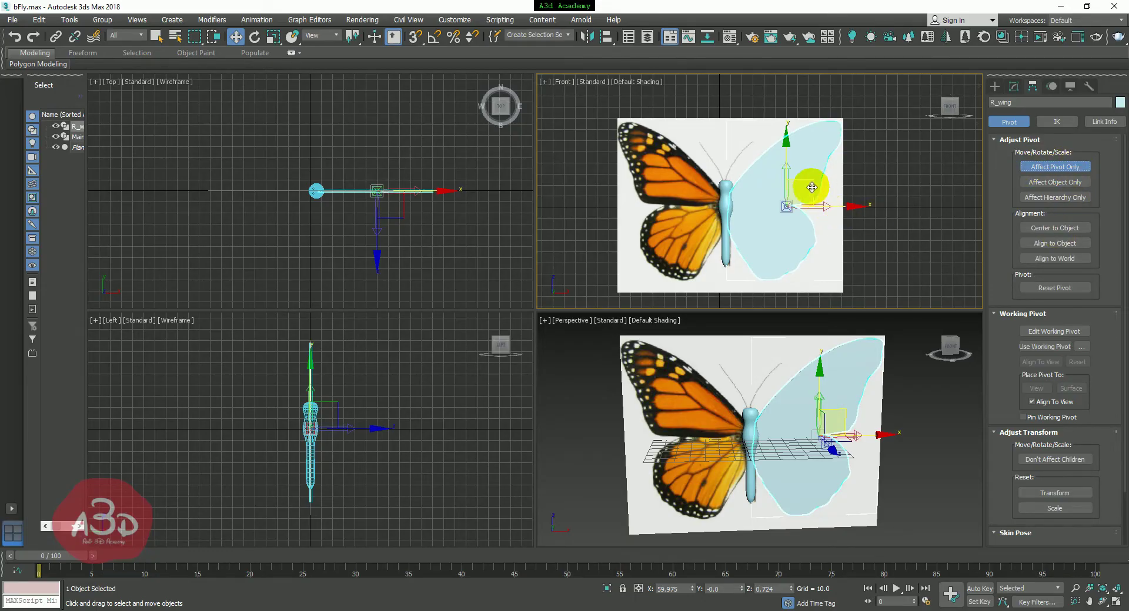
drag(811, 187, 772, 185)
scroll(764, 203, up, 5)
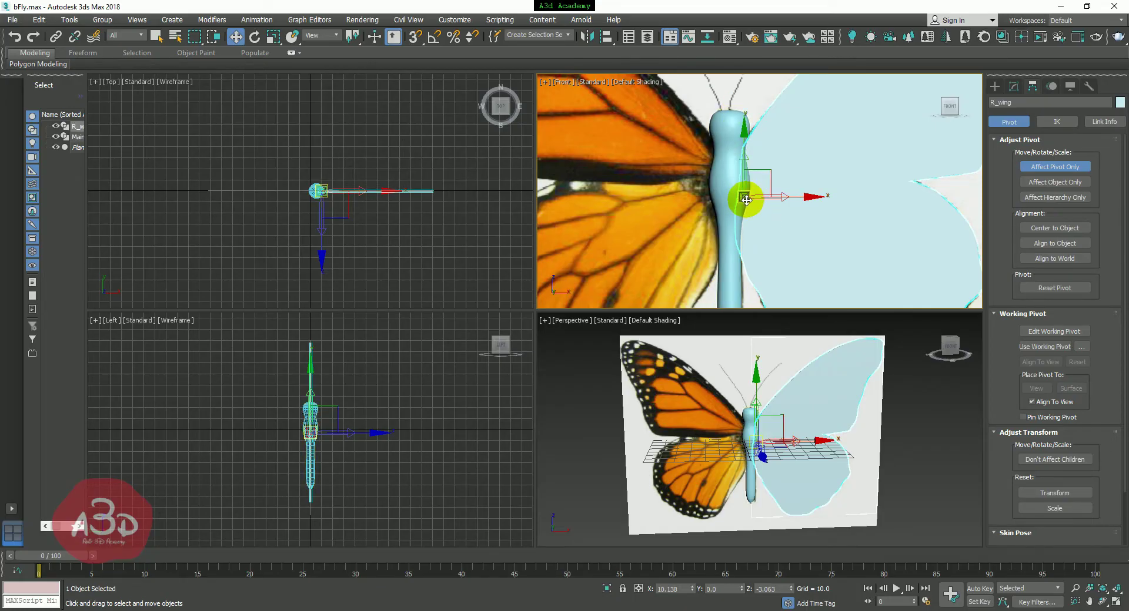
click(1050, 169)
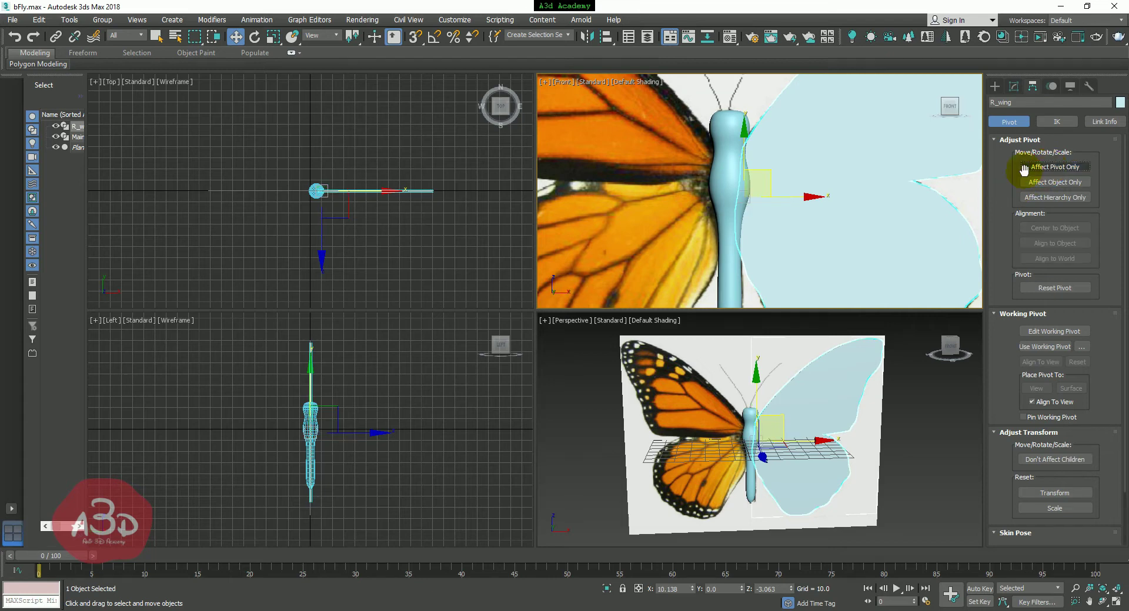
scroll(789, 222, down, 3)
scroll(789, 222, down, 3)
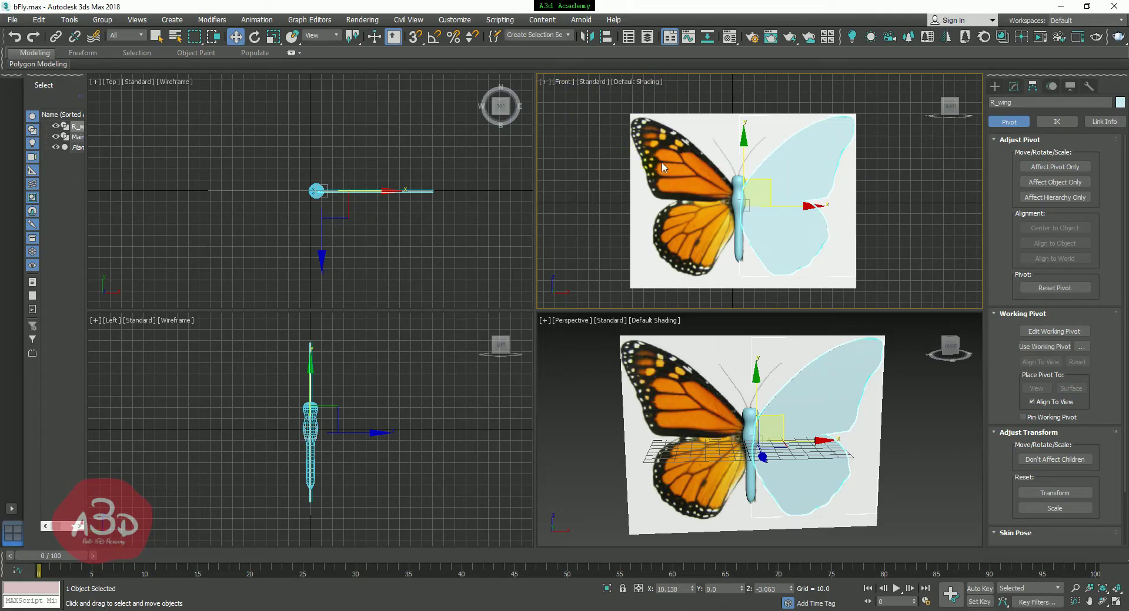
key(alt+w)
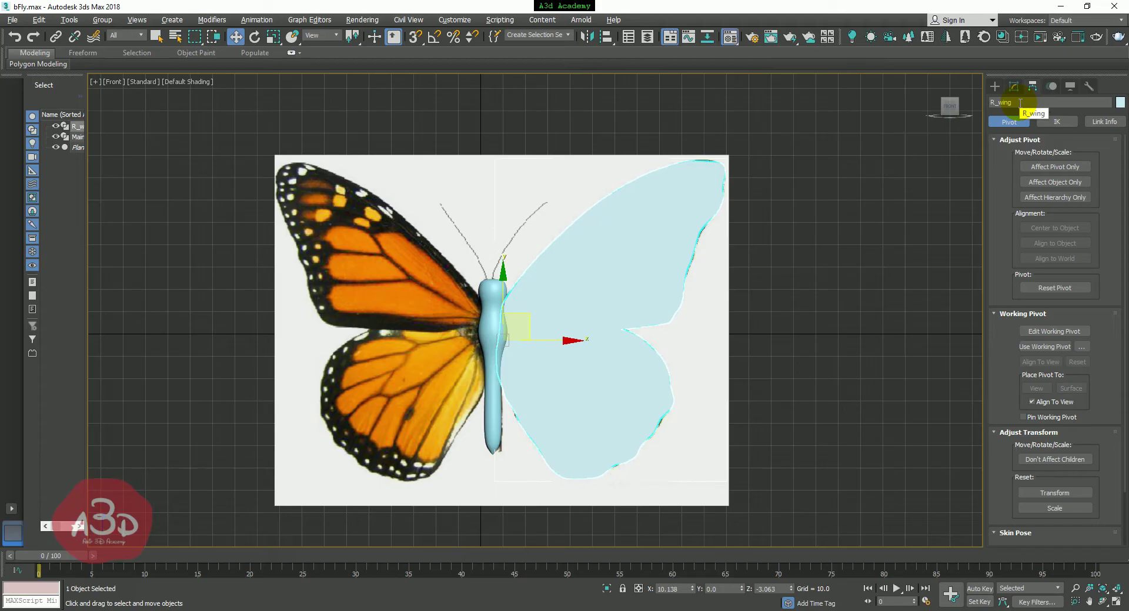
In Material Editor slot 02, load Butterfly.jpg as a Bitmap diffuse map
key(m)
drag(245, 88, 625, 76)
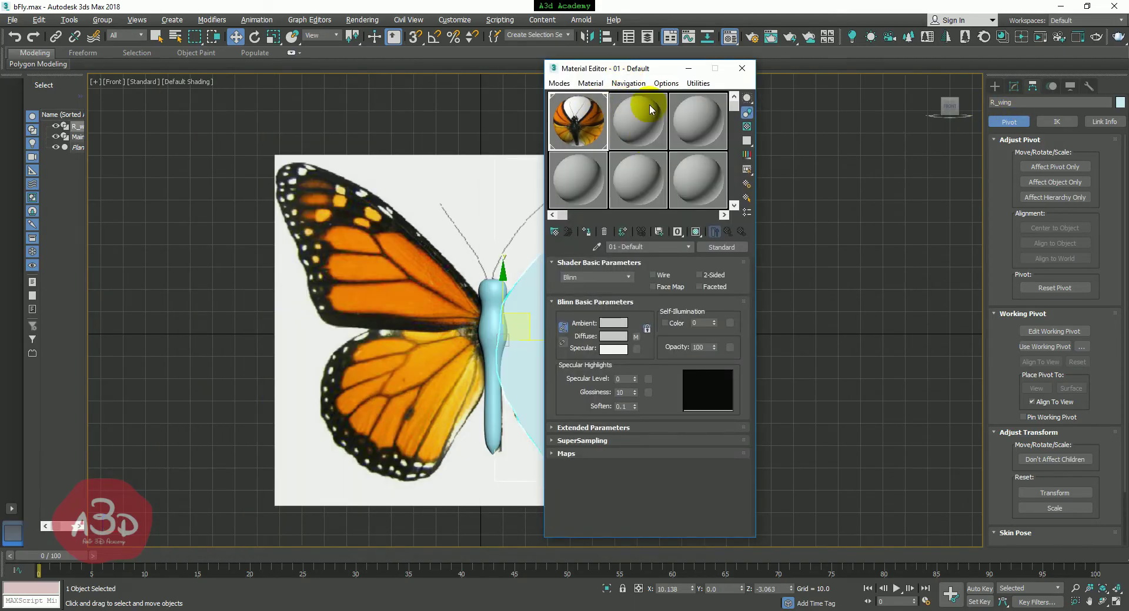
click(630, 118)
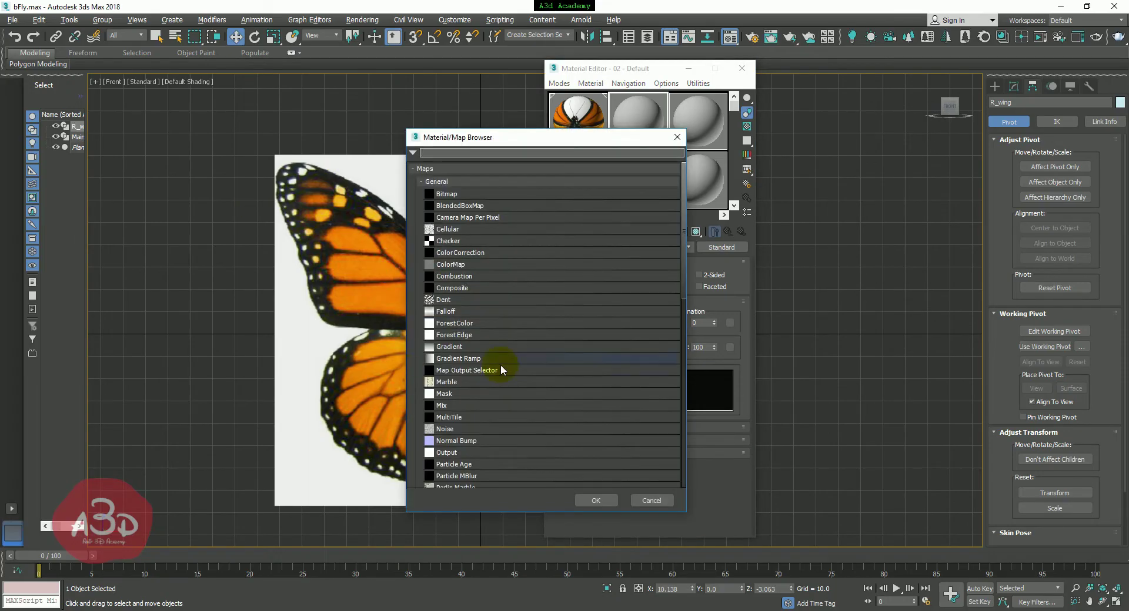
double_click(466, 193)
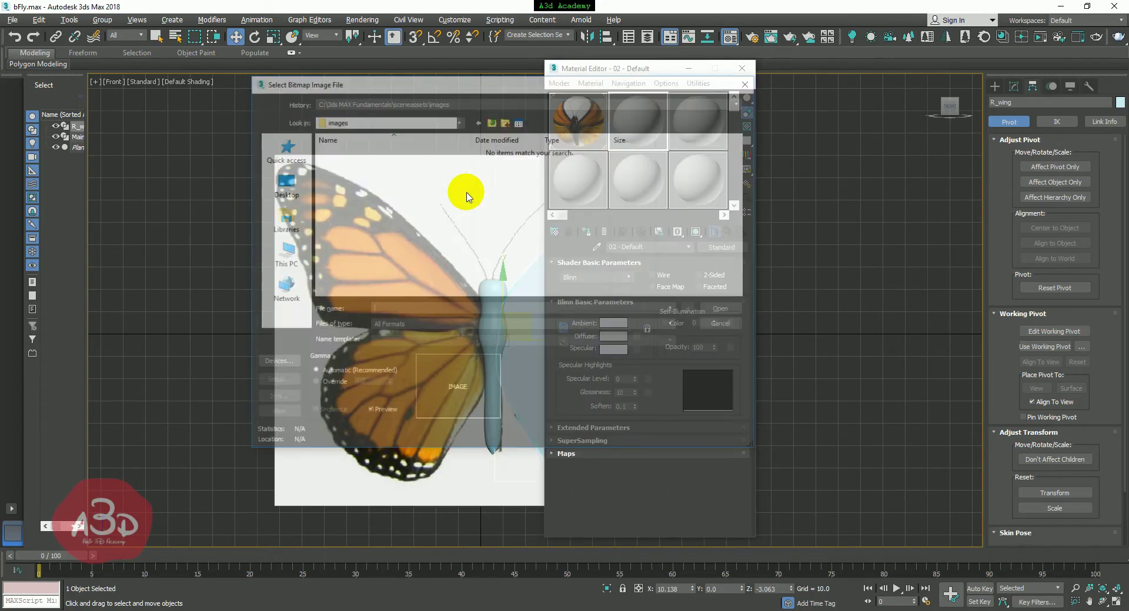
click(434, 102)
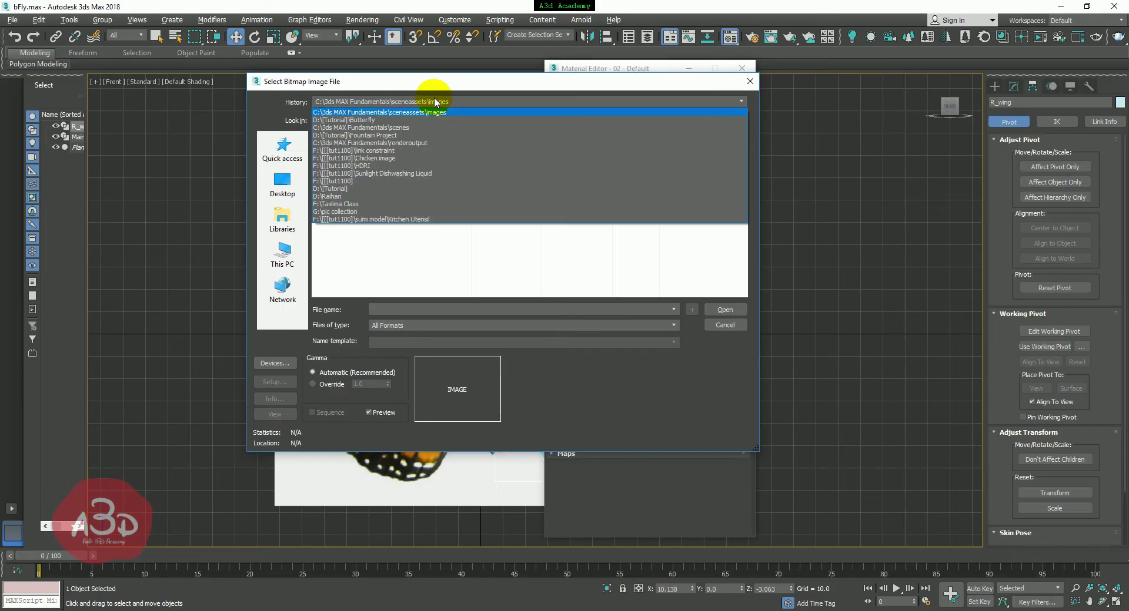
click(416, 120)
click(403, 165)
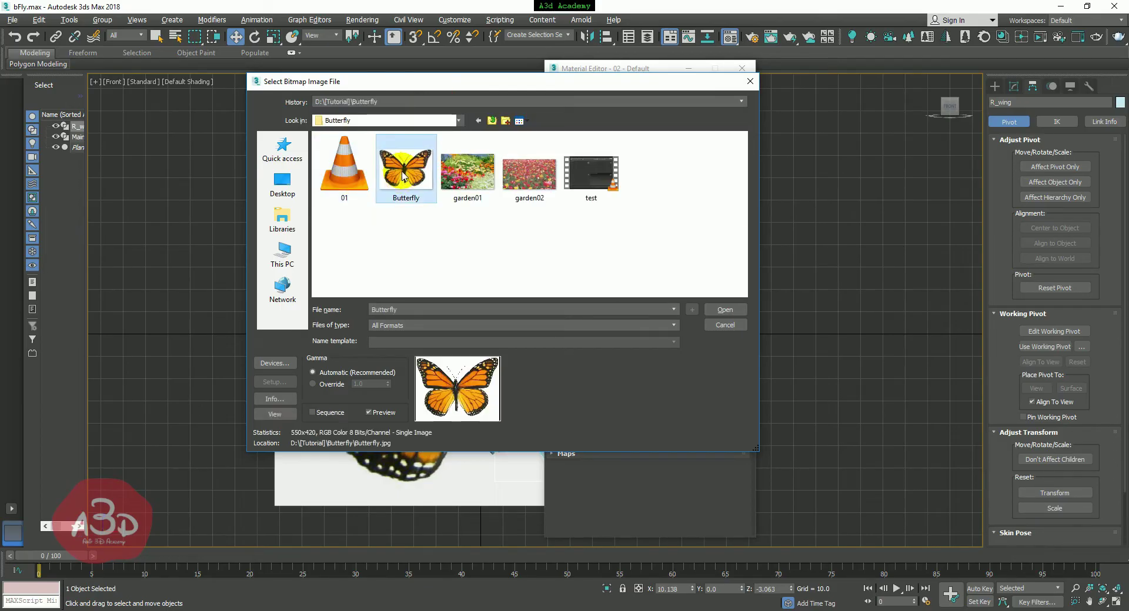
double_click(402, 167)
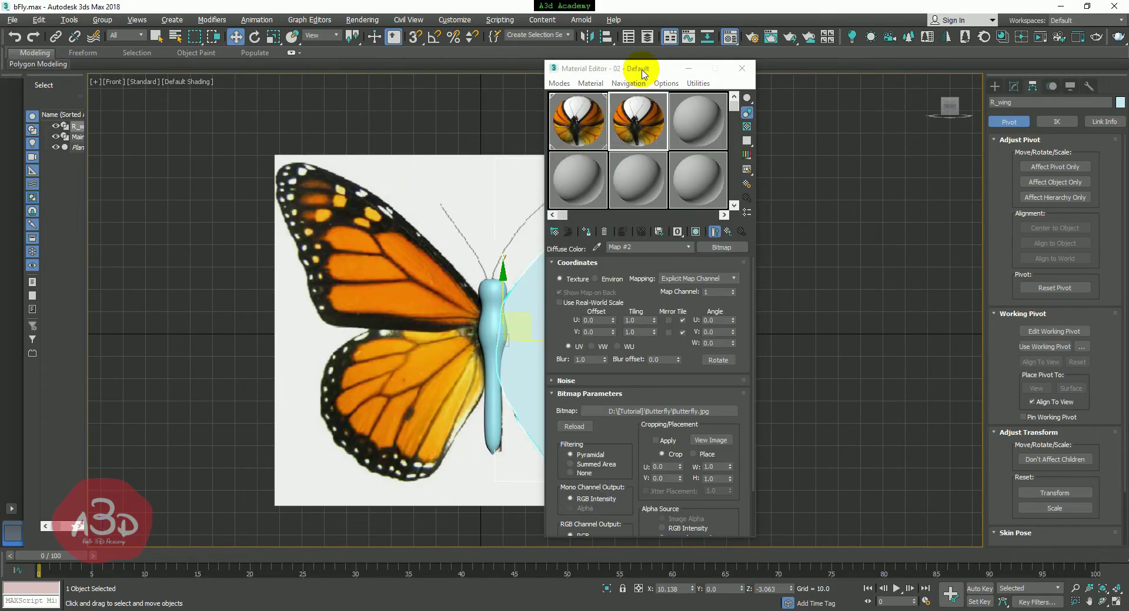
Assign the Butterfly material to the right wing and show its texture in the viewport
drag(641, 70, 883, 117)
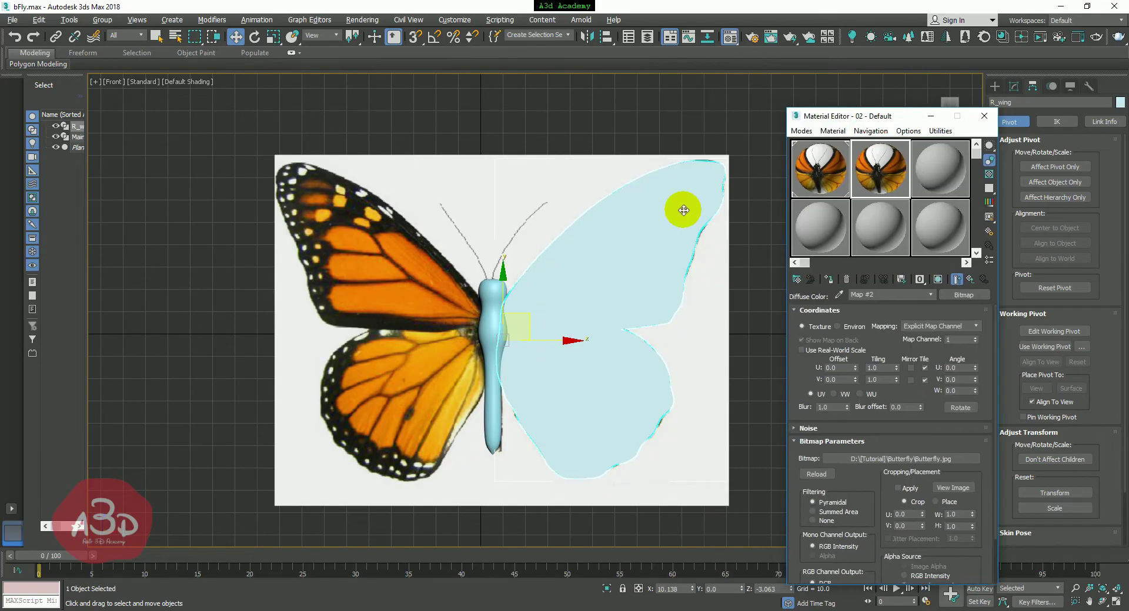
click(828, 279)
click(938, 279)
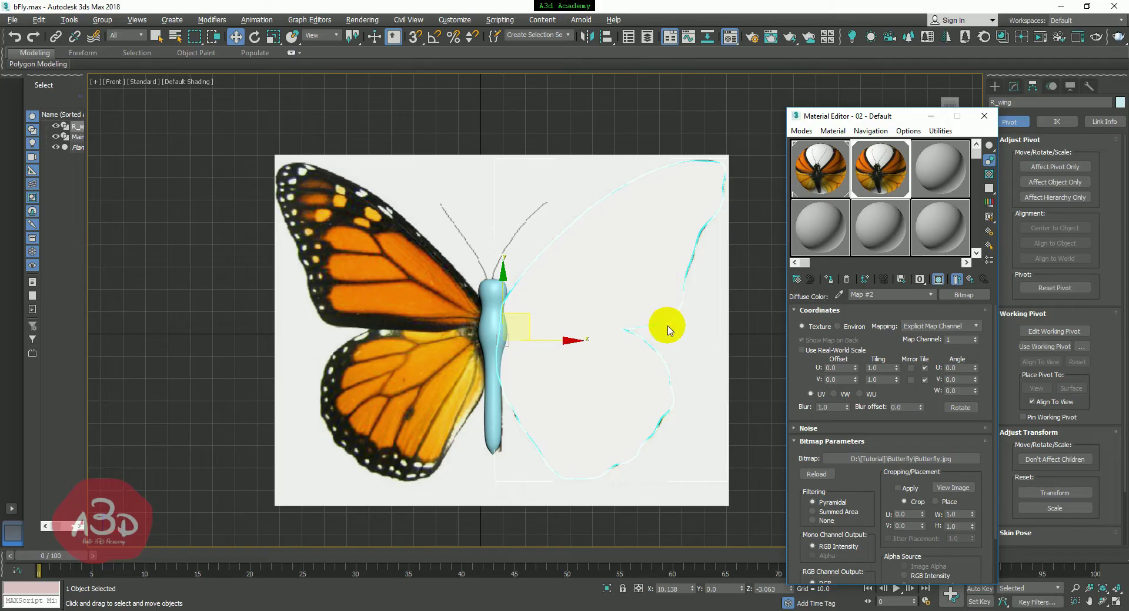
drag(902, 118, 193, 133)
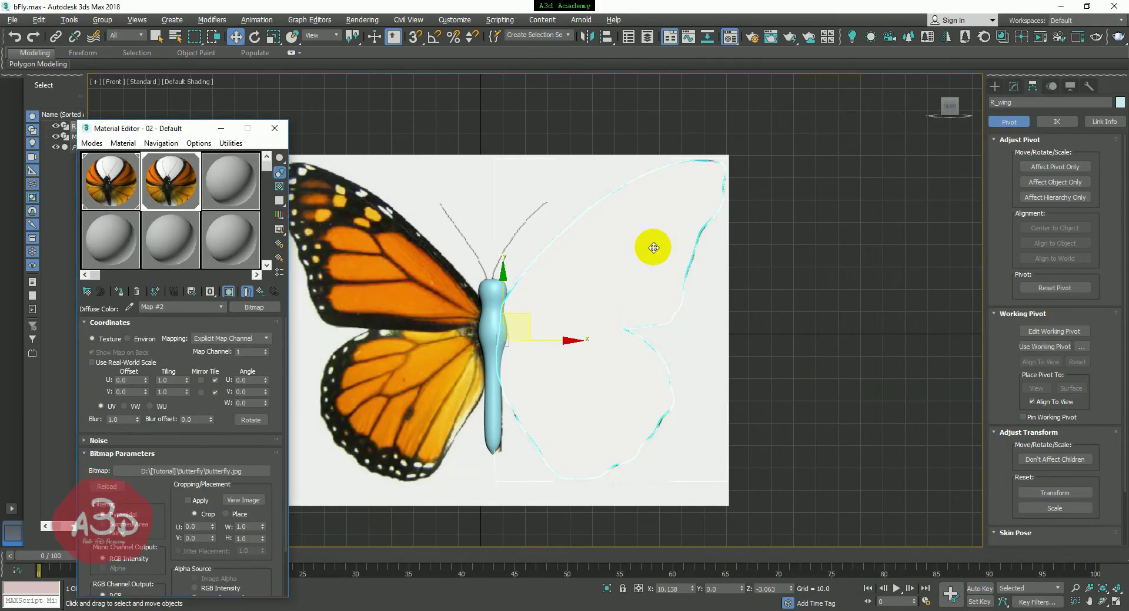
click(1015, 87)
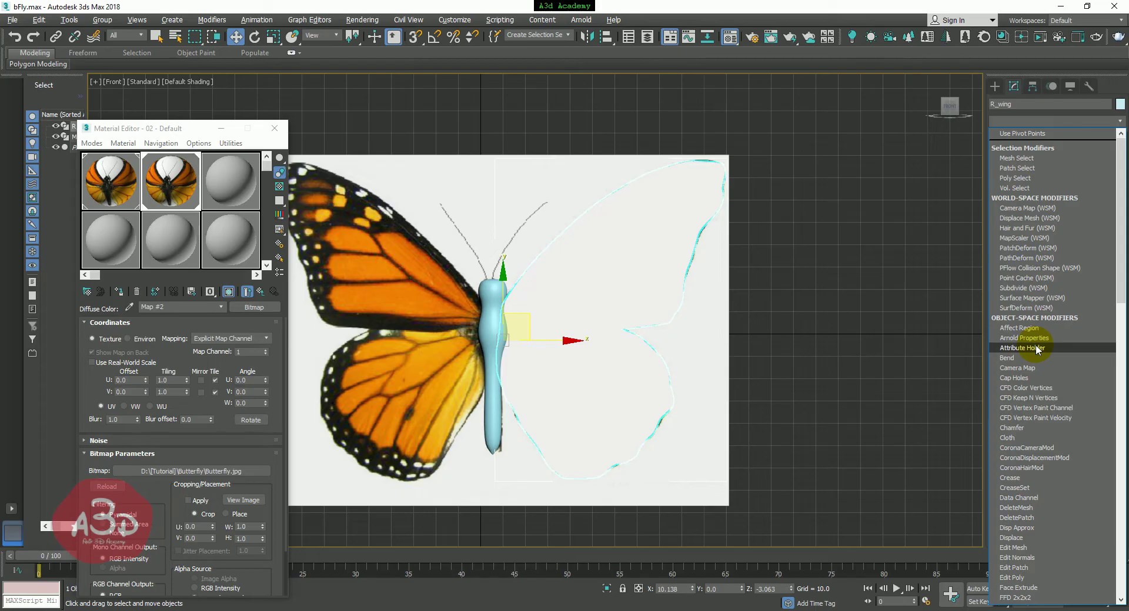
Add a planar UVW Map modifier, 142.092 by 102.014, to R_wing
scroll(1036, 345, down, 20)
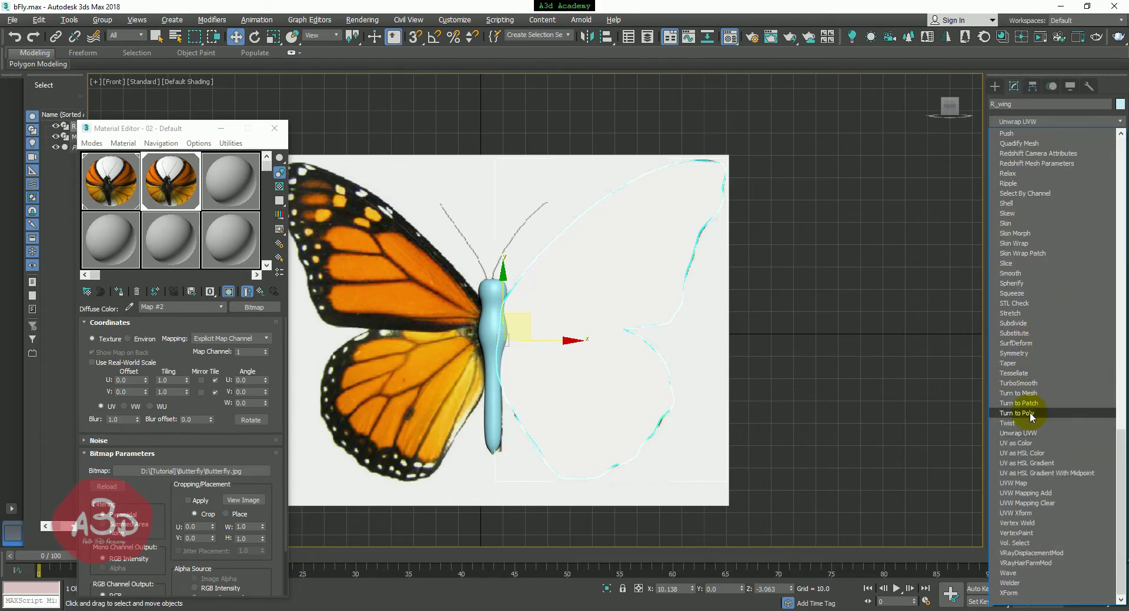
click(1014, 483)
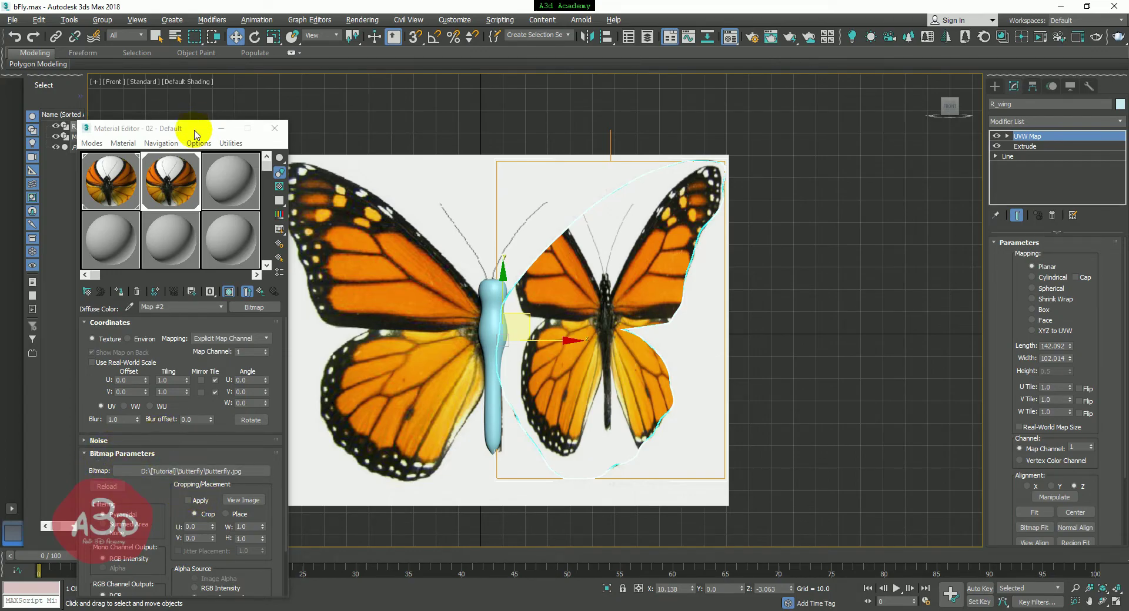
drag(195, 126, 217, 79)
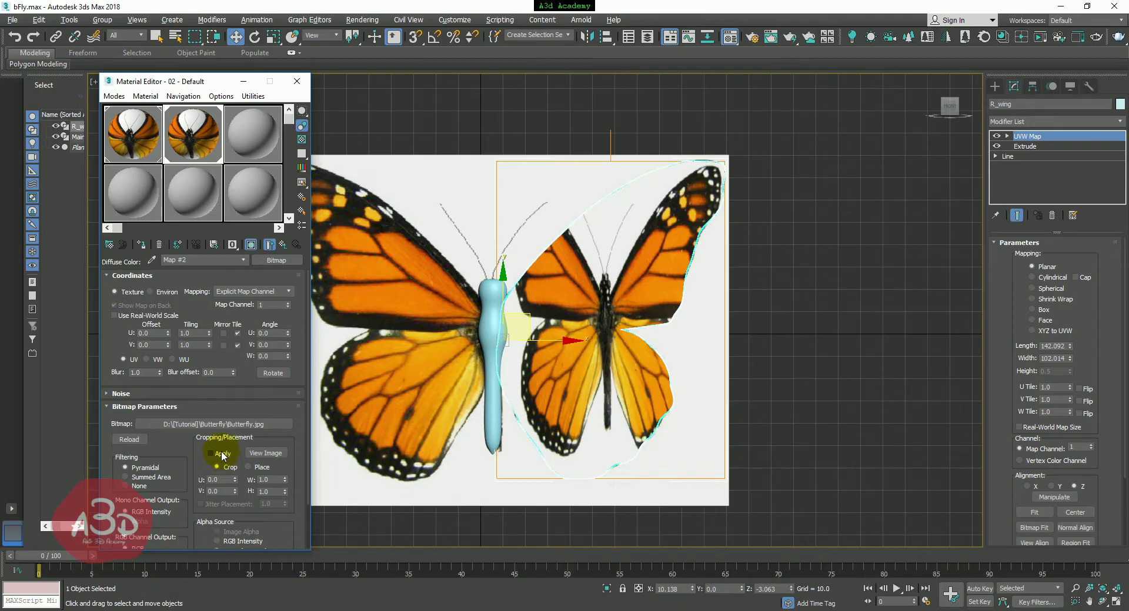
Open the Butterfly bitmap's crop view and crop it roughly to the image's right half
click(265, 453)
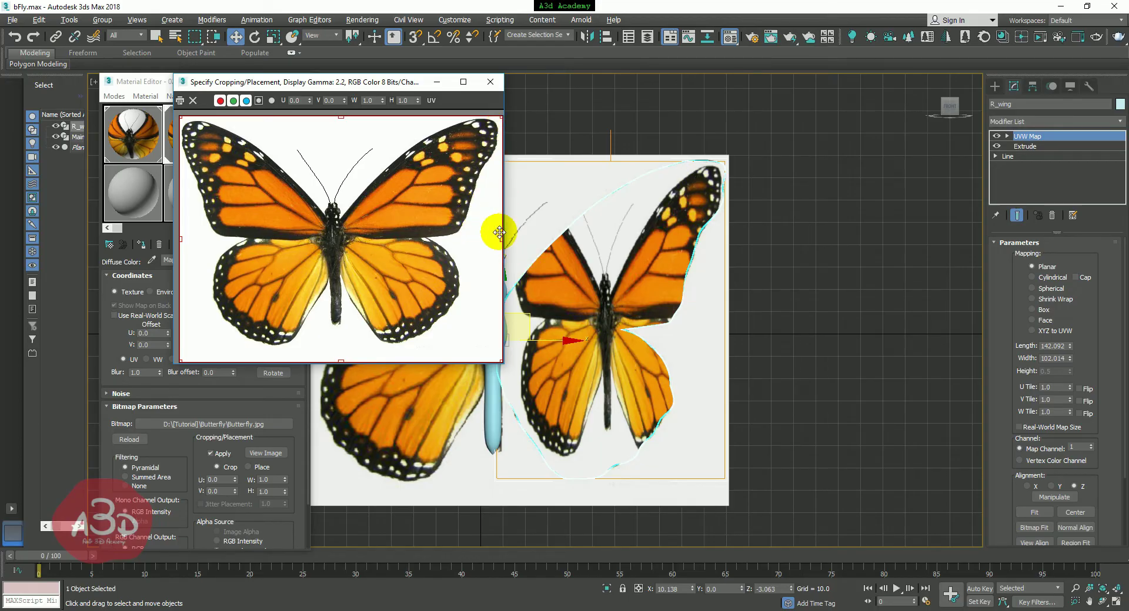
drag(501, 239, 497, 241)
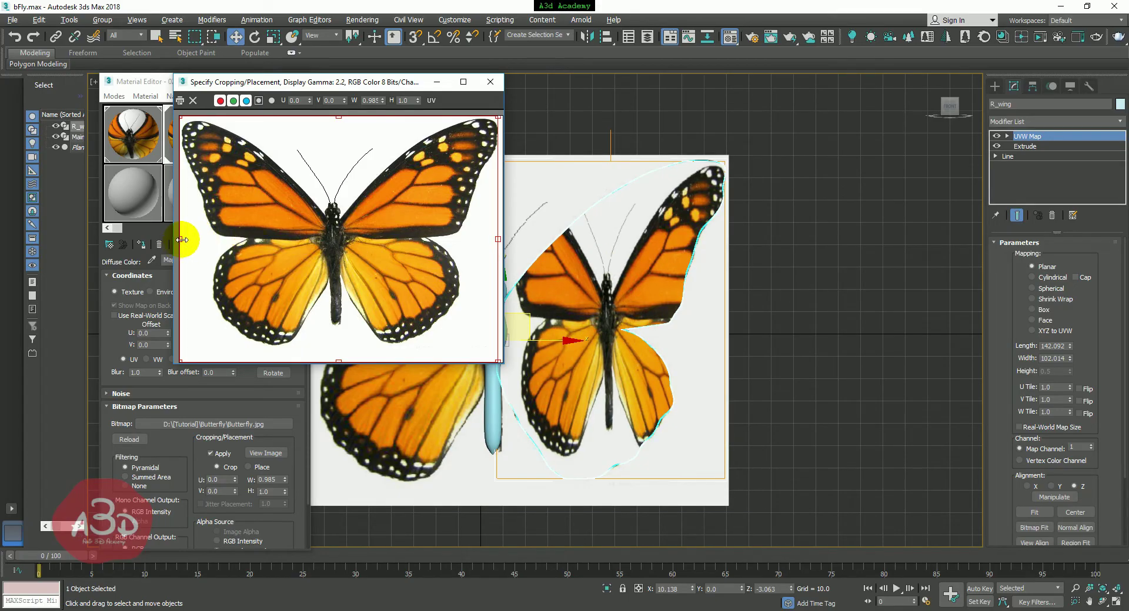
drag(182, 239, 339, 260)
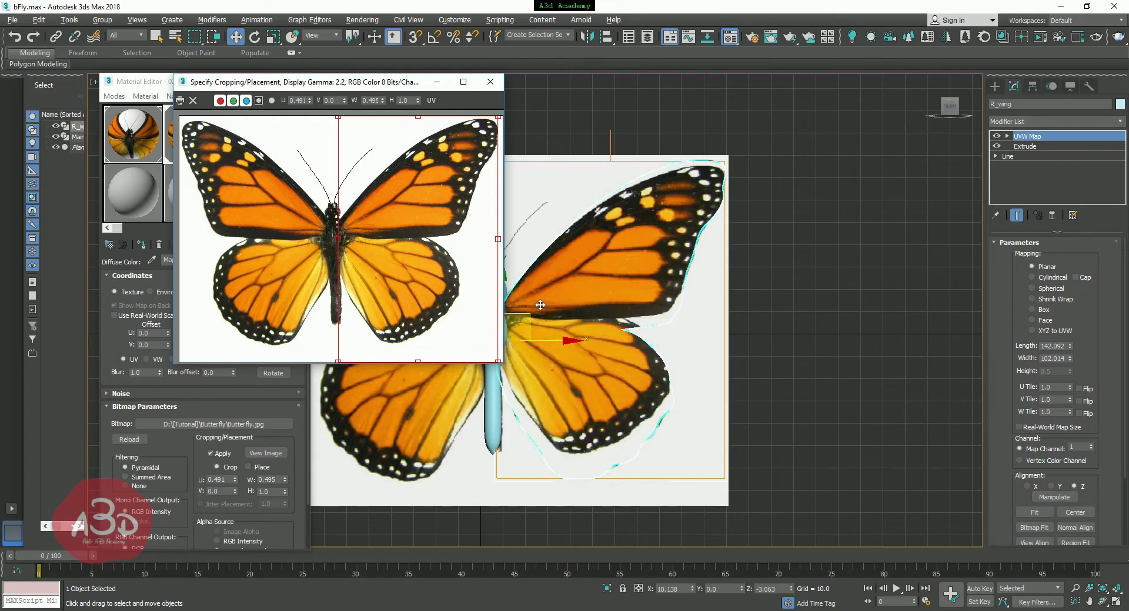
drag(349, 87, 279, 103)
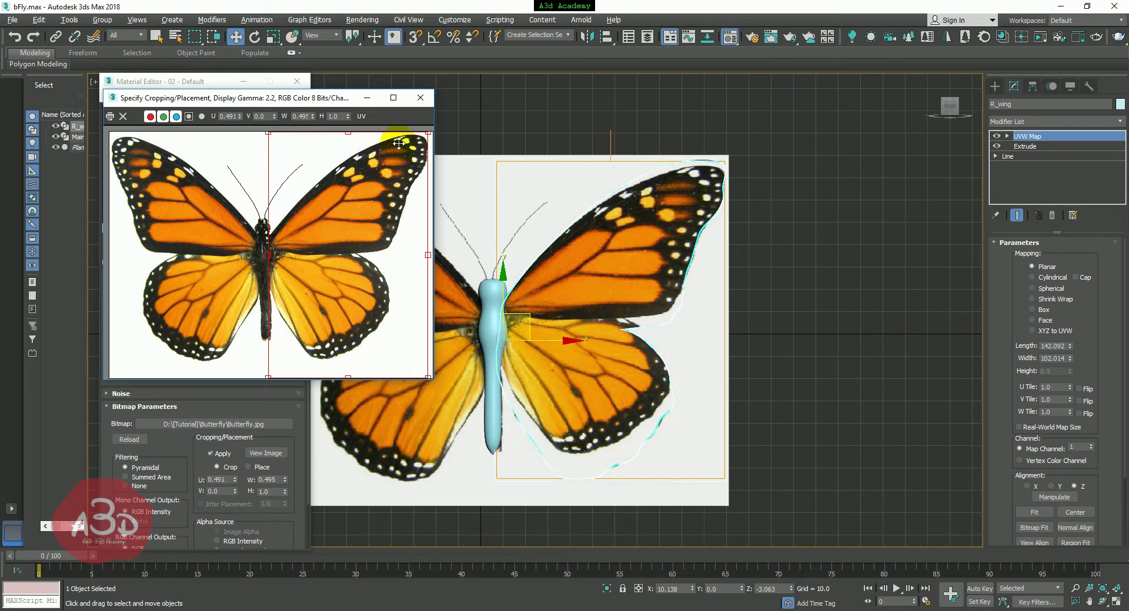
Fine-tune the crop to about U 0.5, V 0.017, W 0.485, H 0.903 around the right wing
drag(349, 134, 348, 136)
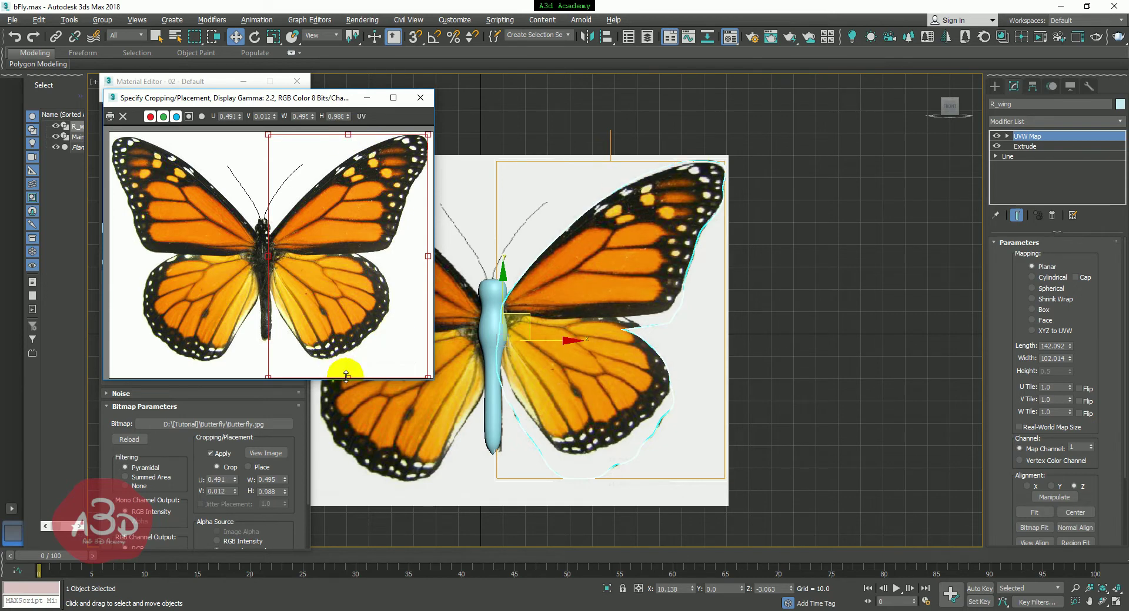
drag(346, 376, 348, 361)
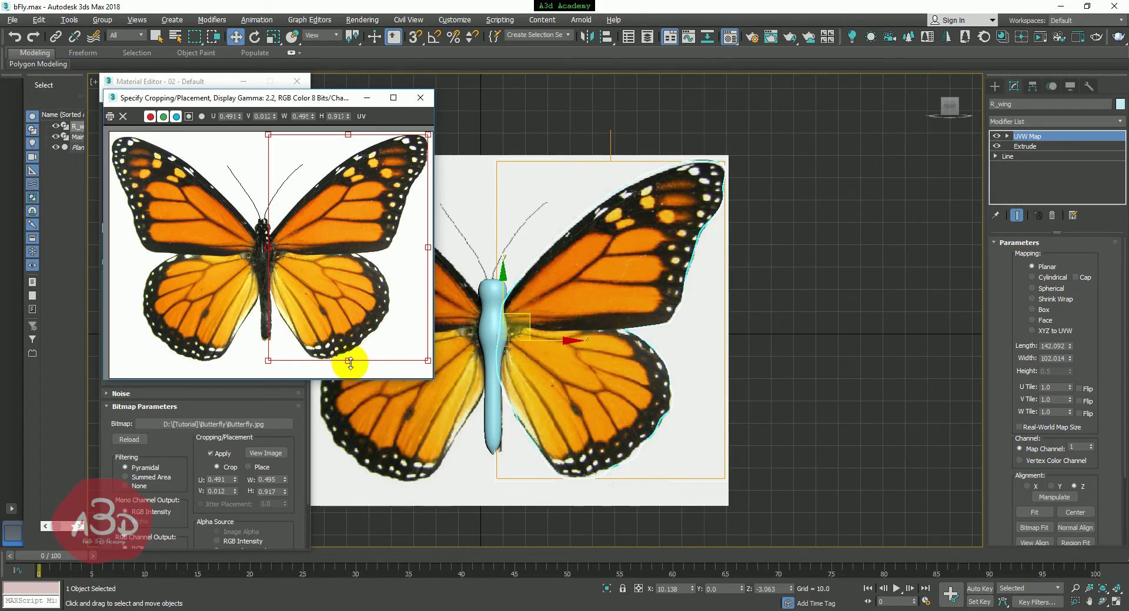
drag(347, 361, 347, 359)
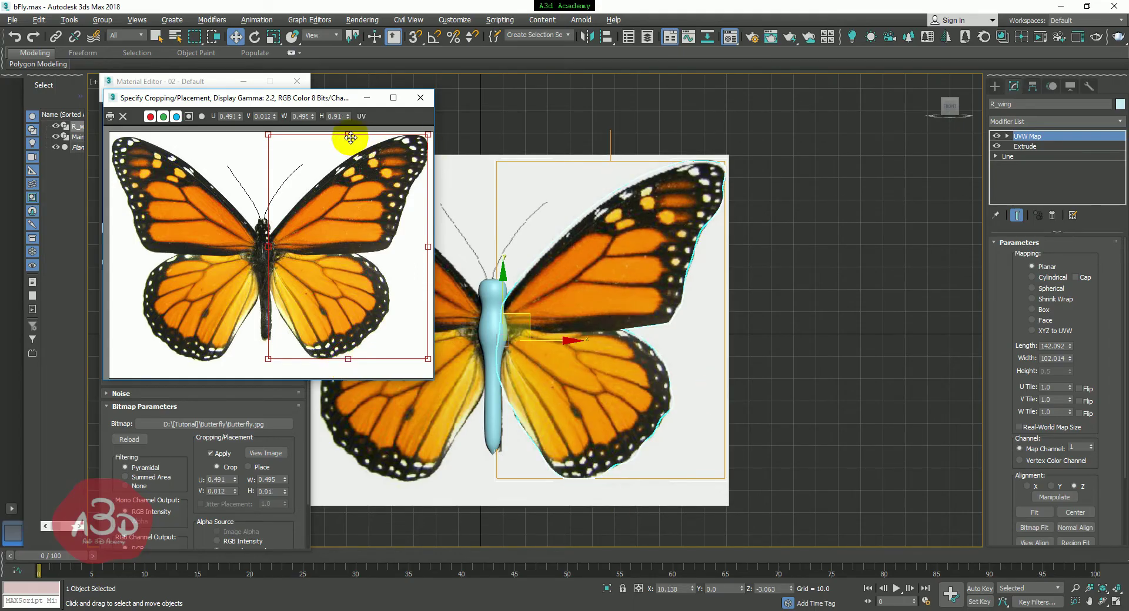
drag(350, 135, 350, 137)
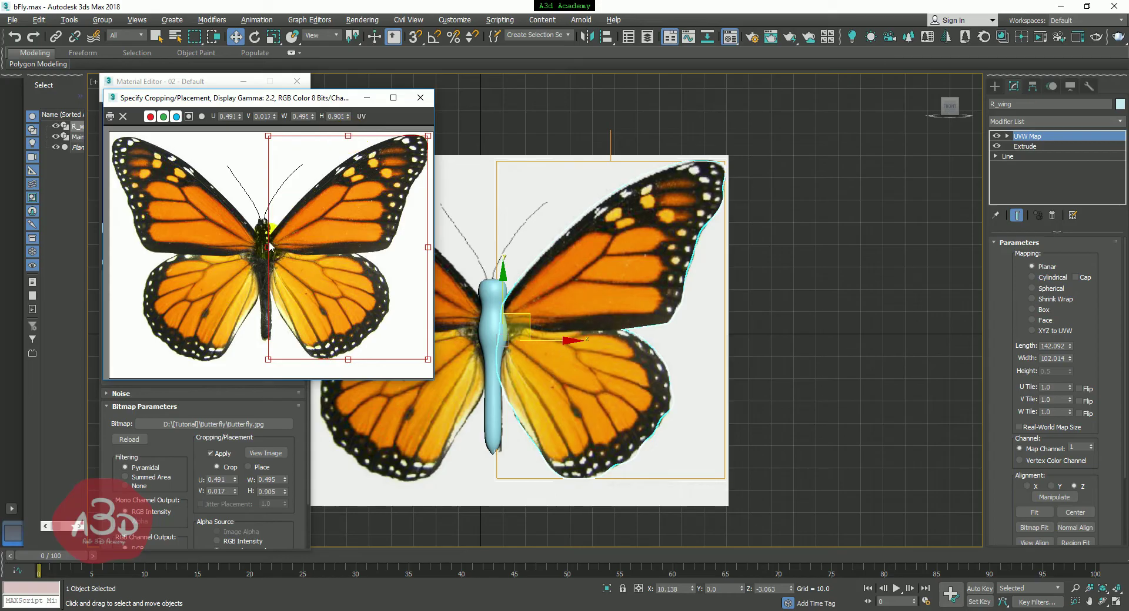
drag(268, 247, 271, 247)
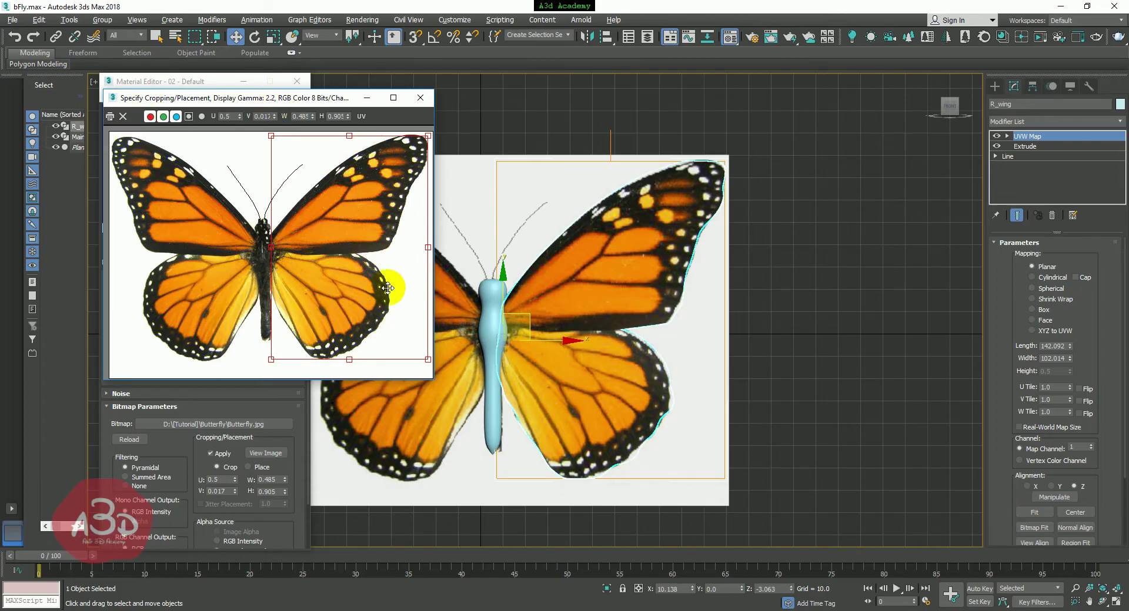
drag(312, 104, 254, 201)
click(361, 195)
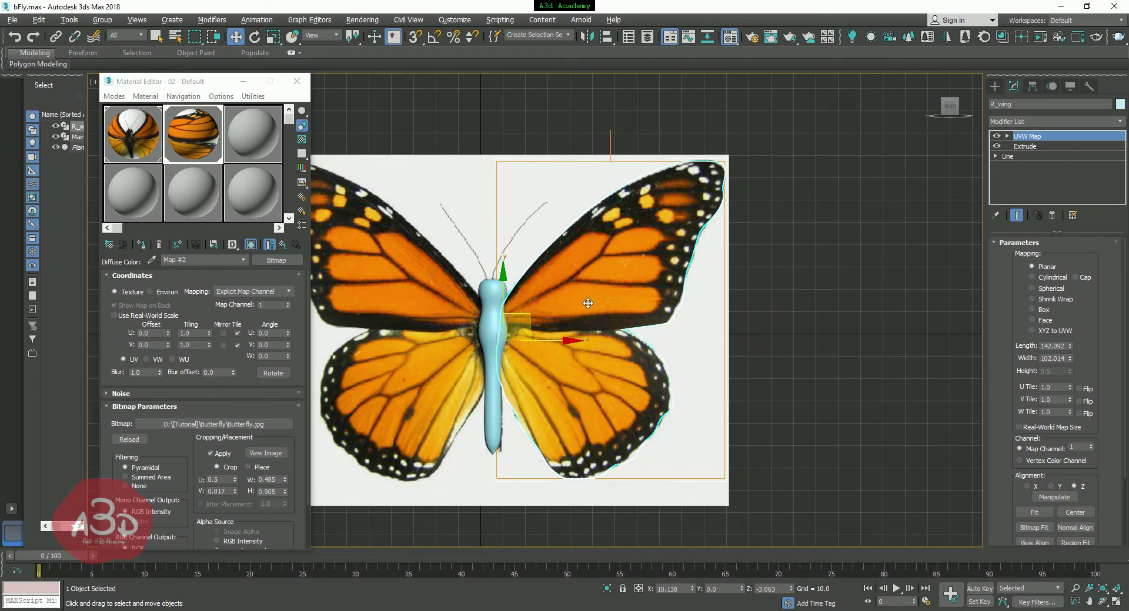
drag(524, 316, 504, 340)
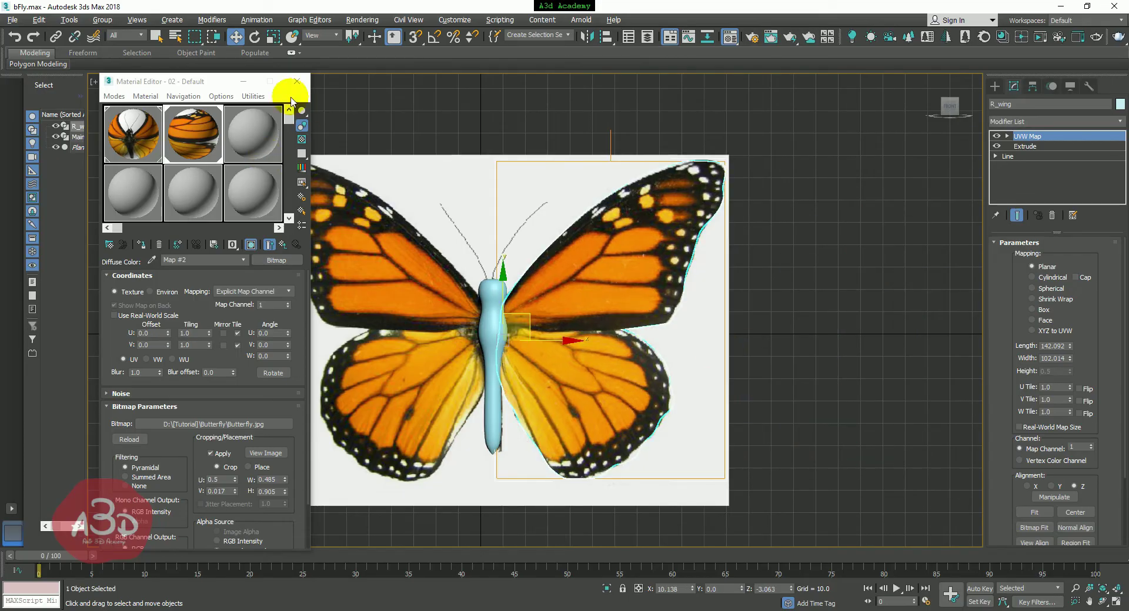
Close the Material Editor and make a mirrored X-axis copy of the right wing
drag(203, 91, 163, 97)
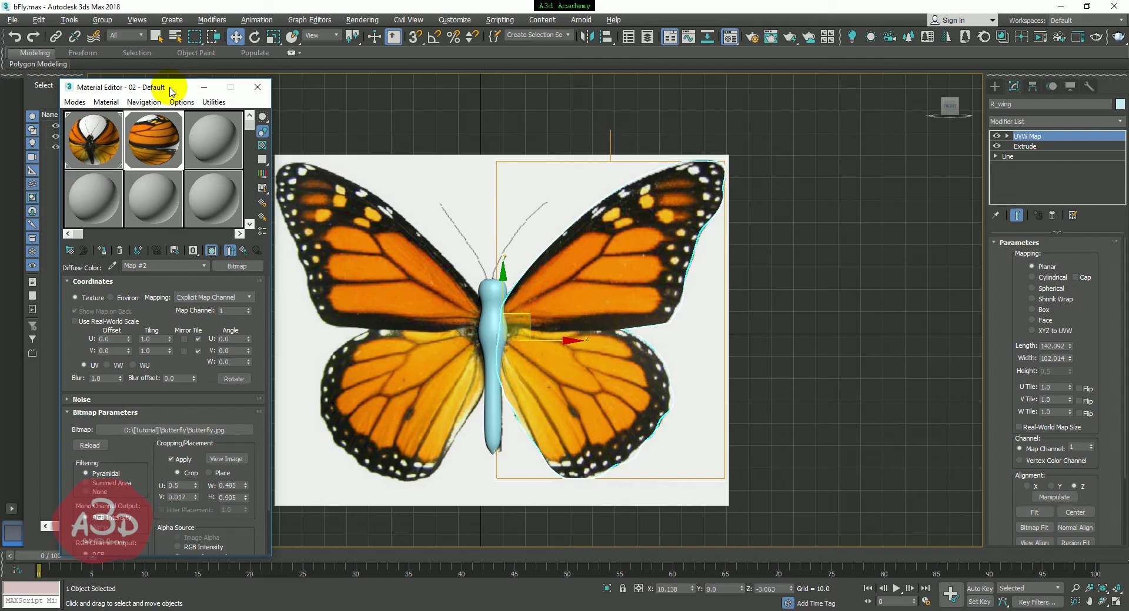
click(258, 87)
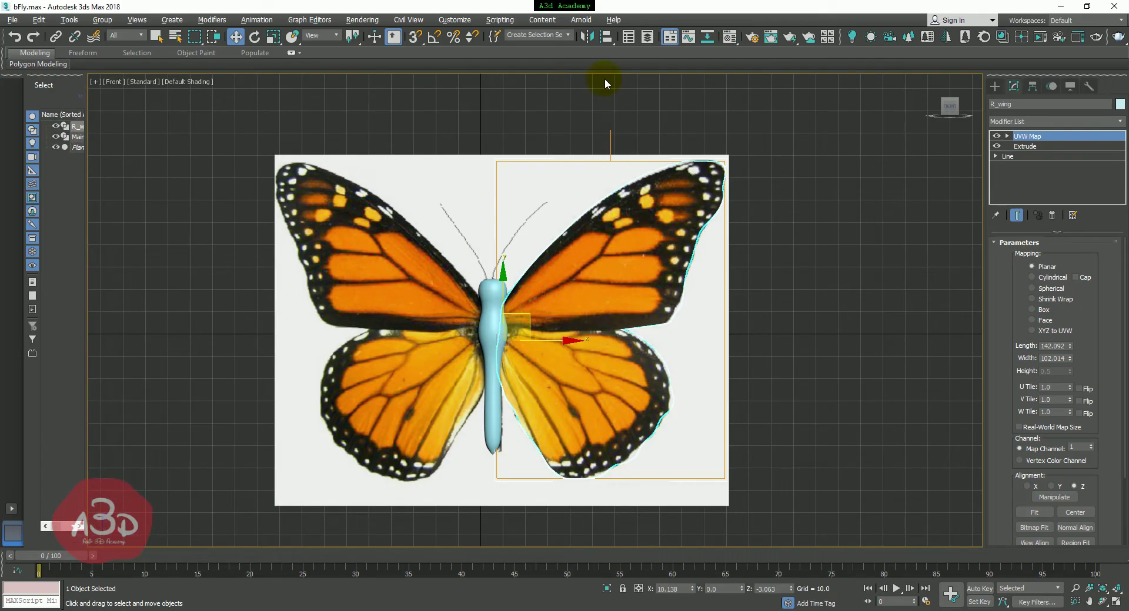
click(585, 39)
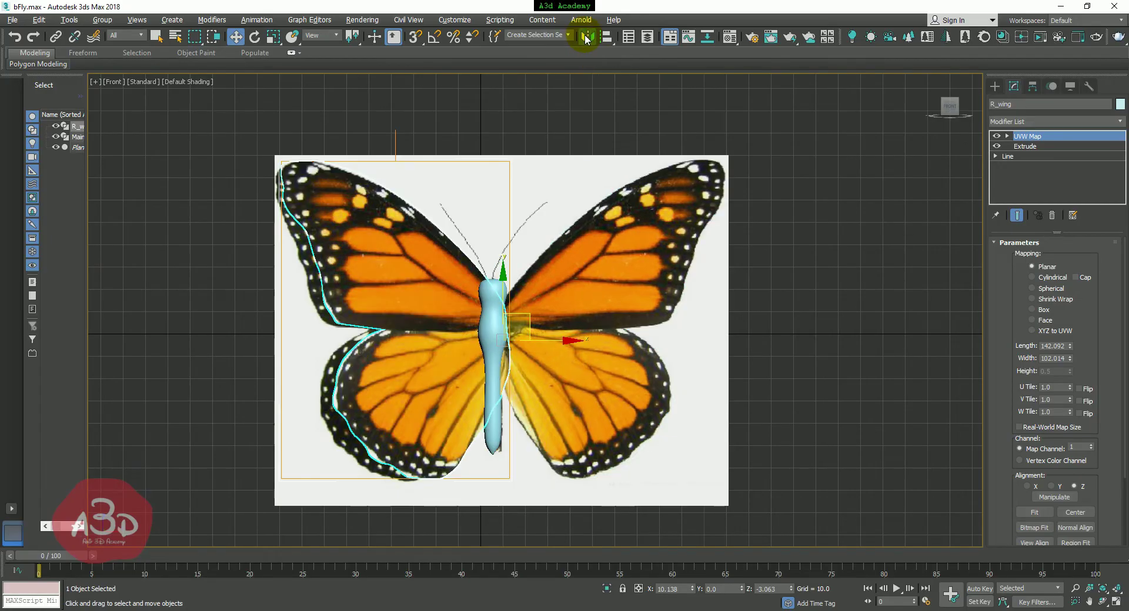
drag(536, 204, 747, 209)
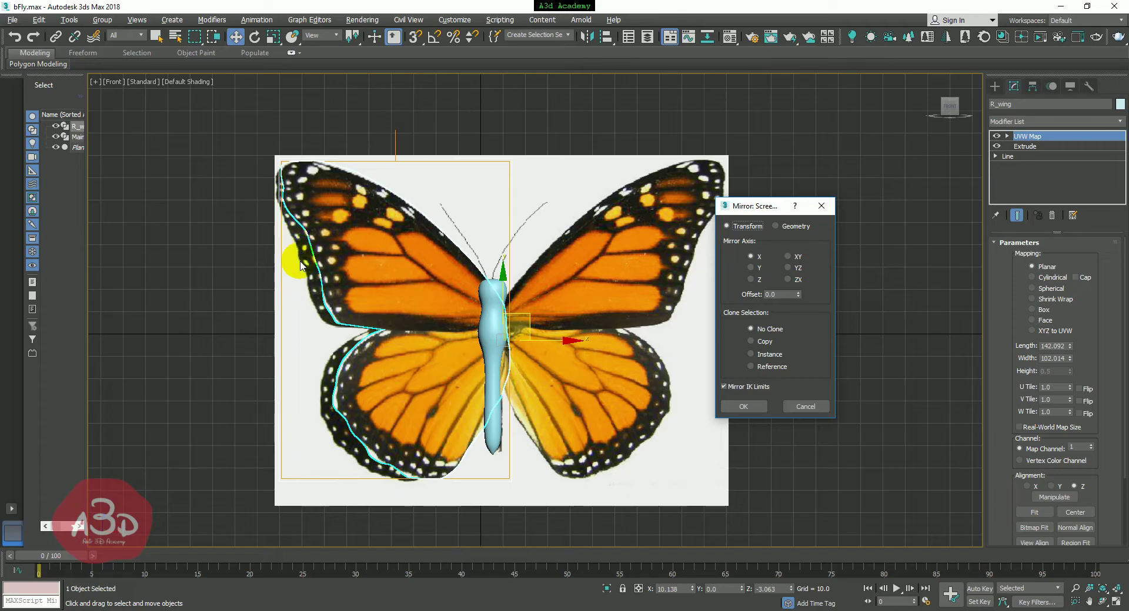
click(758, 345)
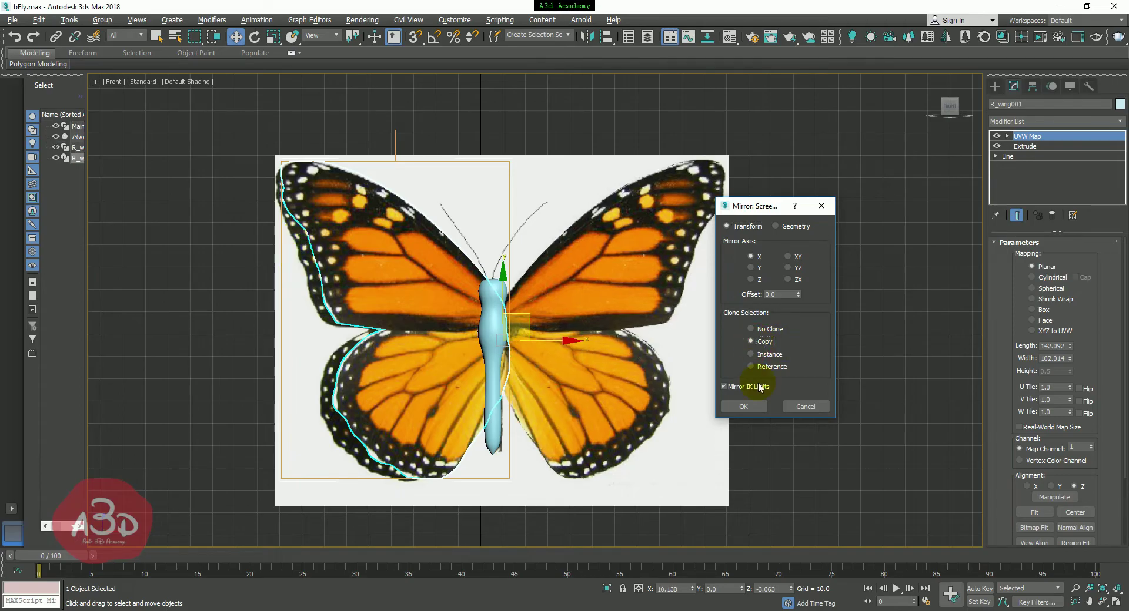
click(747, 406)
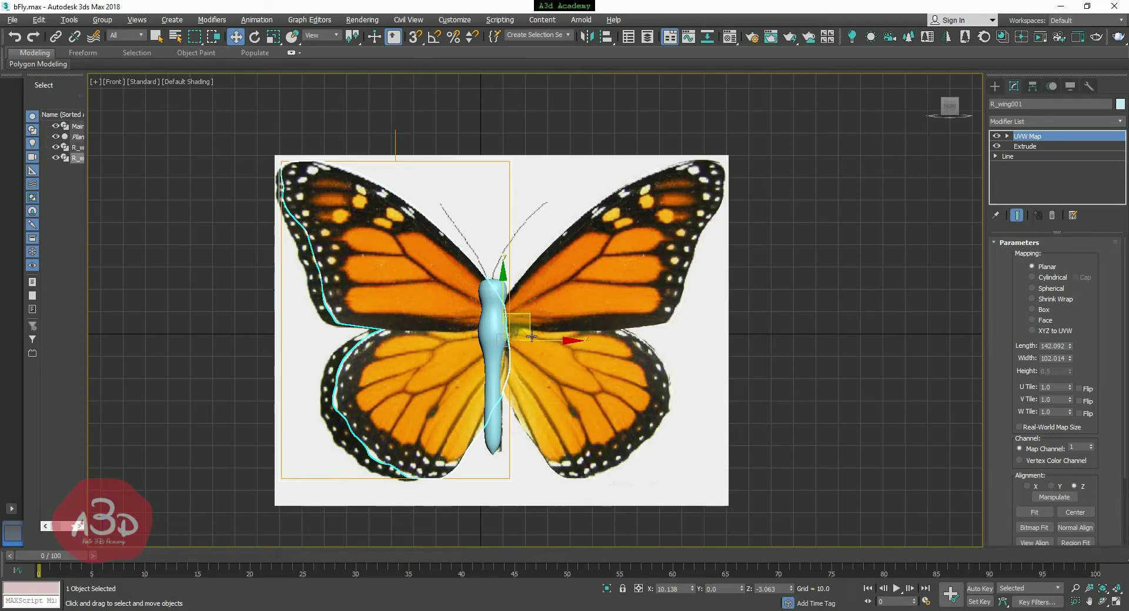
Move the R_wing001 copy left until it sits over the photo's left wings
drag(543, 342, 528, 349)
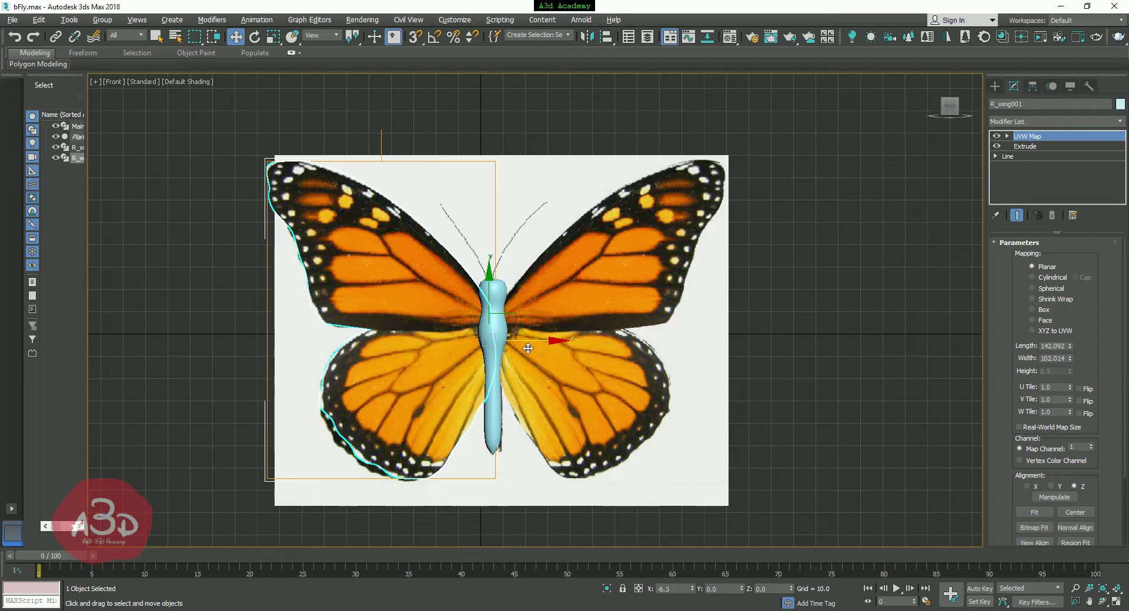
drag(528, 349, 519, 358)
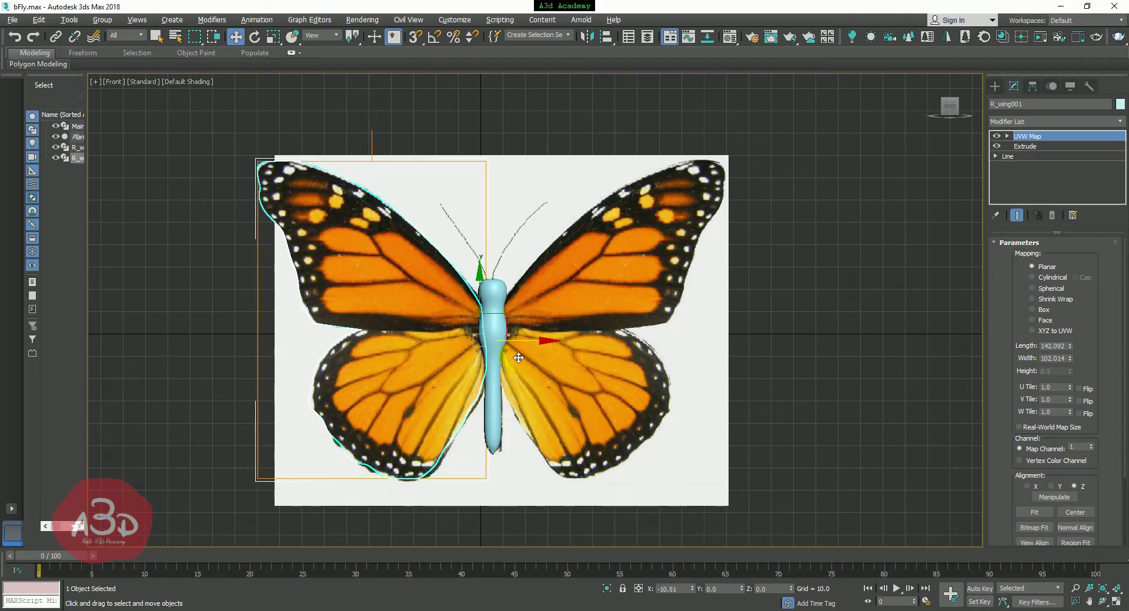
drag(518, 358, 518, 360)
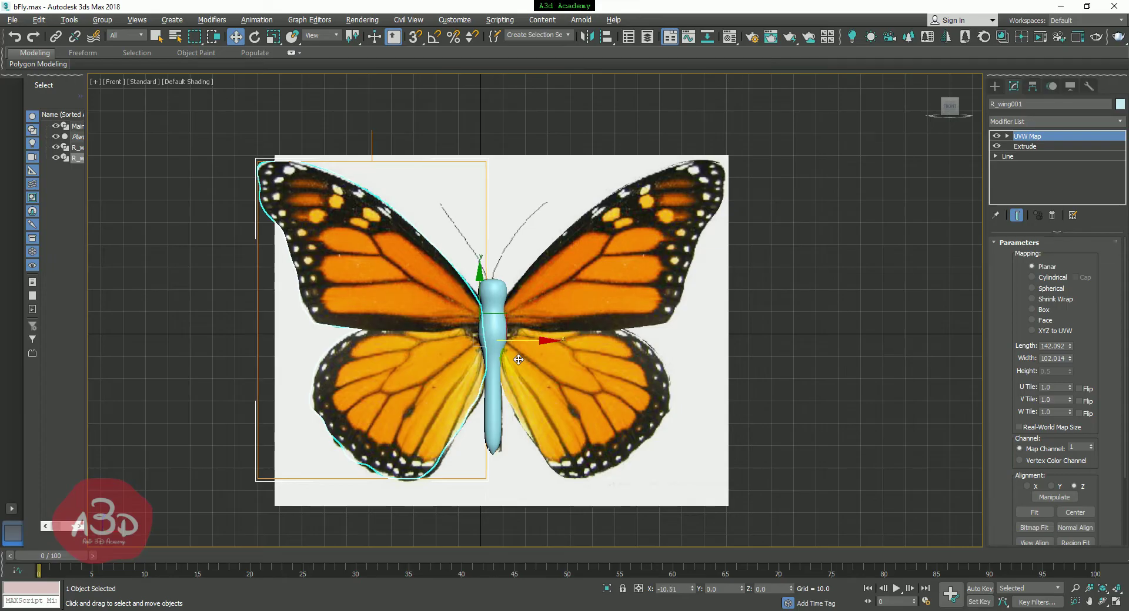
Rename the mirrored wing R_wing001 to L_wing001
click(773, 370)
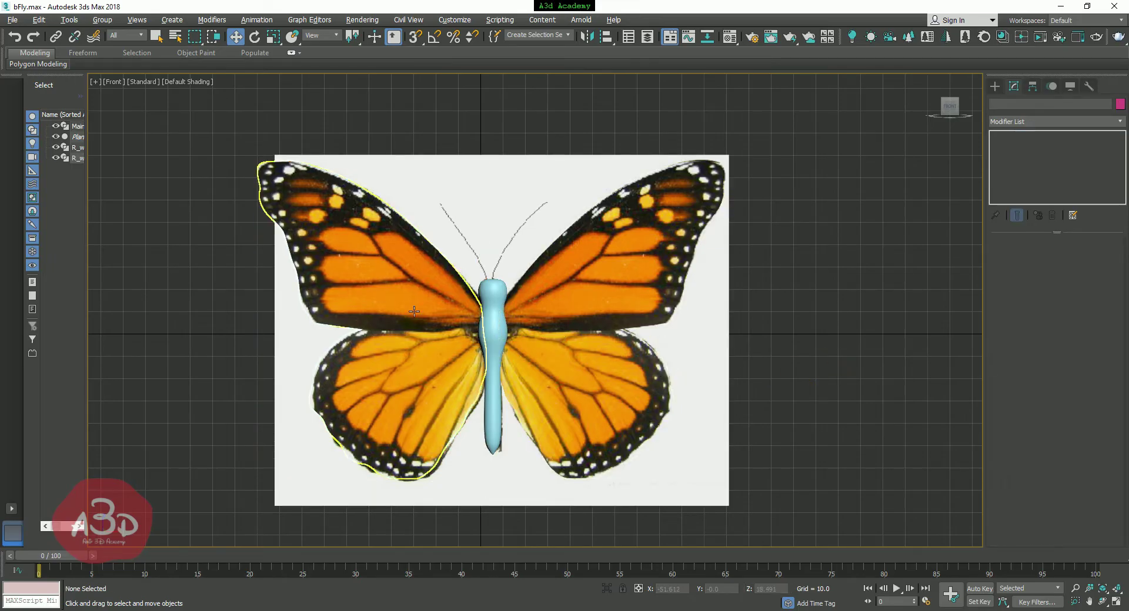
click(390, 265)
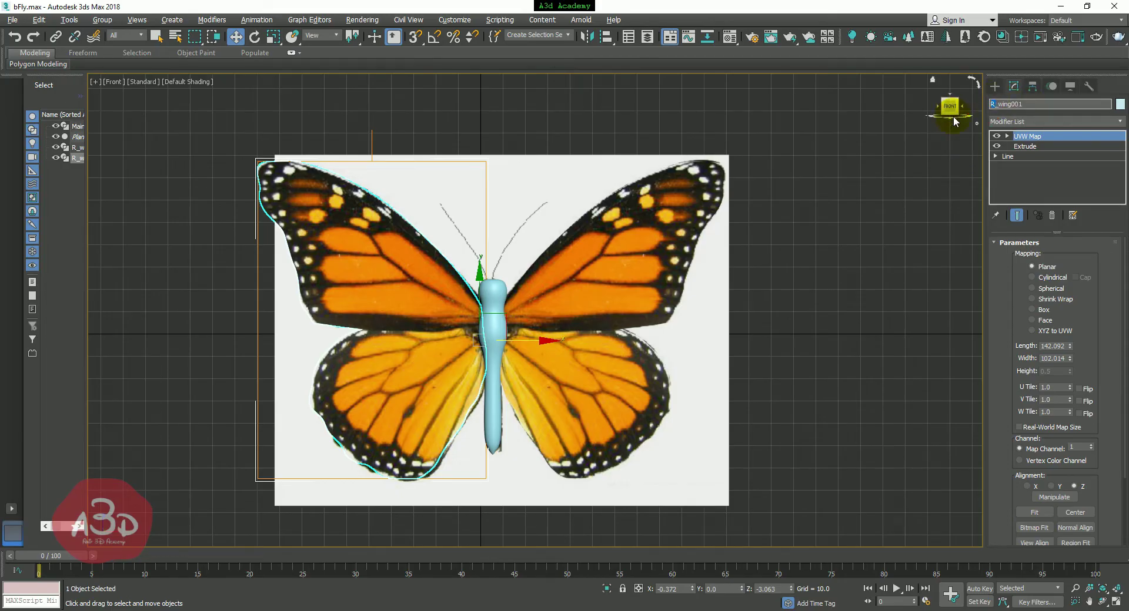
text(L)
click(810, 301)
Center the Main body's pivot on the object using Affect Pivot Only, then turn it off
click(498, 286)
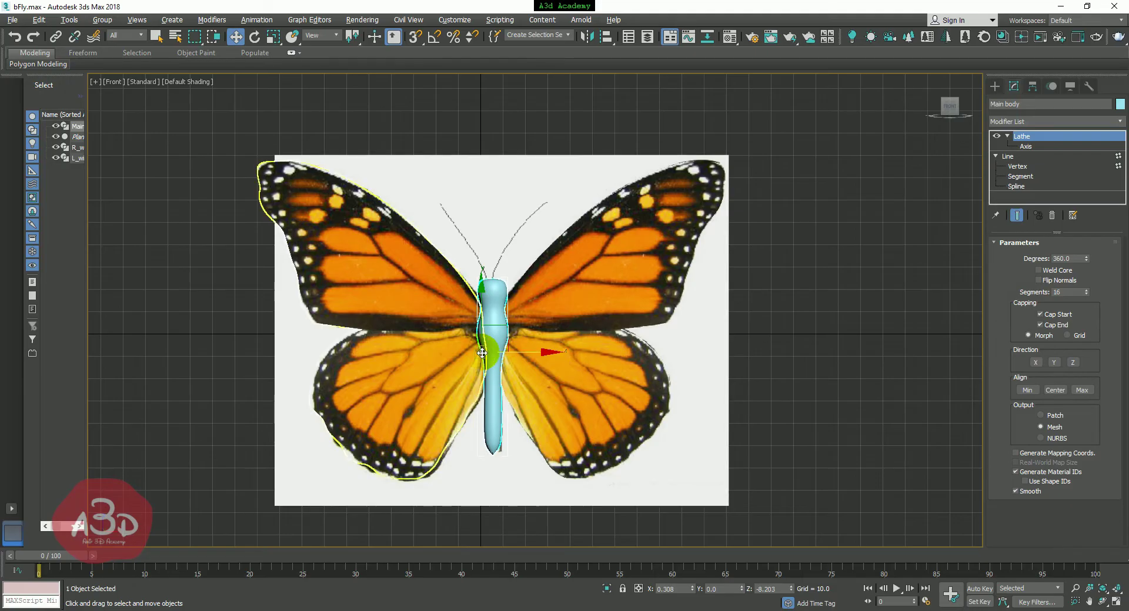
click(1031, 87)
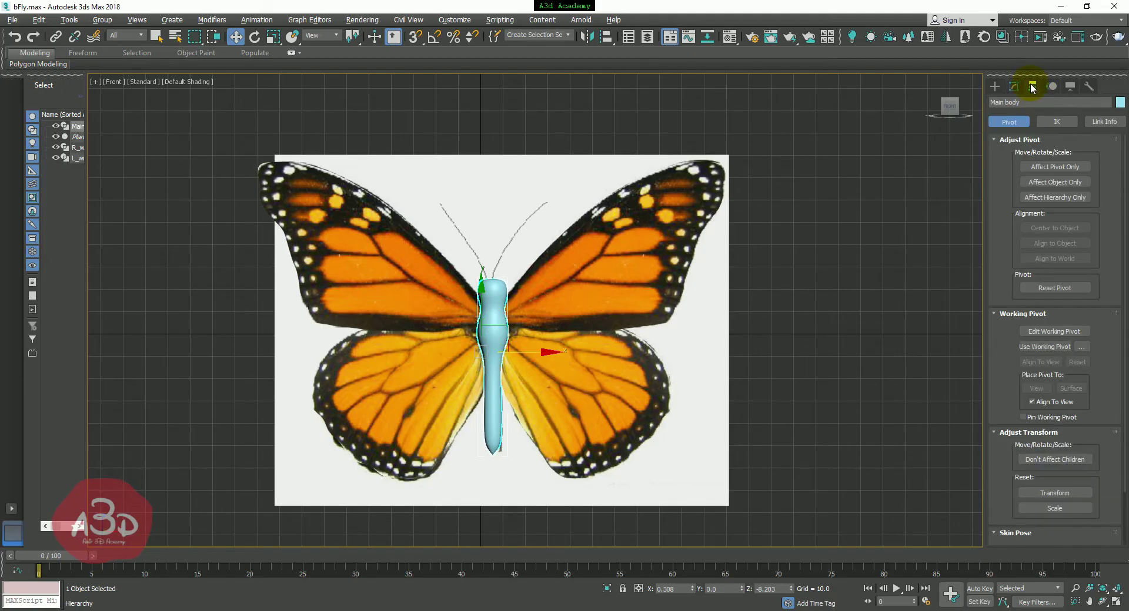
click(1051, 168)
click(1052, 228)
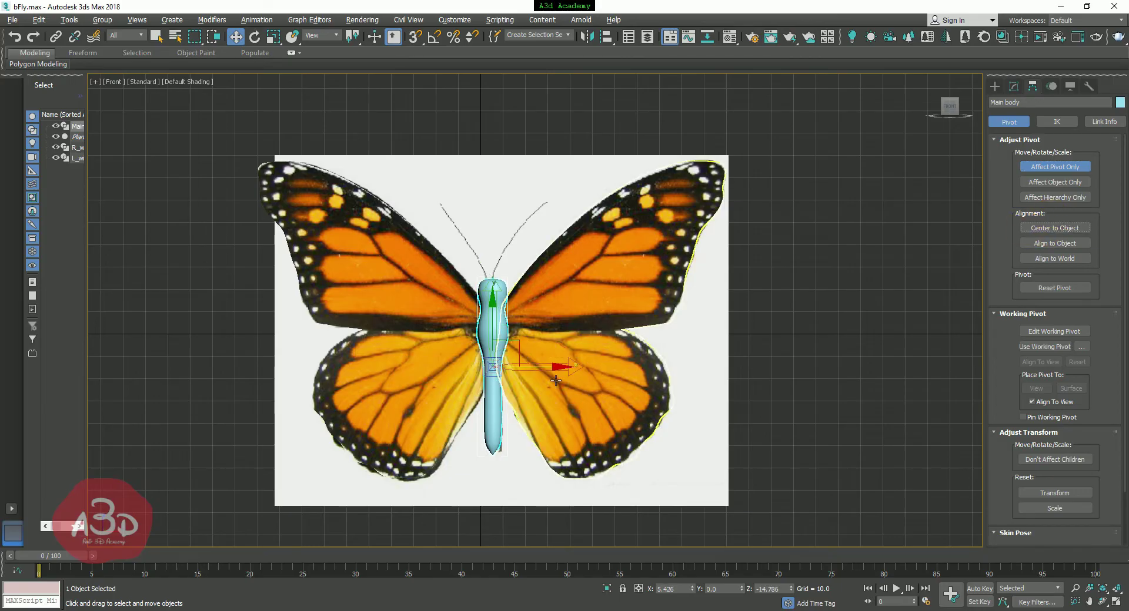
click(1056, 169)
click(1055, 228)
click(1061, 170)
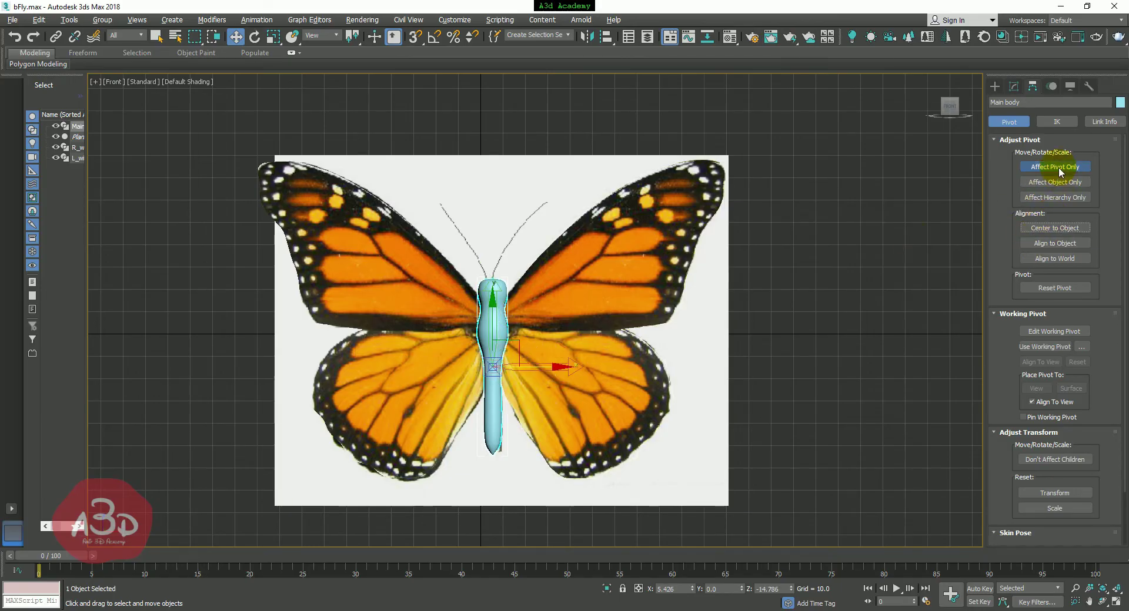
click(1056, 168)
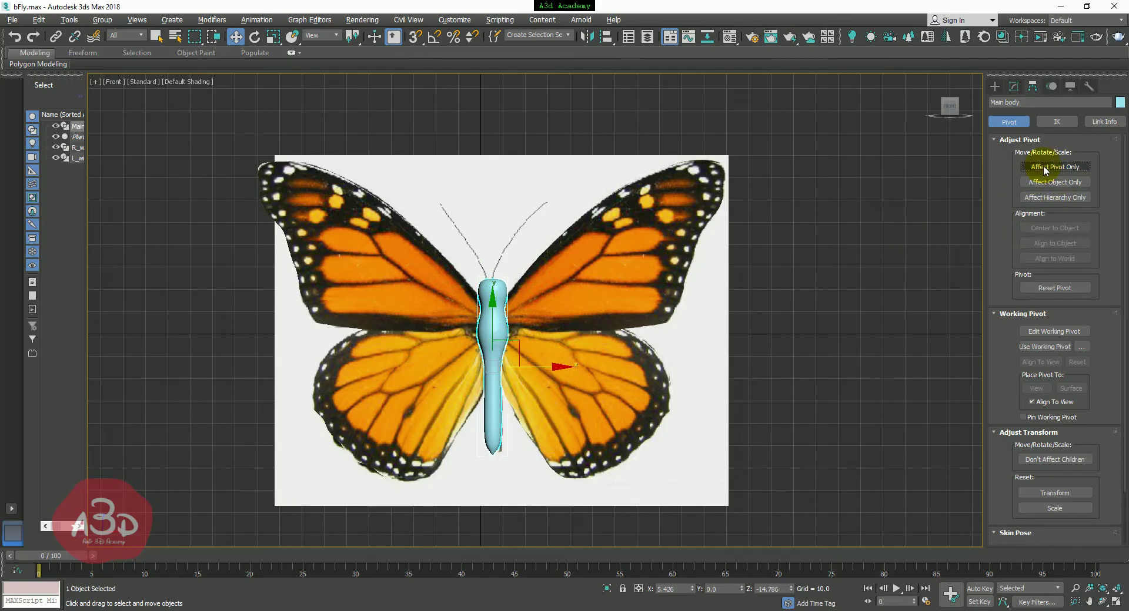
click(879, 247)
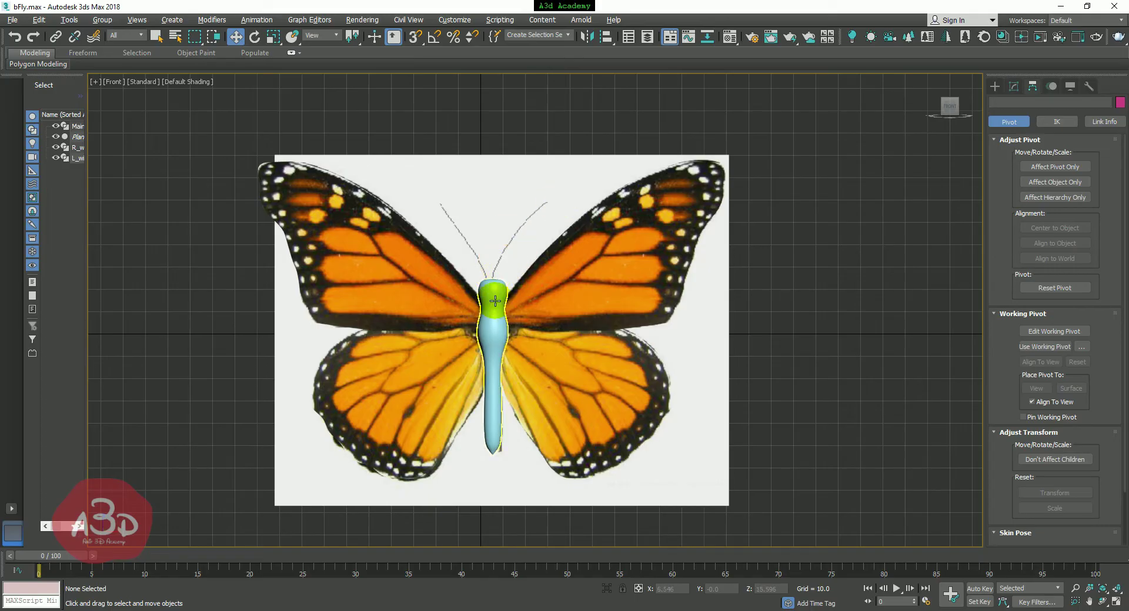
Zoom in on the head and draw a four-point Line001 from the head to the right antenna tip
click(995, 86)
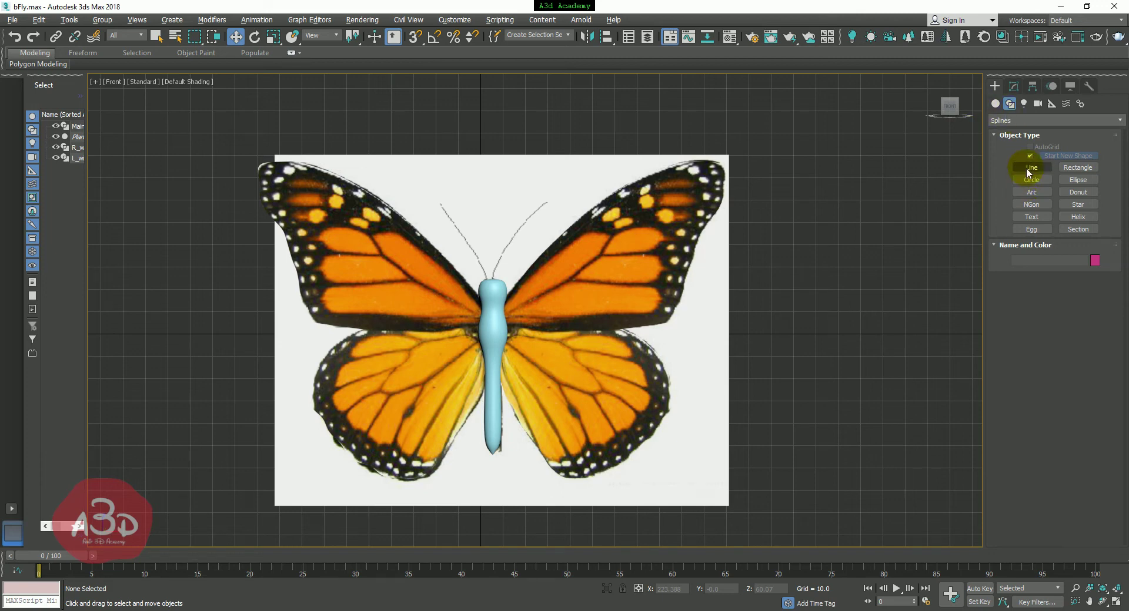
click(1032, 168)
scroll(493, 376, up, 6)
middle_drag(493, 407, 539, 474)
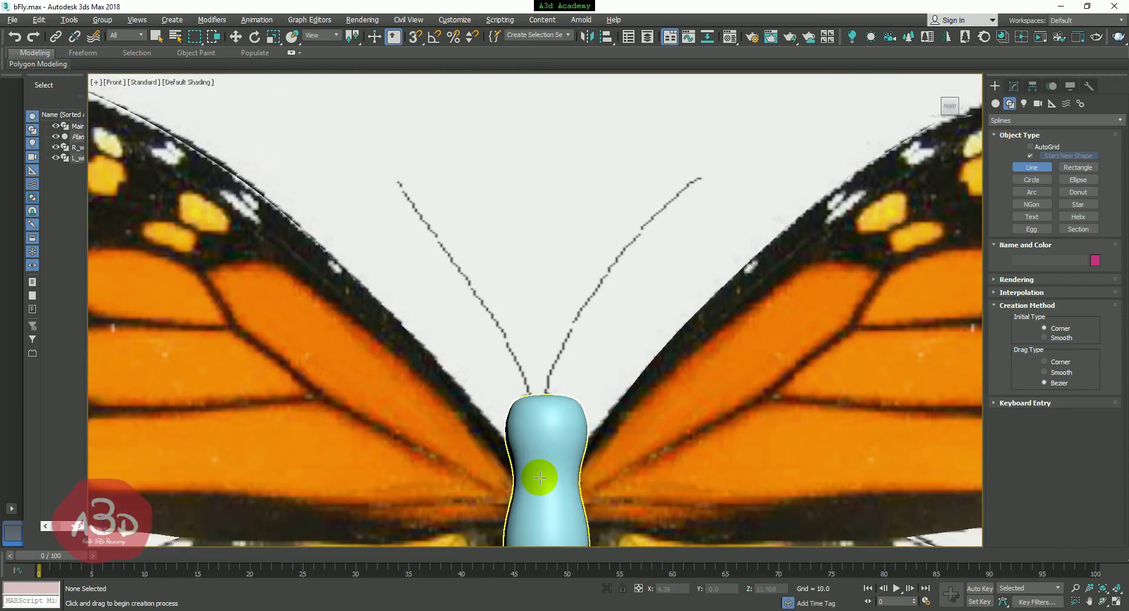
click(553, 394)
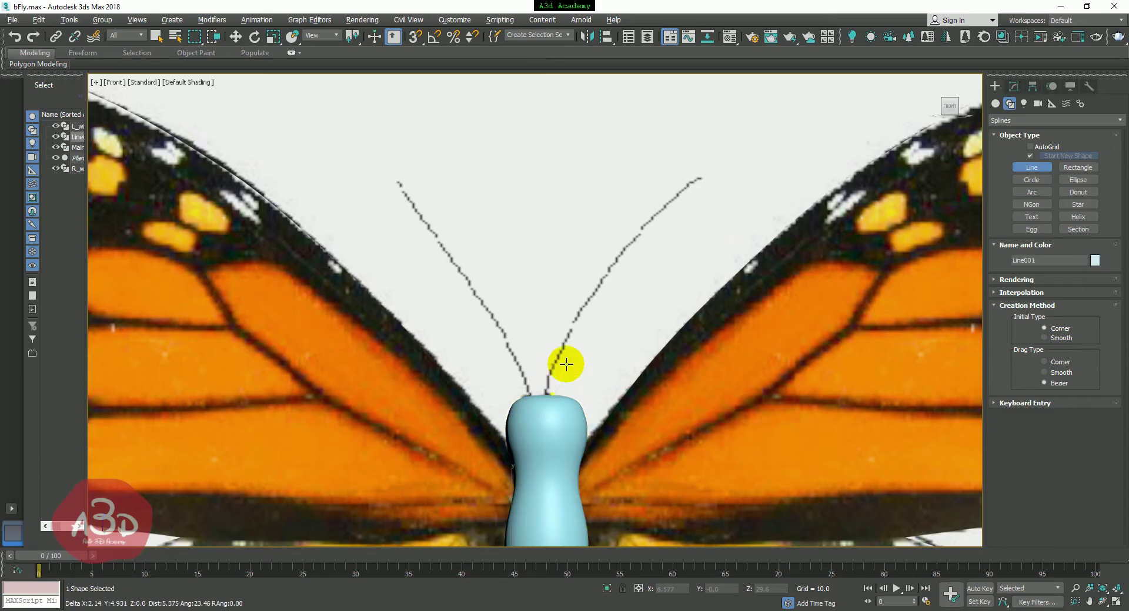
click(570, 345)
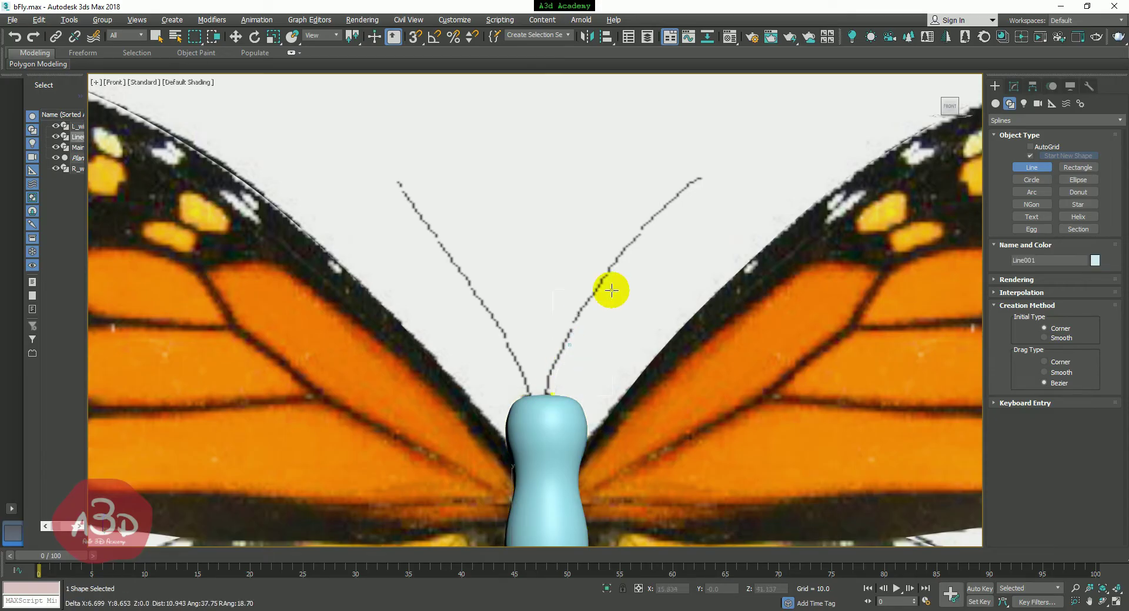
click(628, 258)
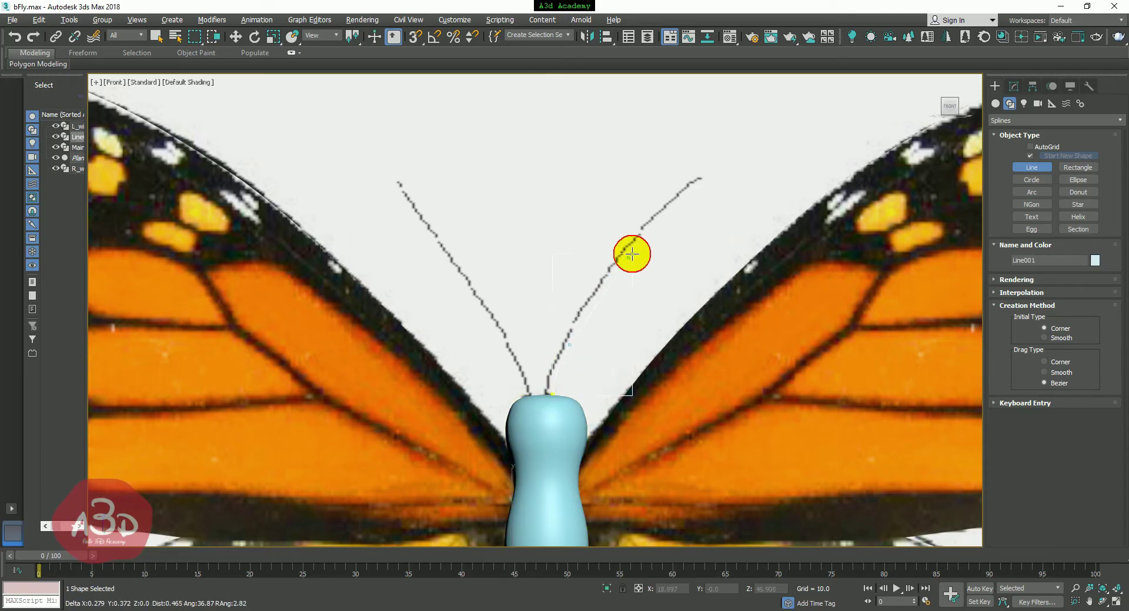
click(694, 198)
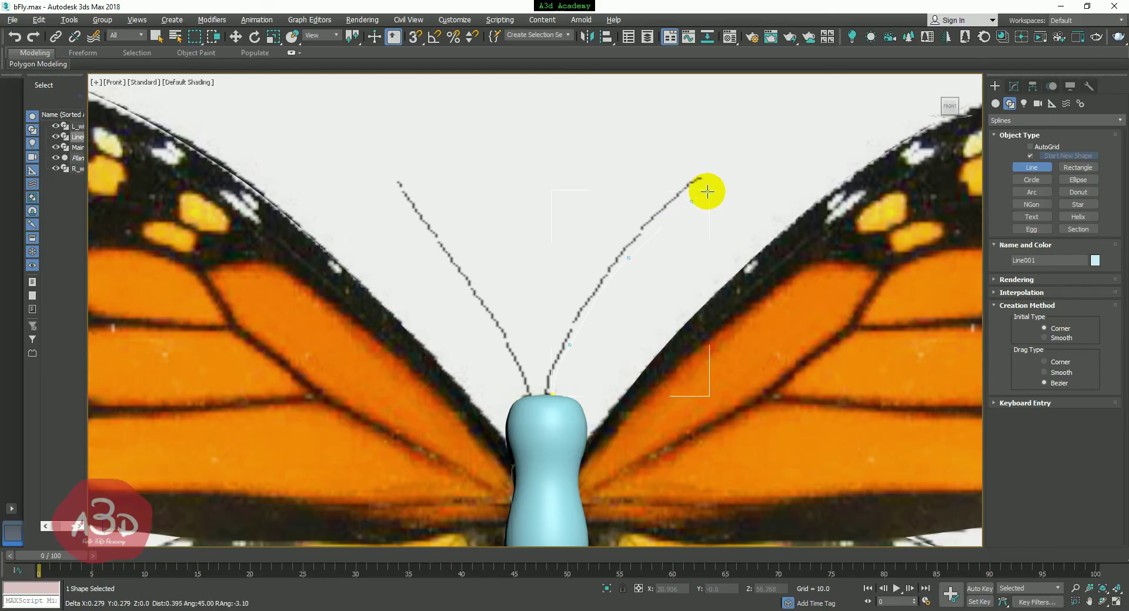
right_click(700, 237)
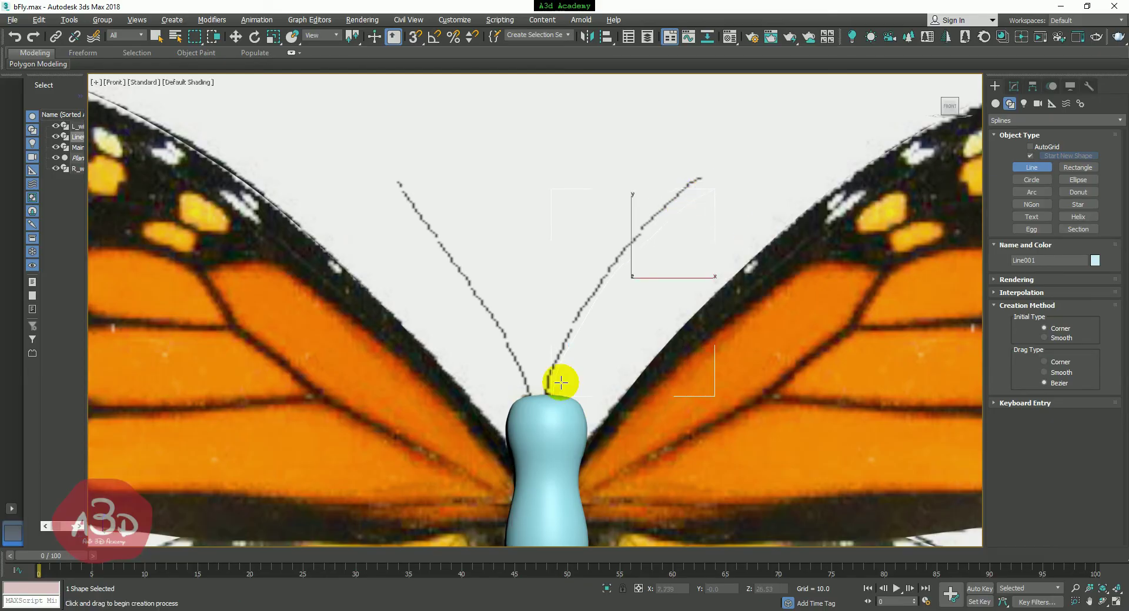
click(1013, 87)
Make Line001 render in the viewport as a 0.5-thick tube
click(1017, 243)
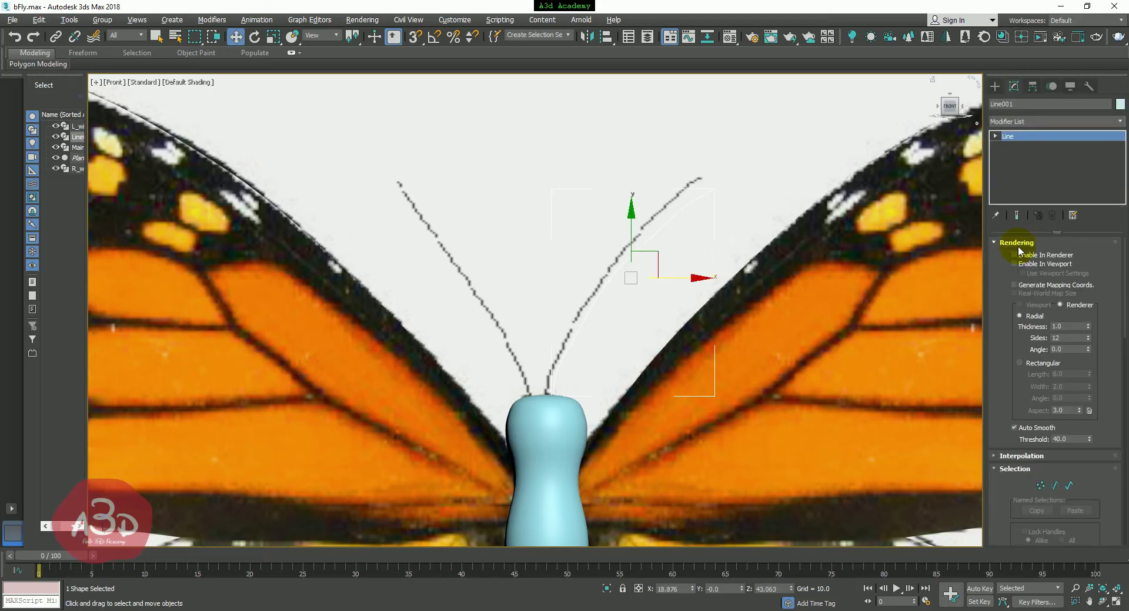
click(1016, 264)
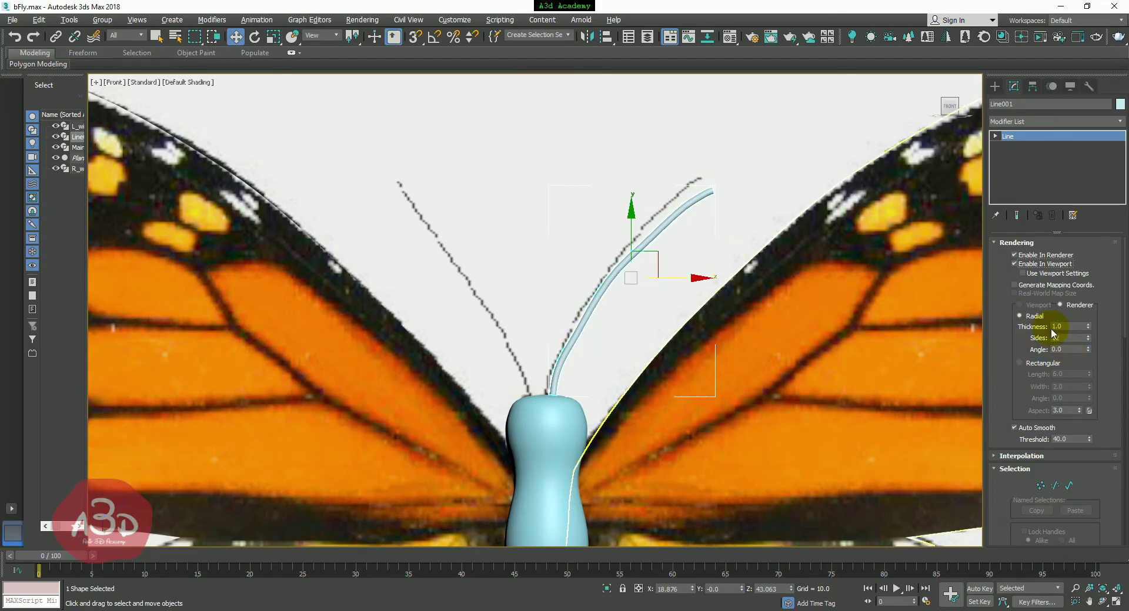
double_click(1073, 328)
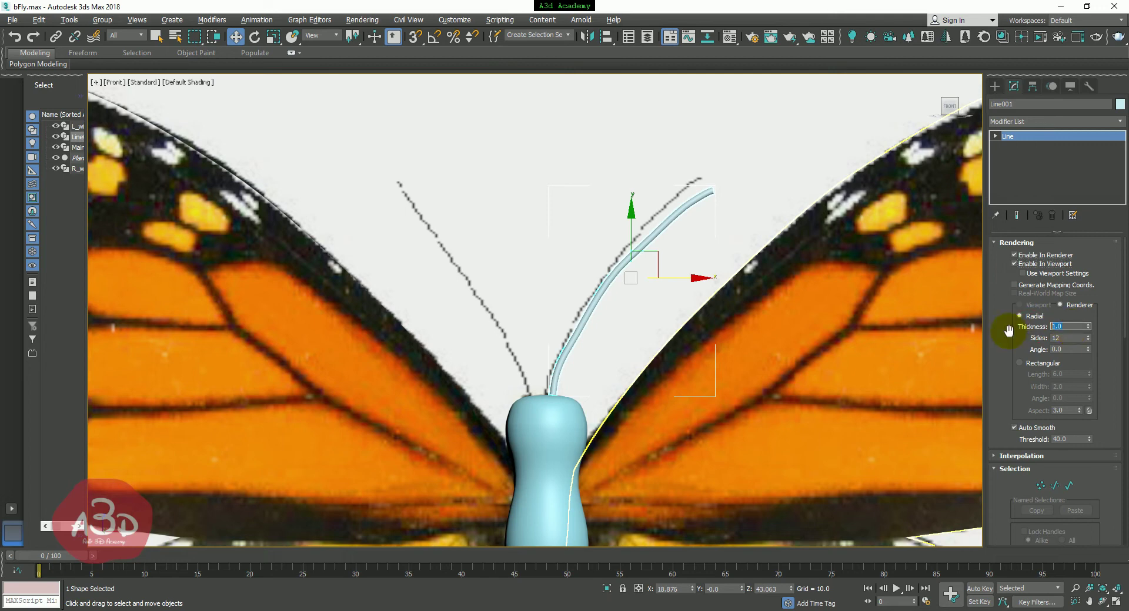
text(.5)
key(Return)
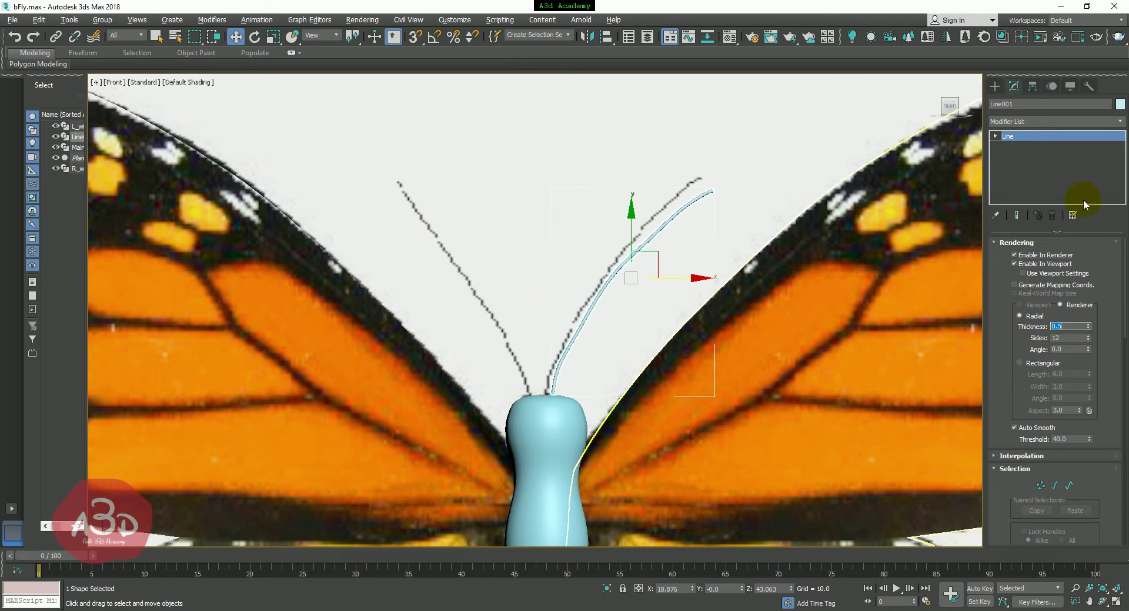
Move Line001's vertices onto the photo's right antenna, then reselect the whole spline
click(993, 137)
click(1019, 146)
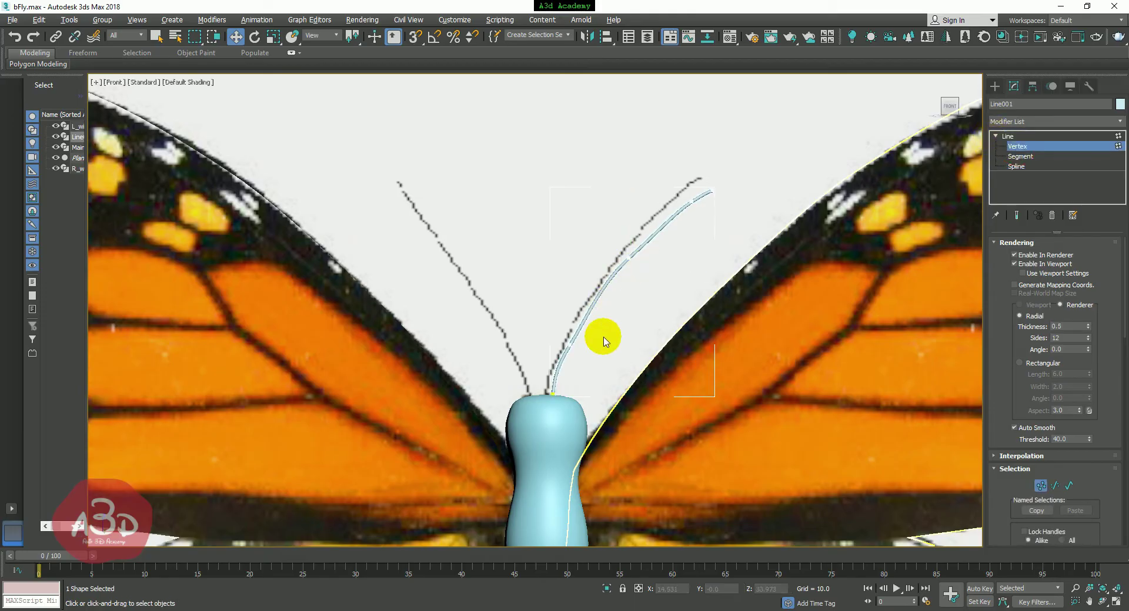
click(571, 338)
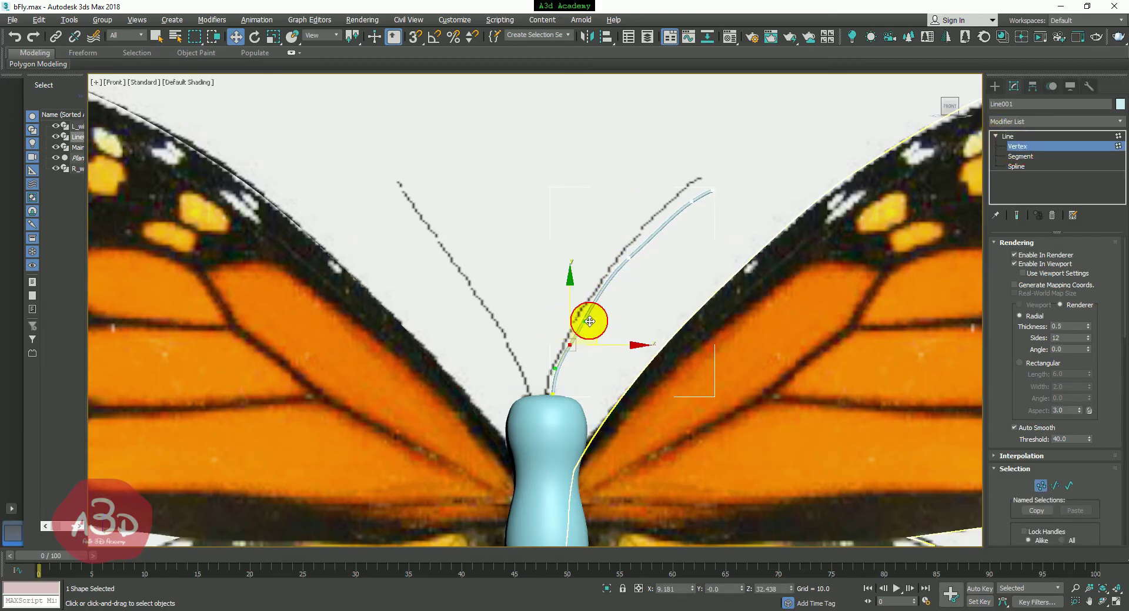
drag(592, 314, 629, 252)
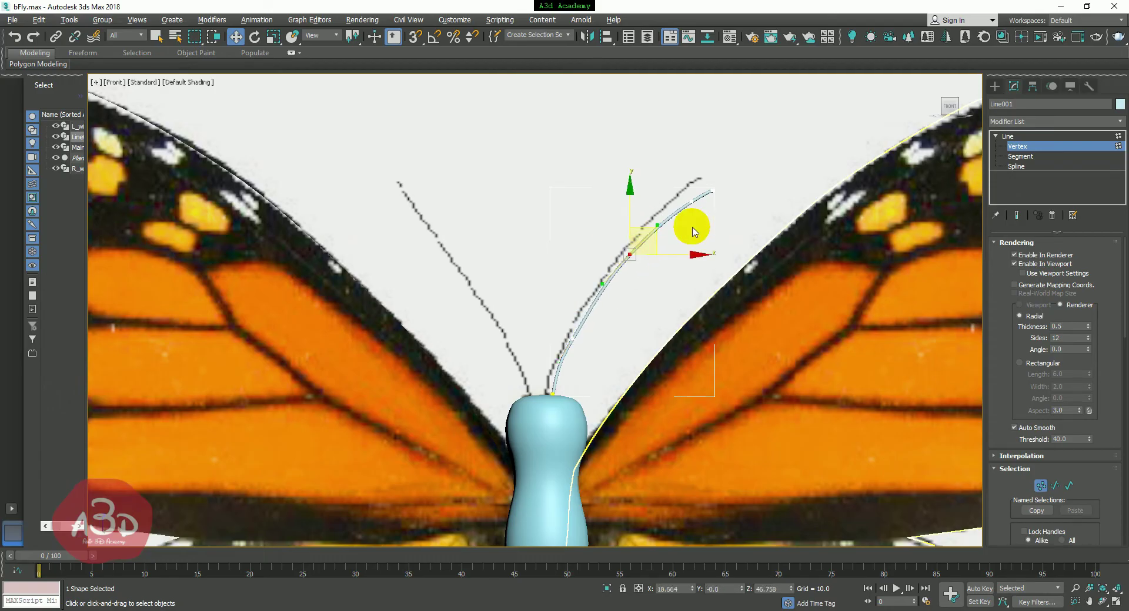
click(690, 199)
drag(689, 199, 743, 202)
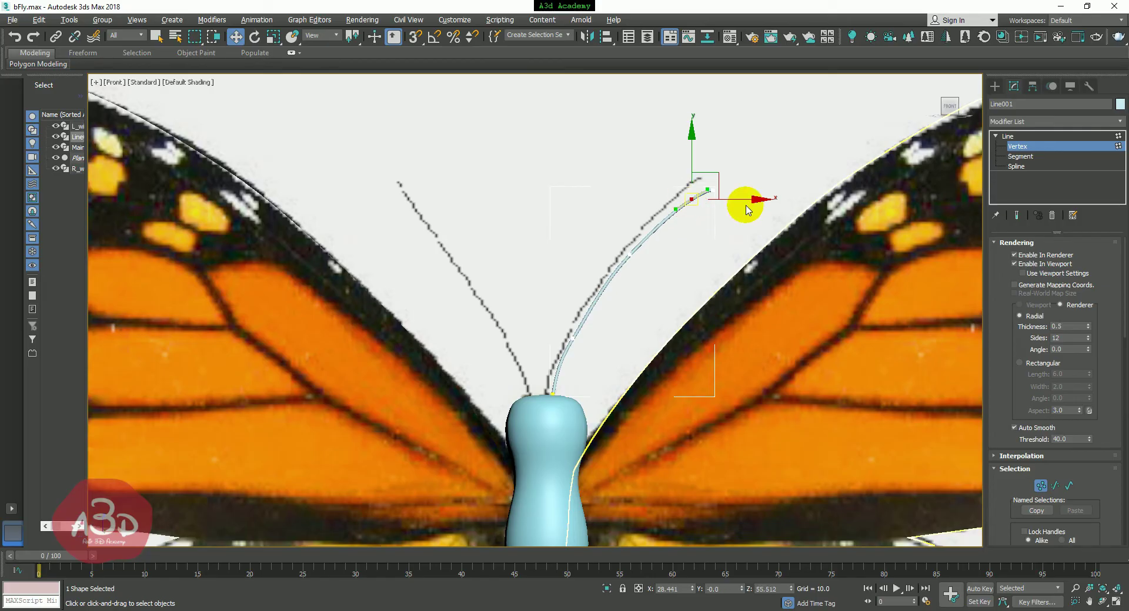
click(1015, 140)
click(701, 234)
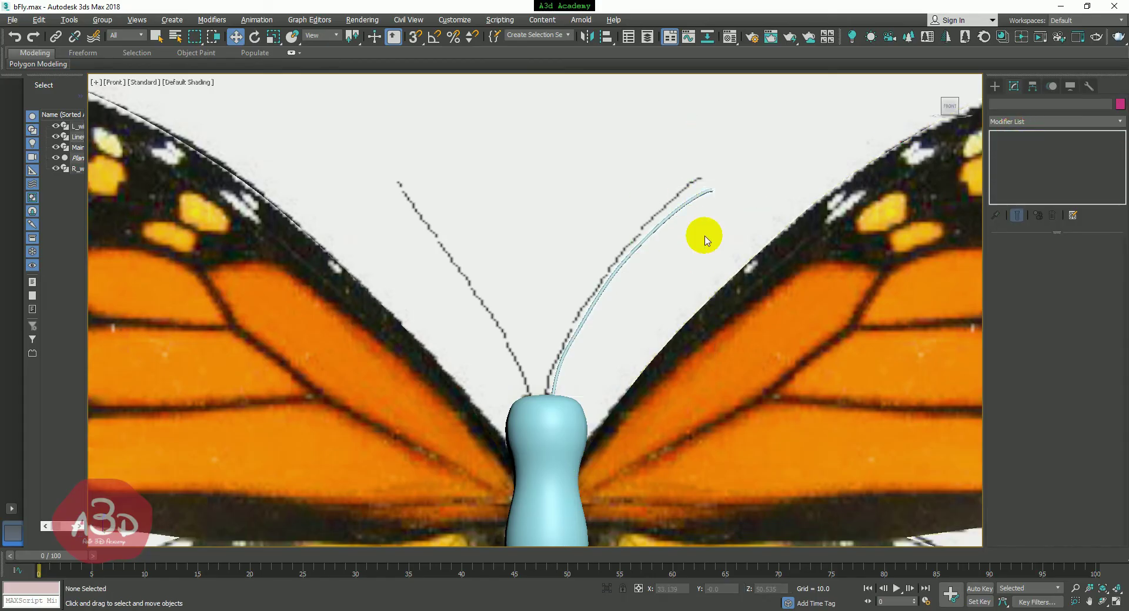
click(668, 218)
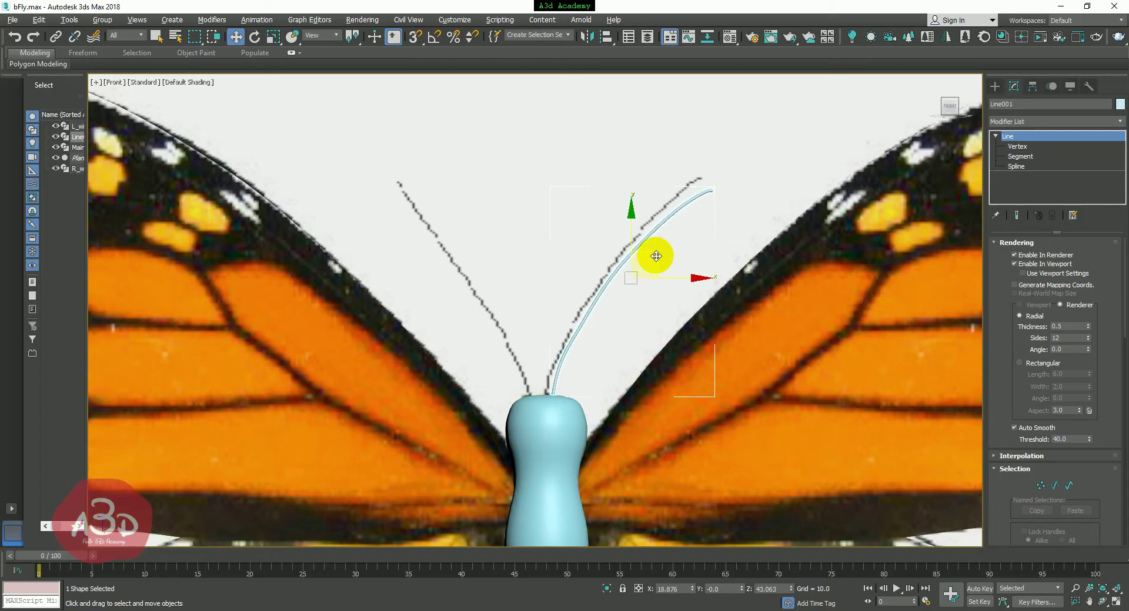
Move the right antenna's pivot down to its base on the body, then start a Mirror
click(1032, 86)
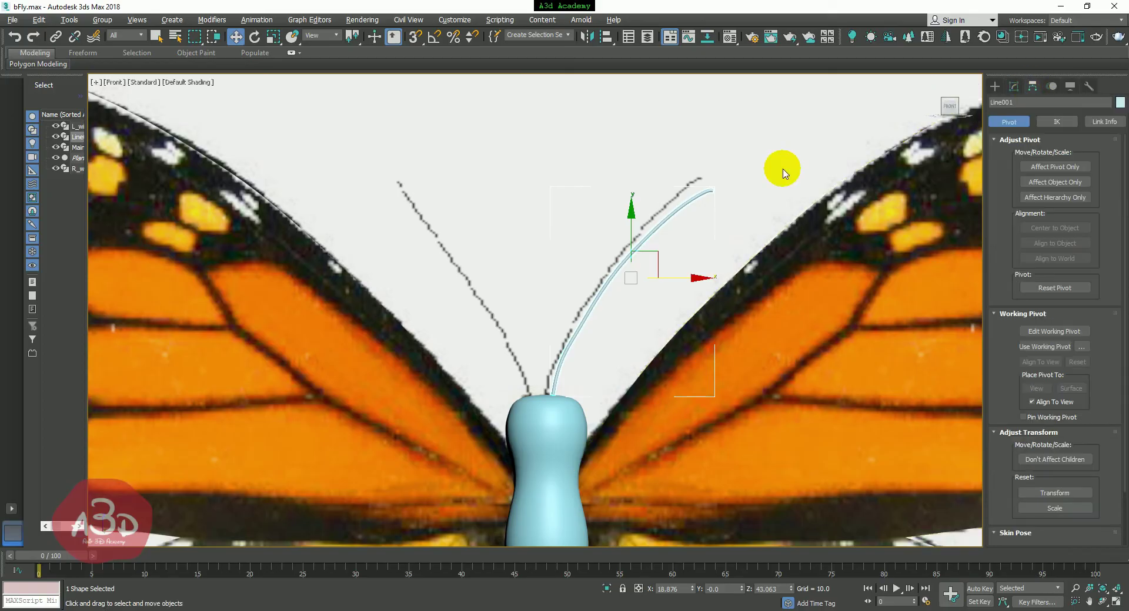
click(1058, 168)
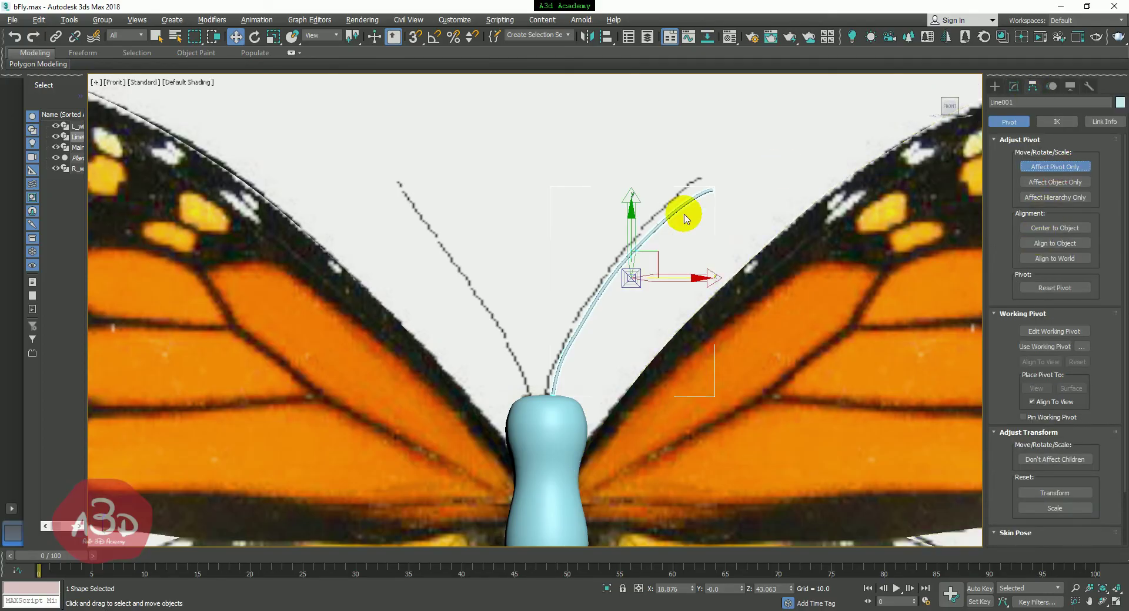
drag(654, 256, 574, 373)
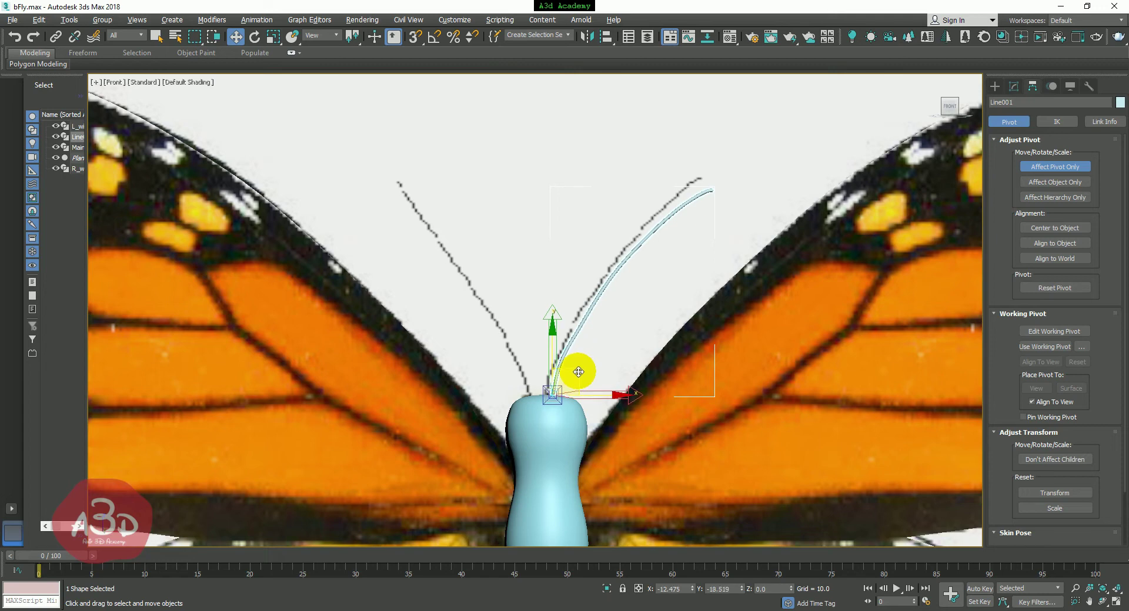
click(1045, 168)
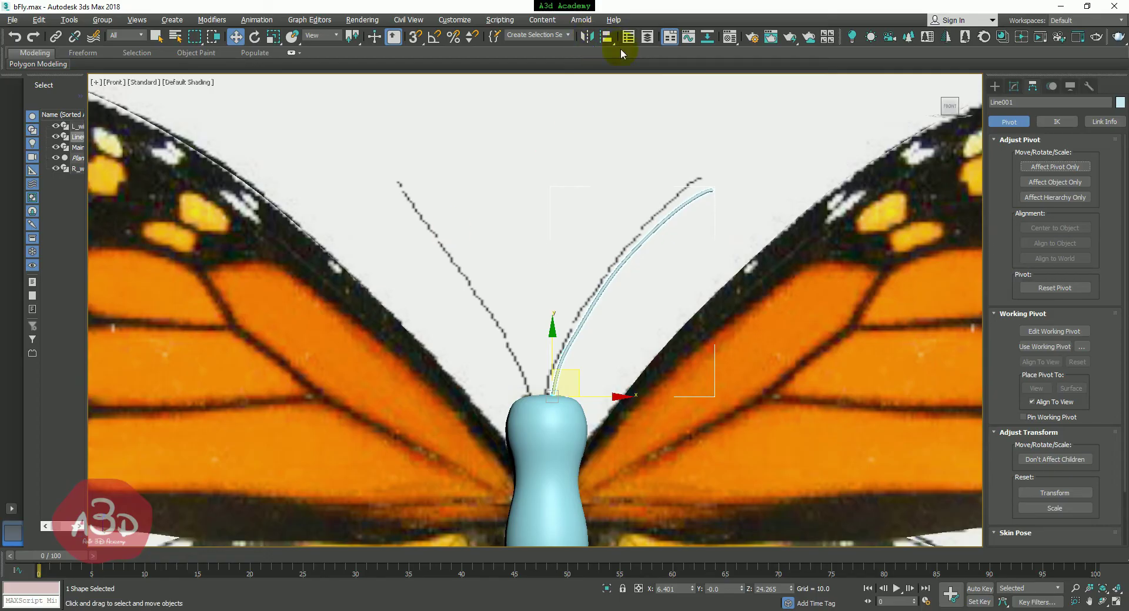
click(587, 37)
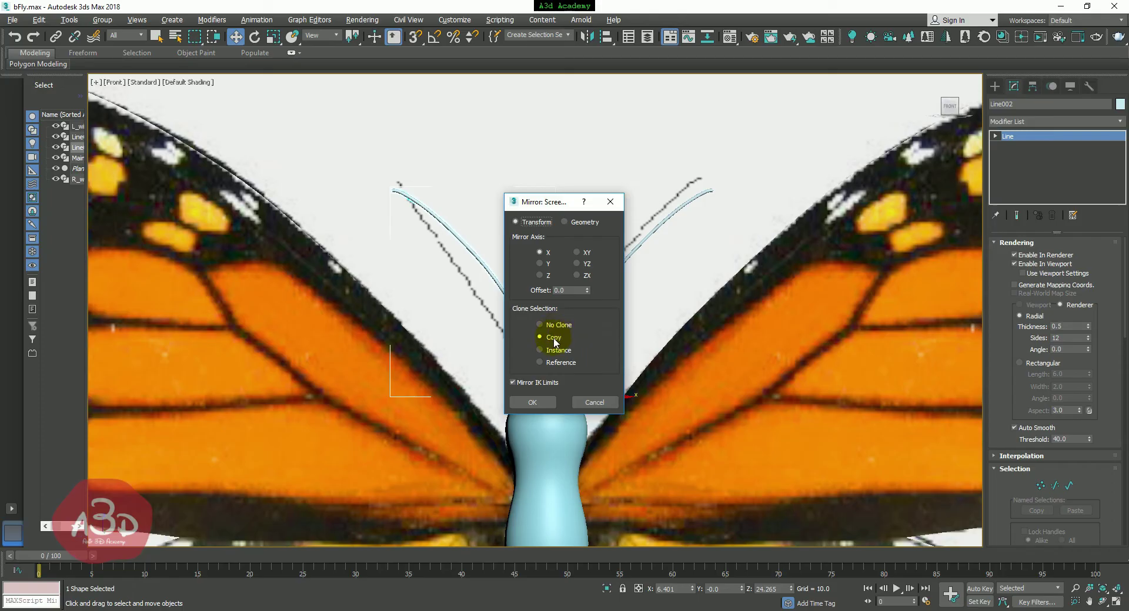
Place the mirrored Line002 over the left antenna and return to the four-viewport layout
click(533, 402)
drag(610, 399, 591, 399)
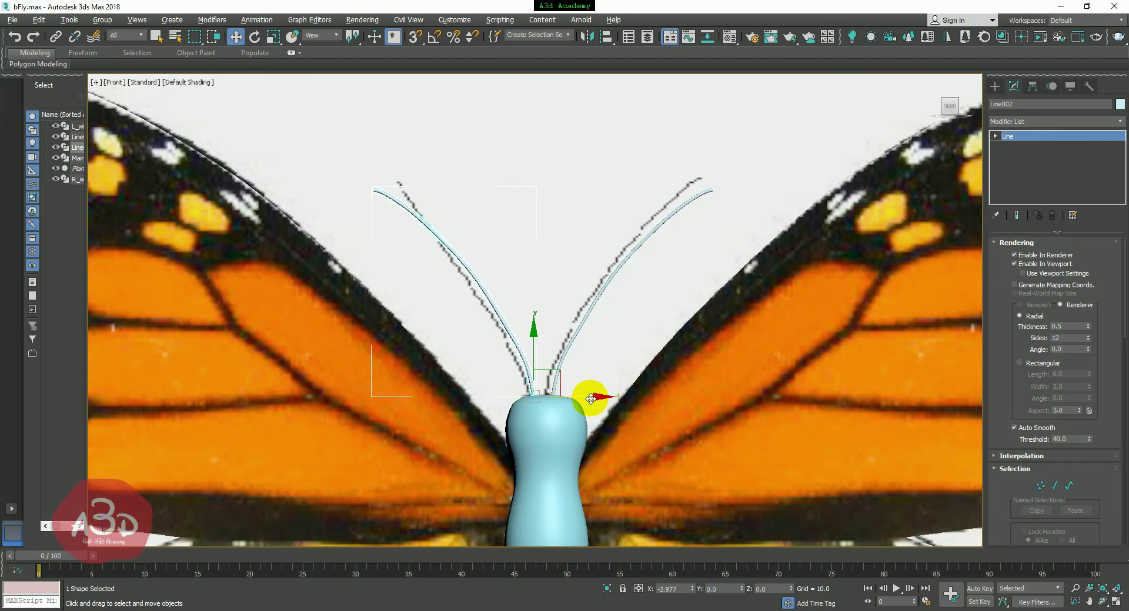
scroll(593, 396, down, 6)
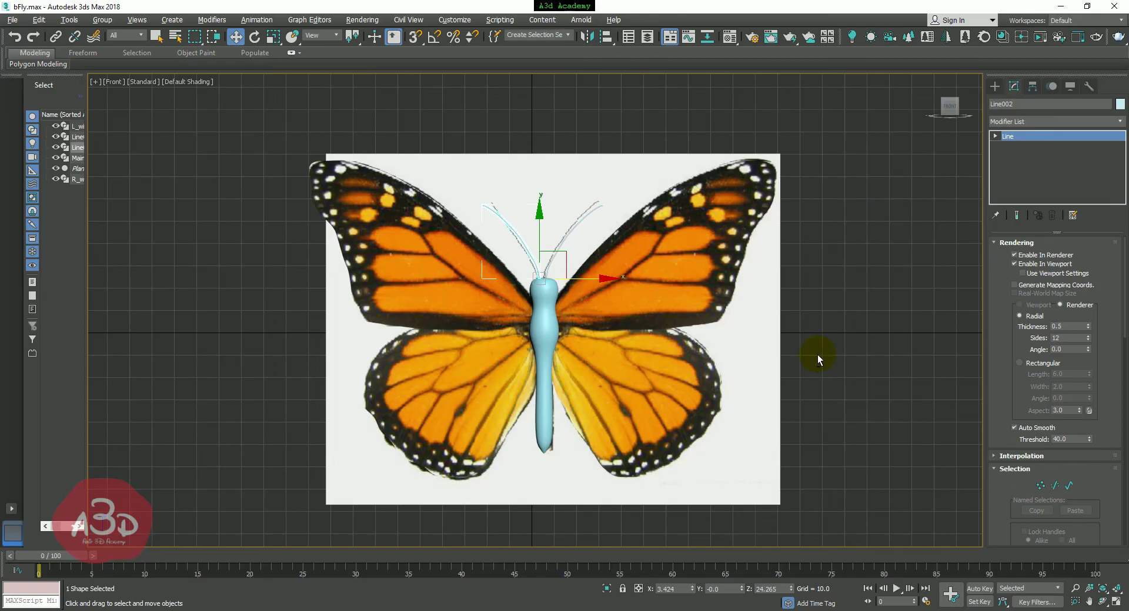
key(alt+w)
mouse_move(844, 436)
alt+middle_down()
mouse_move(791, 447)
mouse_move(899, 447)
mouse_move(859, 441)
alt+middle_up()
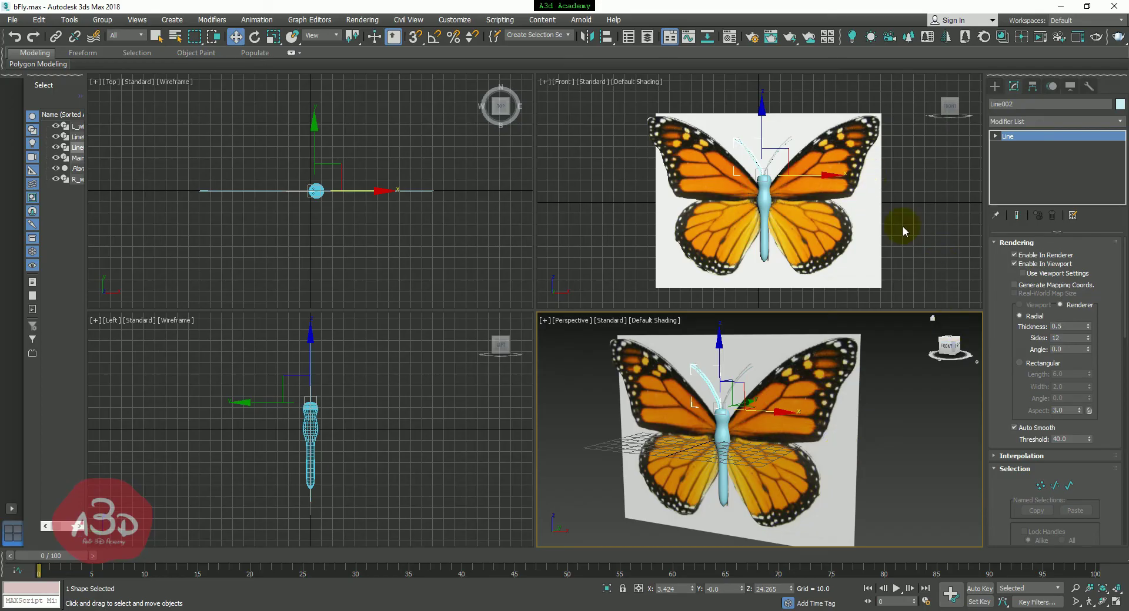
Hide frozen objects so the reference image plane disappears, clear the selection, and open the Material Editor
click(1070, 87)
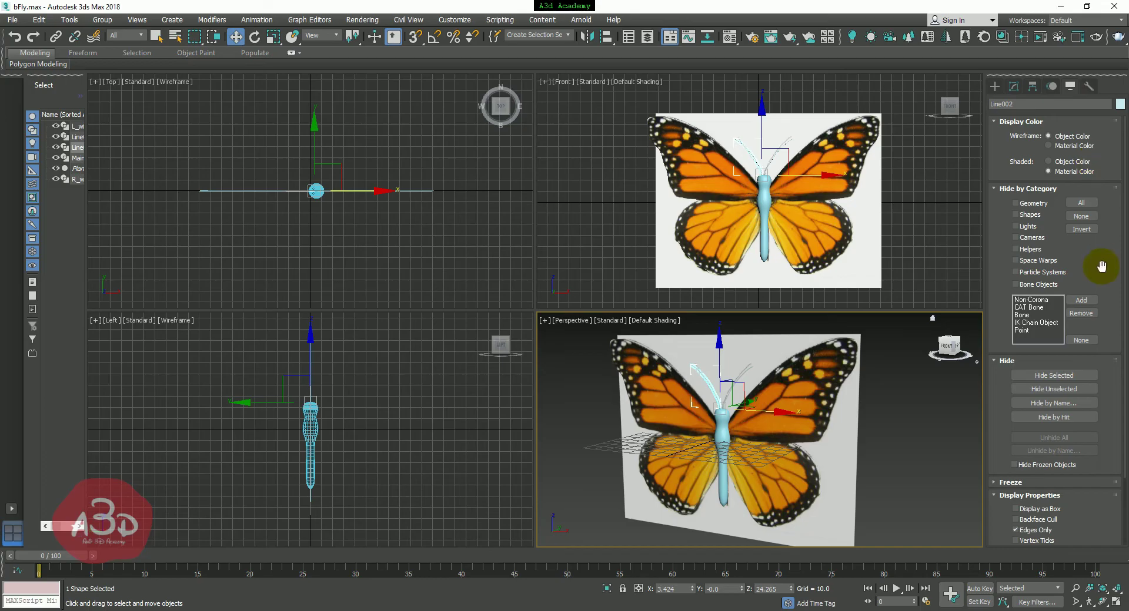
click(1015, 465)
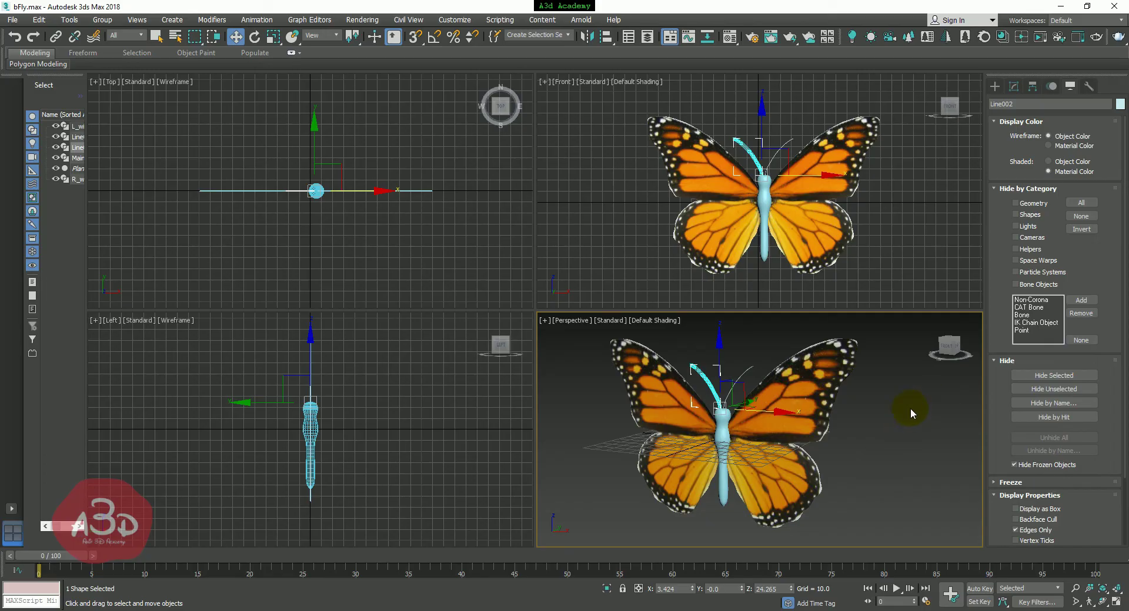
mouse_move(874, 457)
alt+middle_down()
mouse_move(947, 440)
mouse_move(881, 456)
mouse_move(904, 475)
mouse_move(889, 460)
mouse_move(912, 463)
mouse_move(865, 432)
mouse_move(883, 459)
mouse_move(873, 460)
alt+middle_up()
click(909, 460)
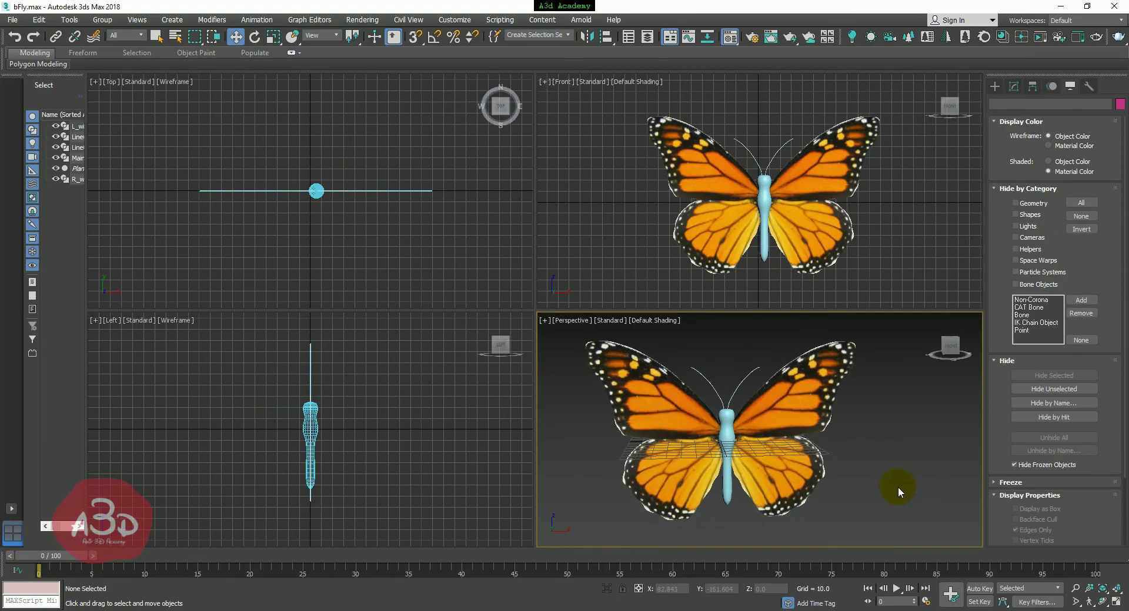
key(m)
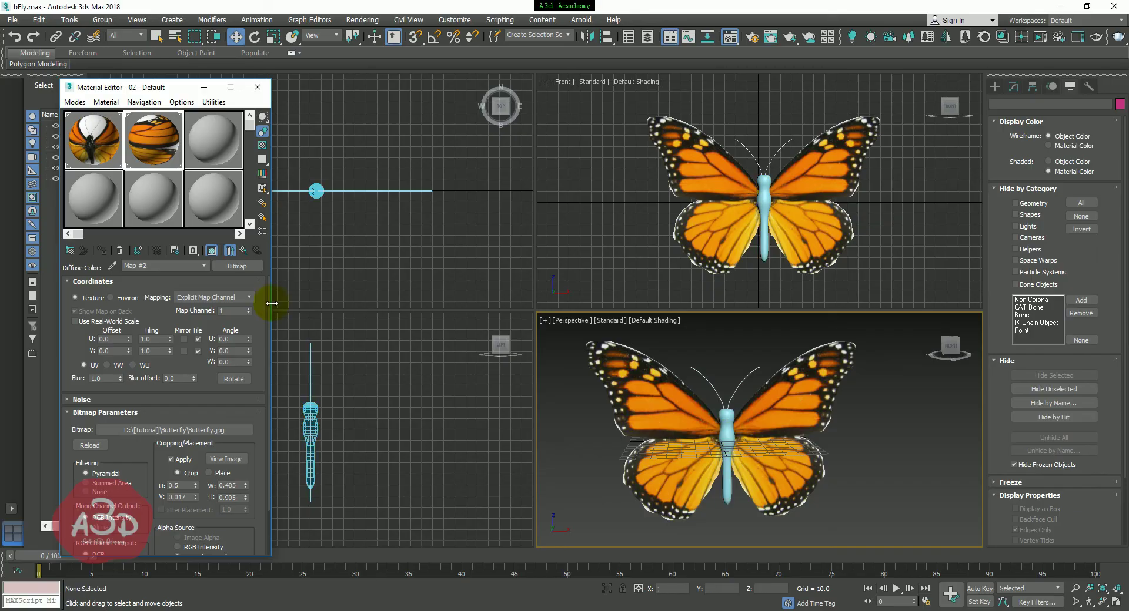
Pick the unused 07 - Default material slot and set its diffuse colour to near-black dark red
click(103, 191)
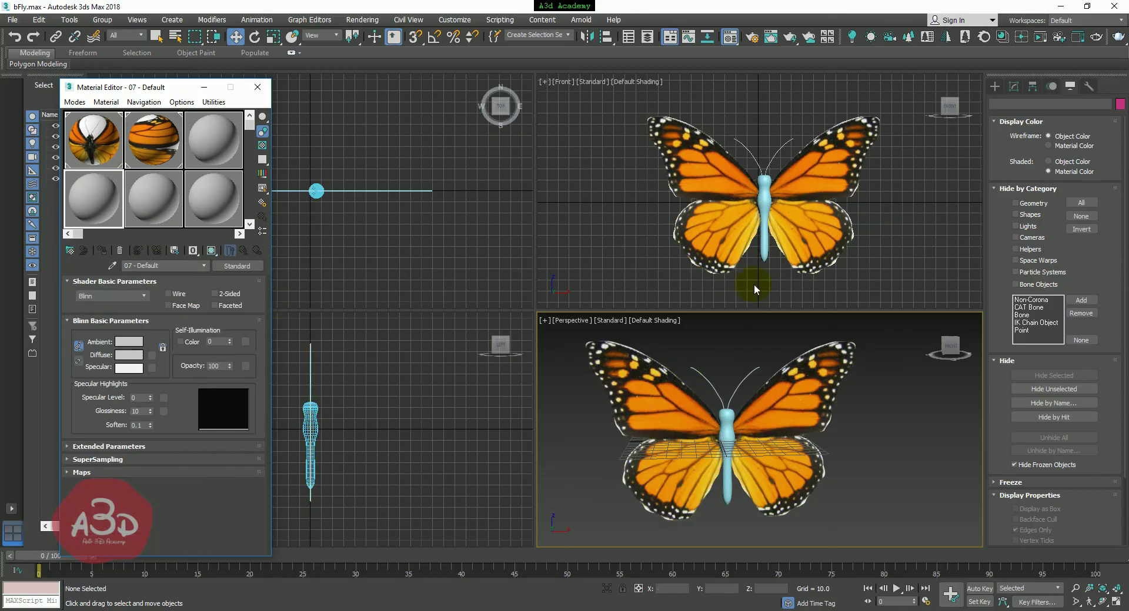
click(84, 198)
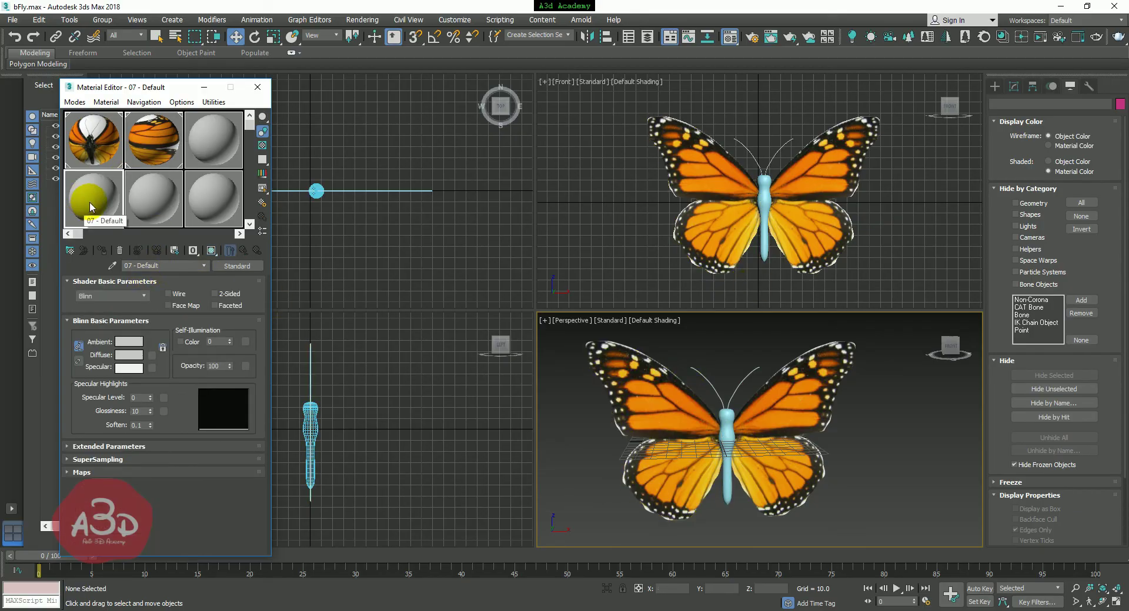
click(129, 354)
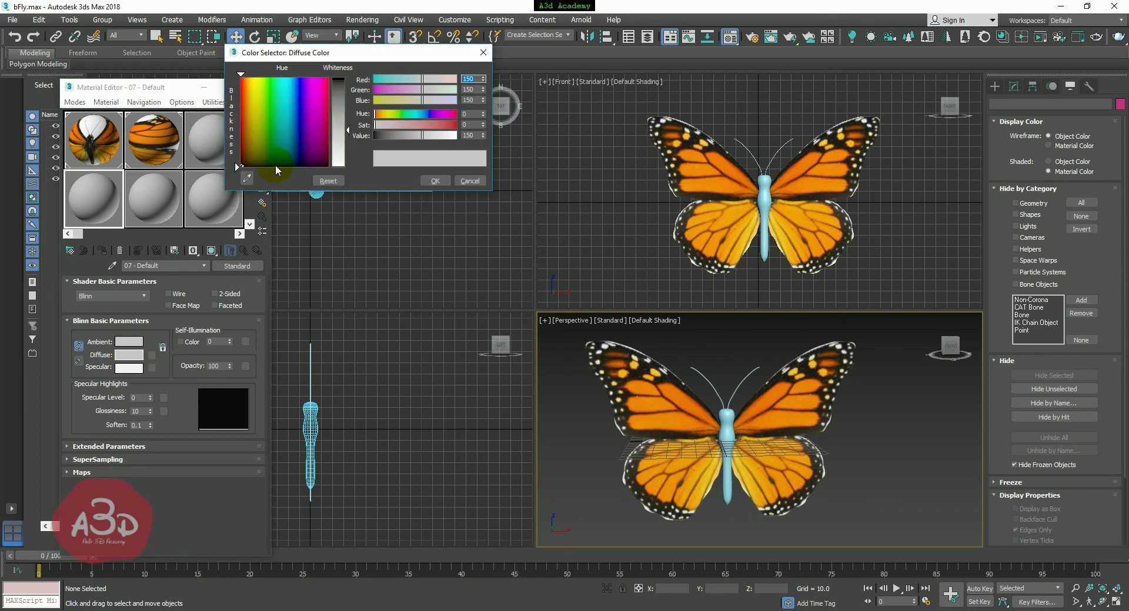
click(239, 164)
click(339, 79)
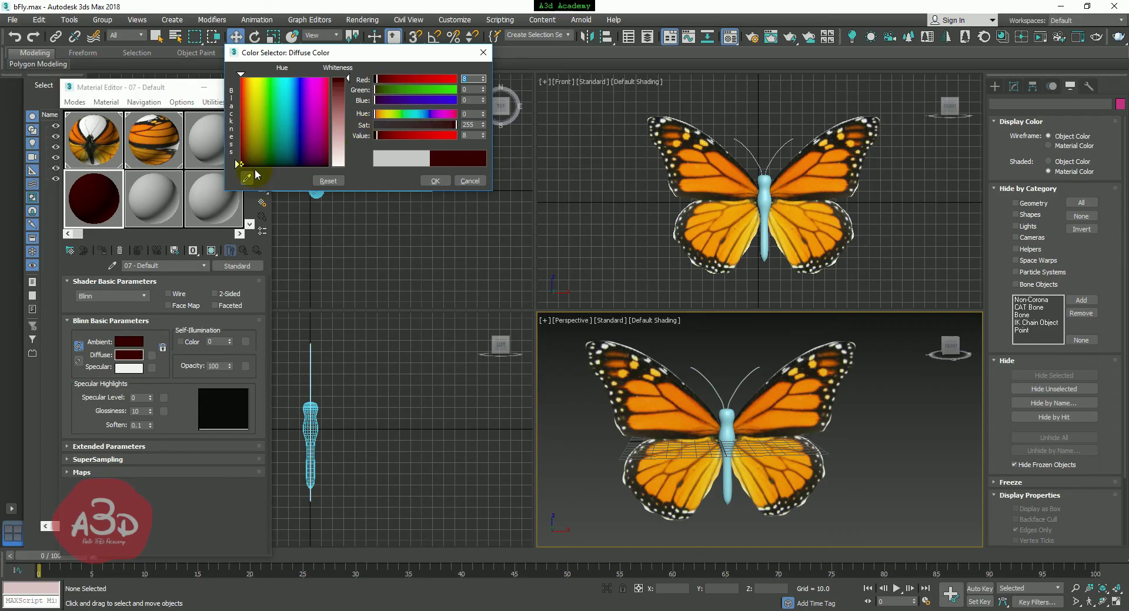
click(434, 181)
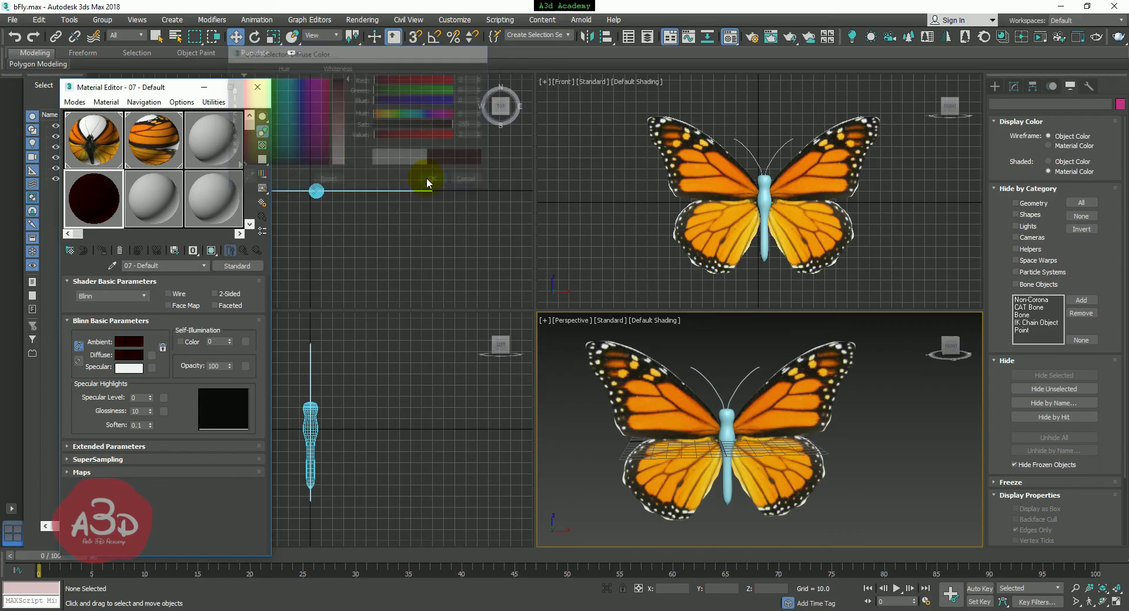
Assign the dark material to the main body and both antennae with specular level 47 and glossiness 37
click(764, 217)
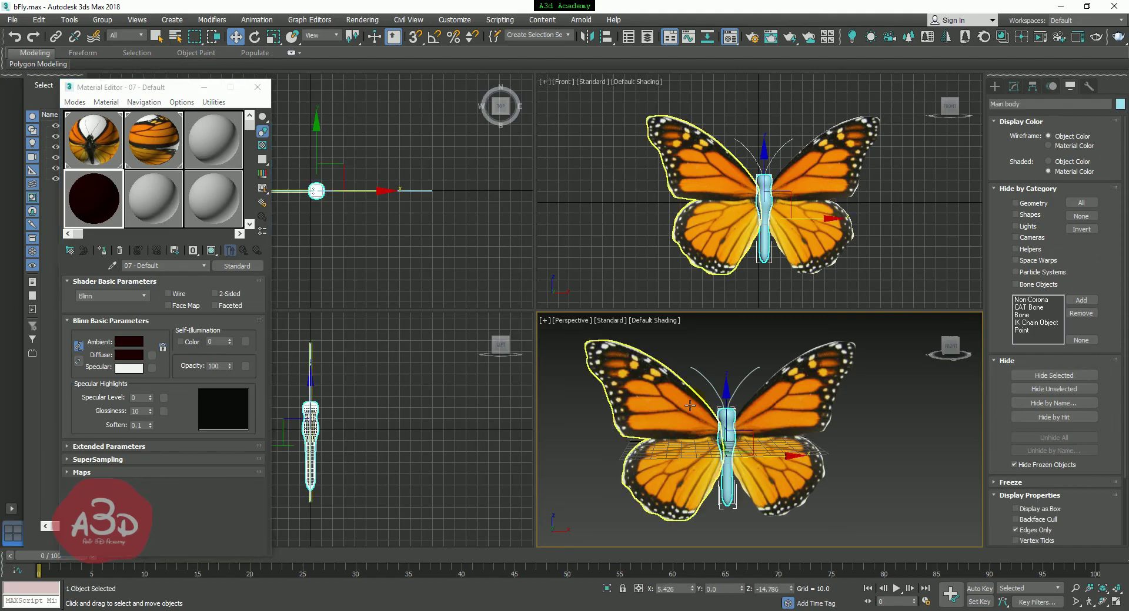
click(101, 251)
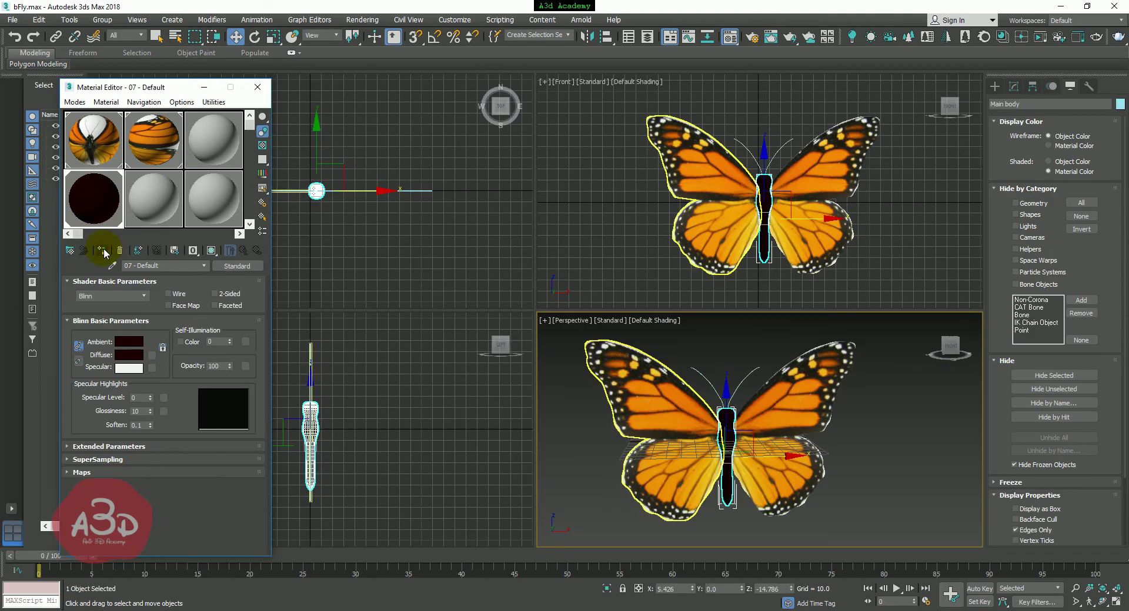
drag(685, 353, 764, 382)
click(102, 252)
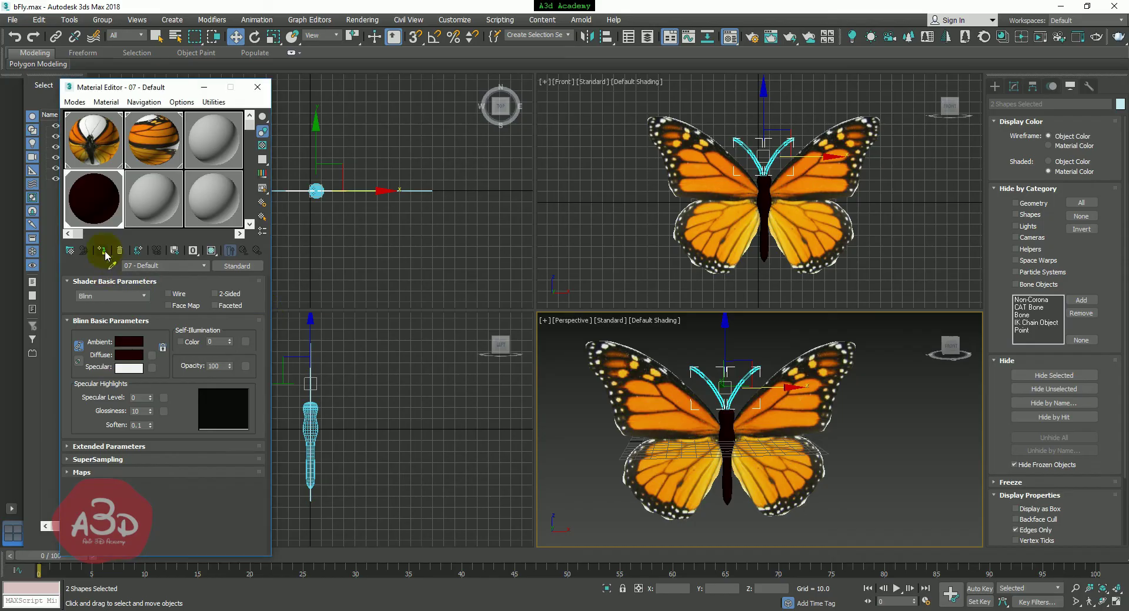
drag(155, 401, 151, 372)
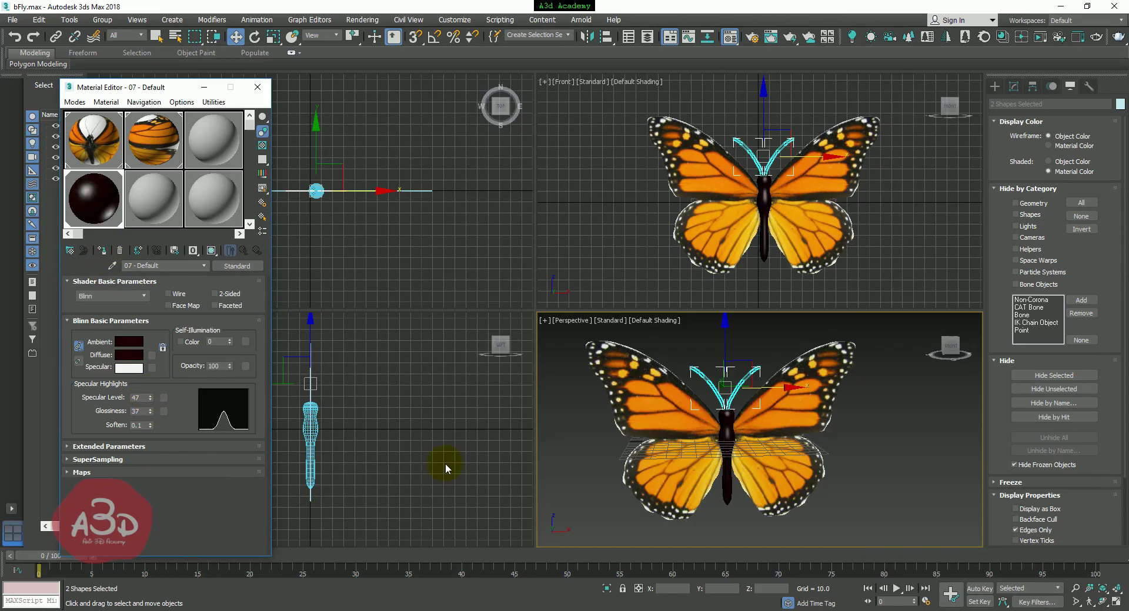
click(915, 497)
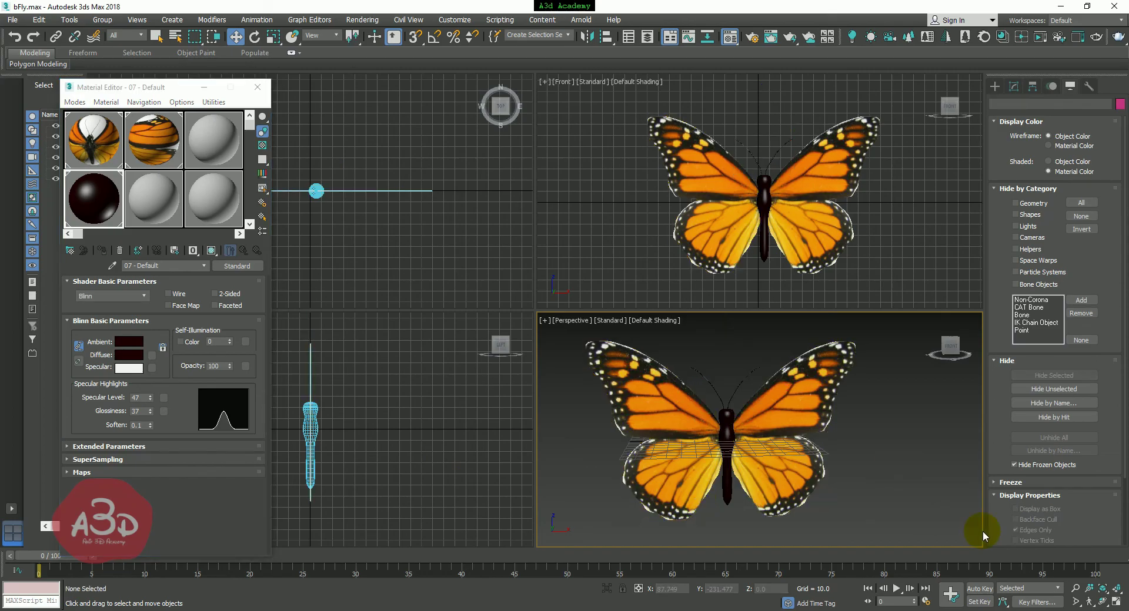
click(257, 87)
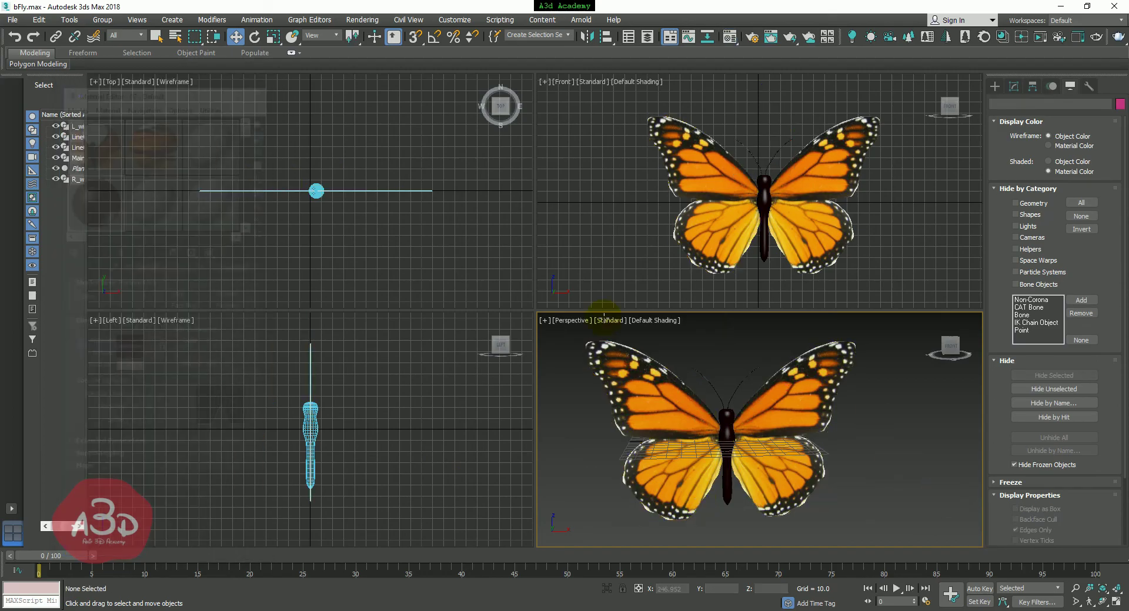
Centre and maximize the Perspective view, render a test image of the butterfly, then close it
middle_drag(863, 456, 896, 459)
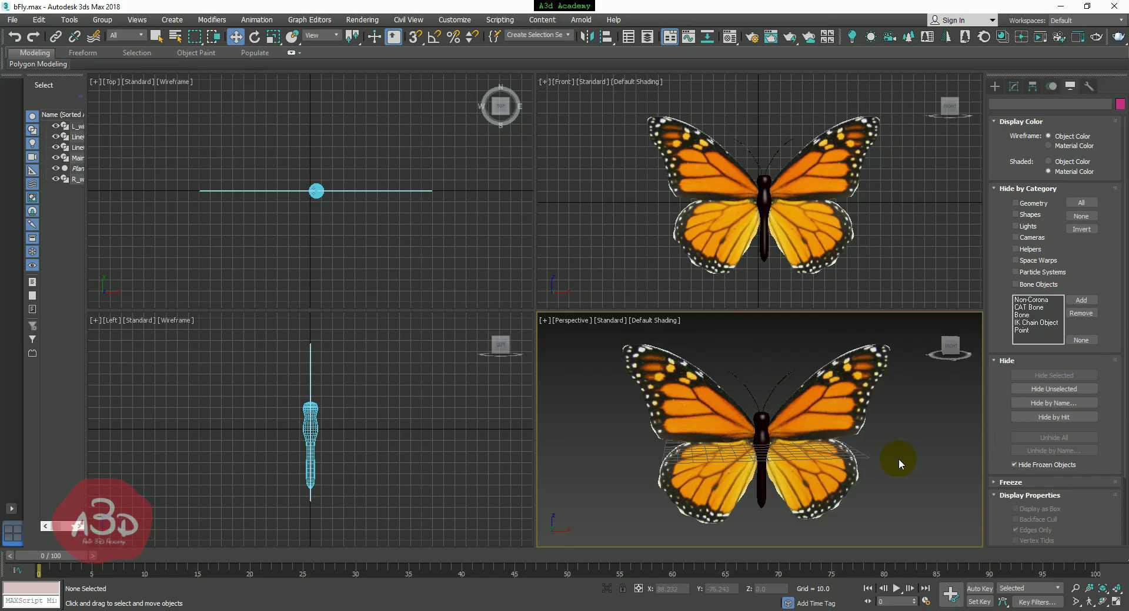
key(alt+w)
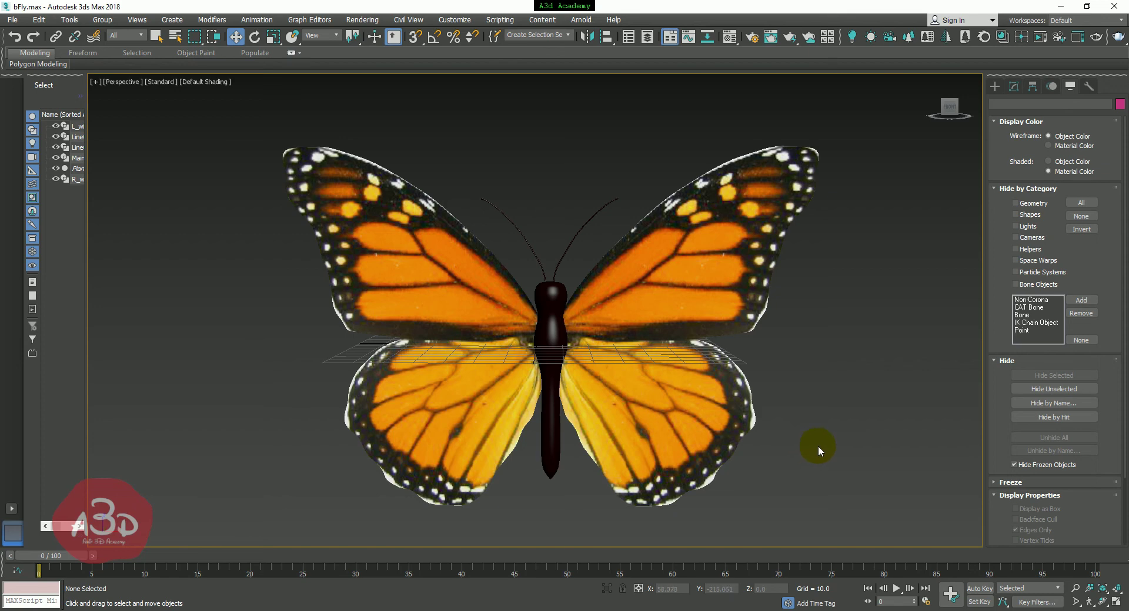
key(shift+q)
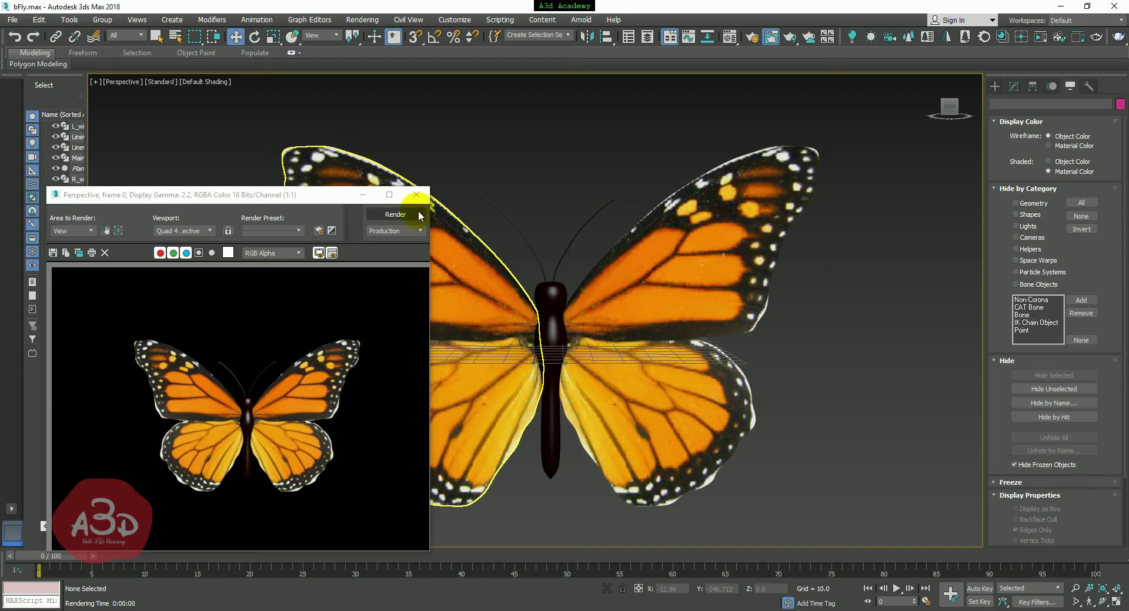
click(416, 194)
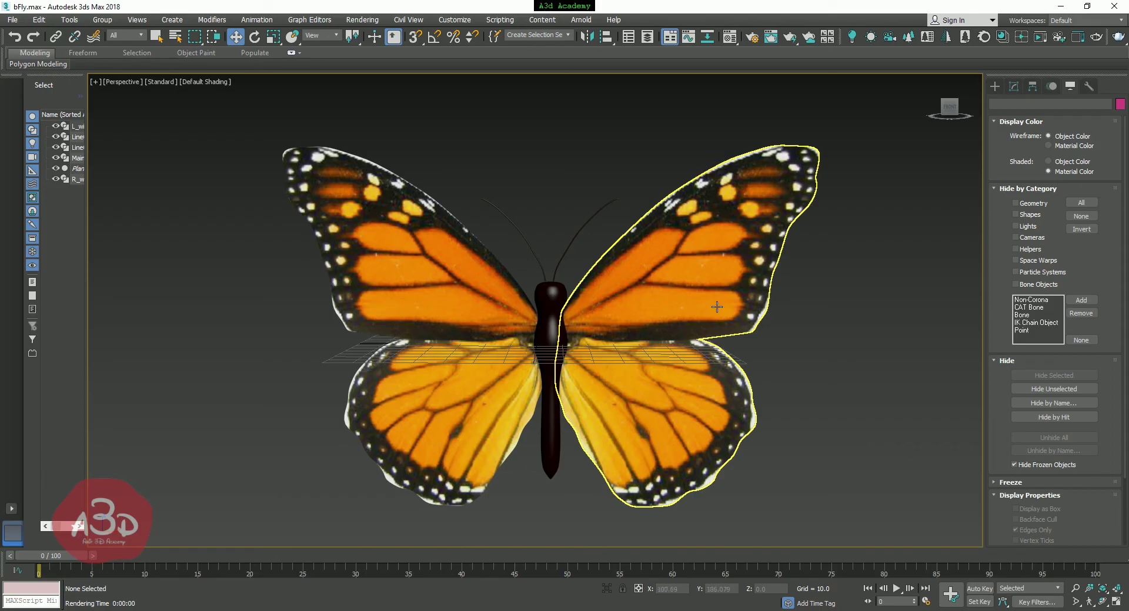
Refine the wing bitmap crop to U 0.5, V 0.024, W 0.475, H 0.888, then close the material windows
click(729, 37)
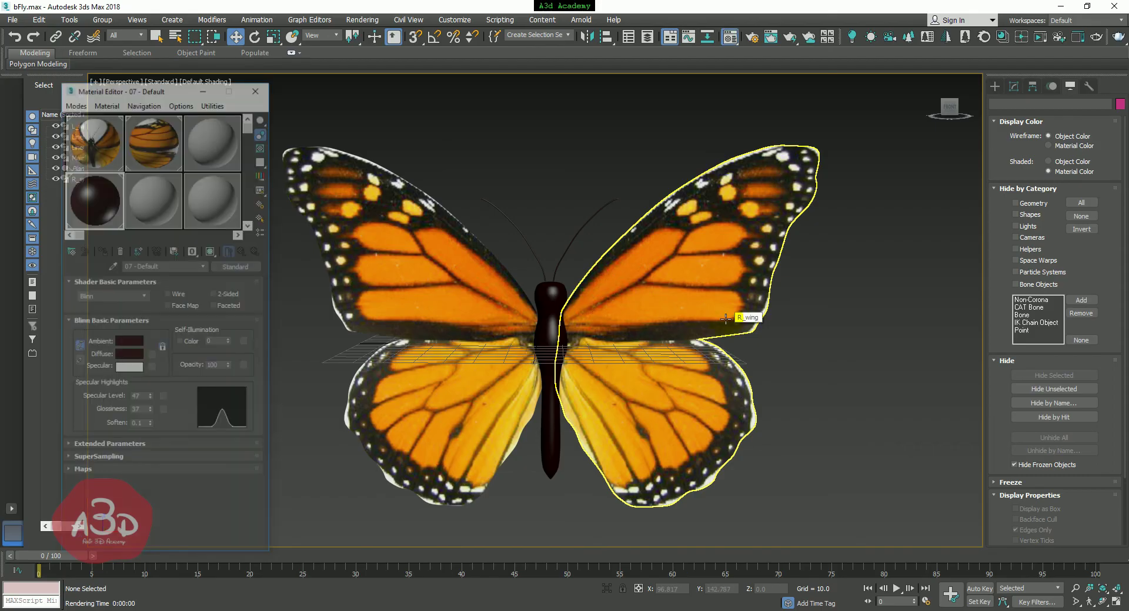
click(159, 139)
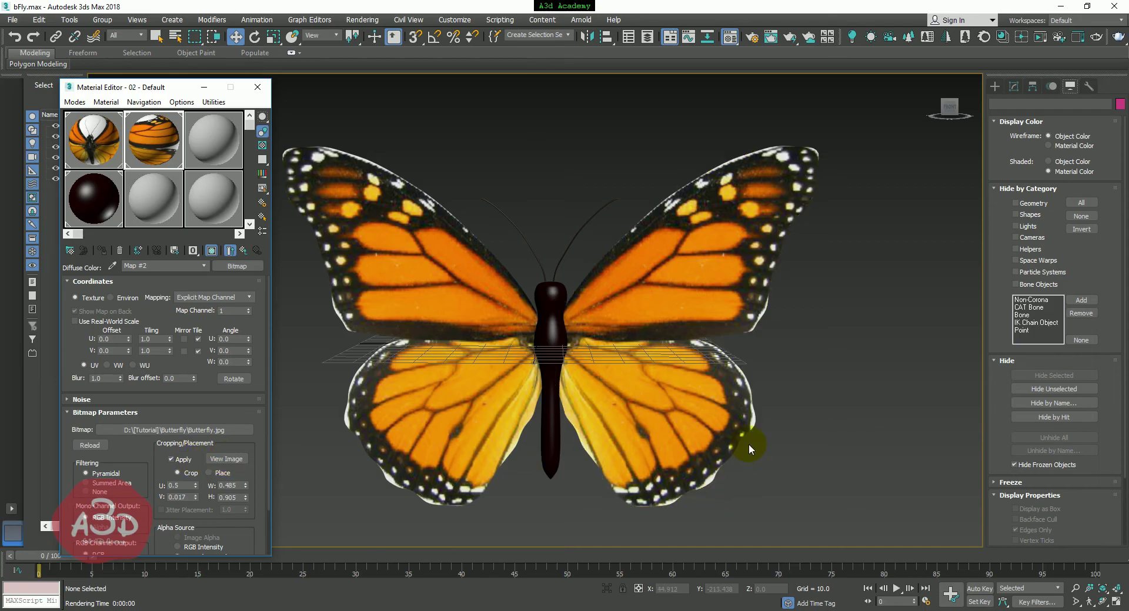
click(226, 459)
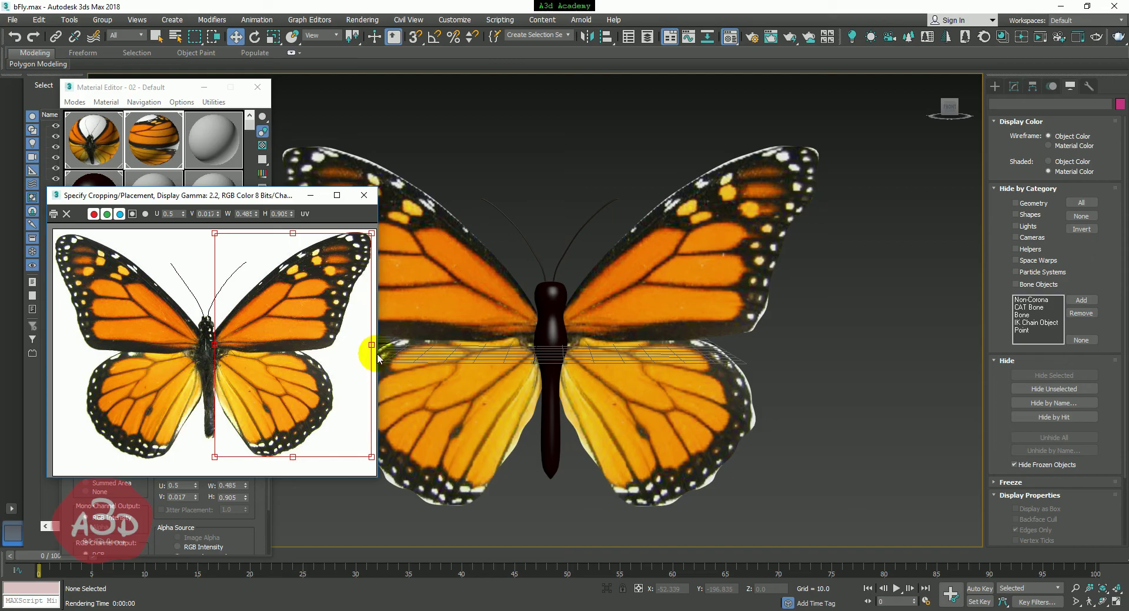
drag(369, 345, 368, 346)
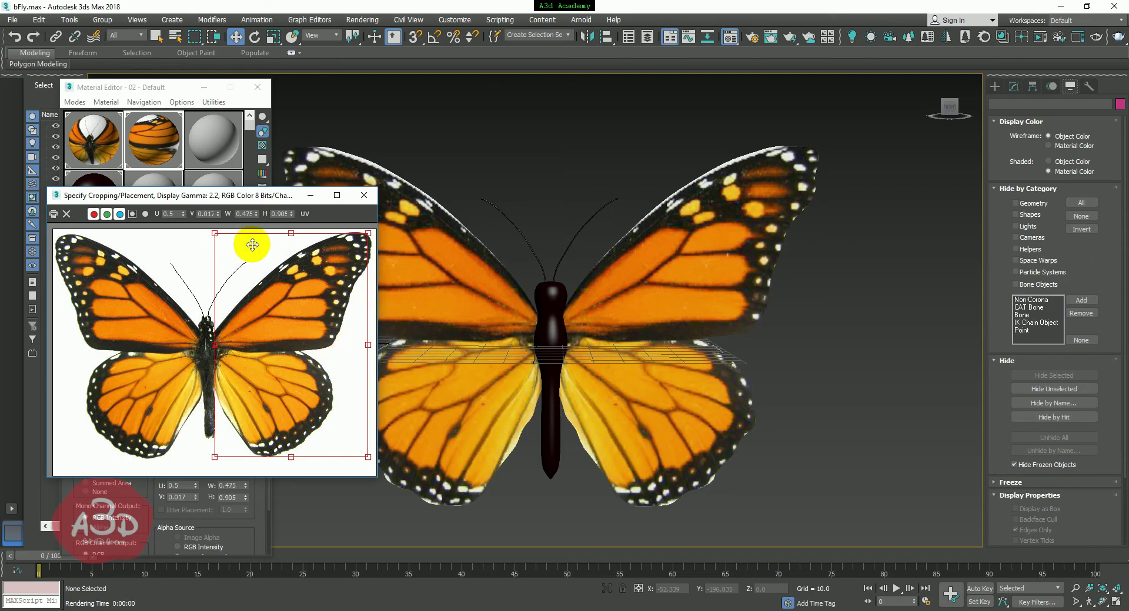
drag(291, 235, 290, 237)
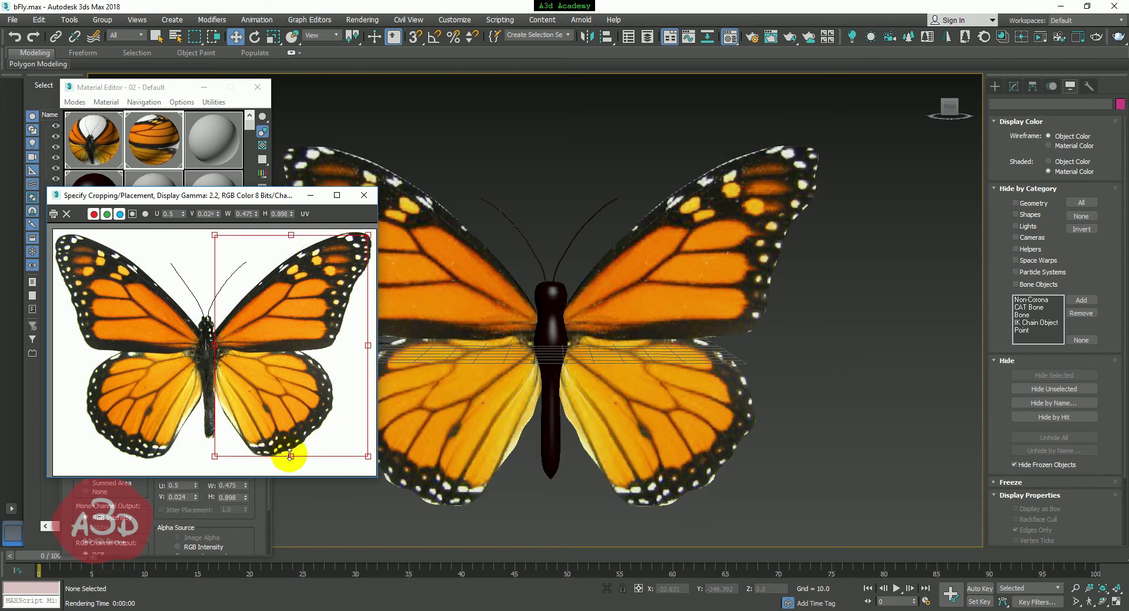
drag(290, 456, 290, 455)
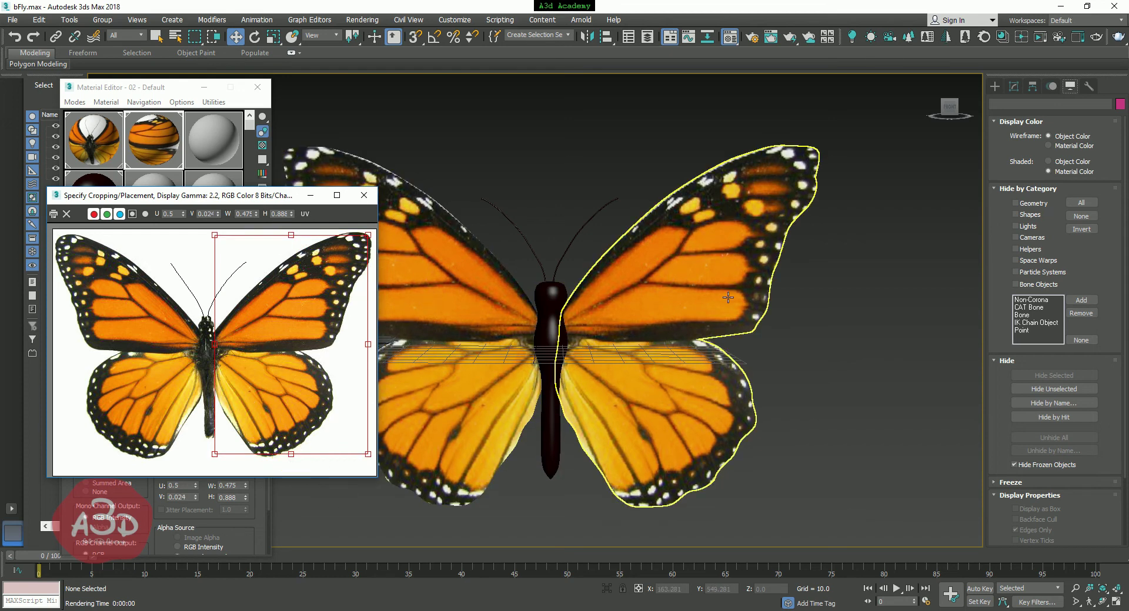
click(364, 195)
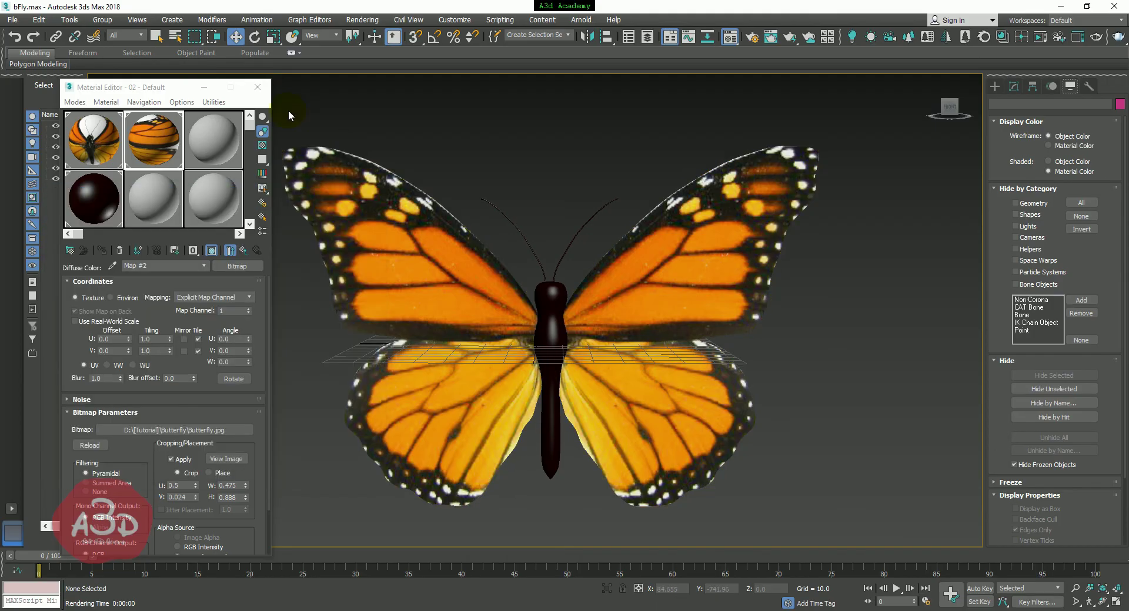
click(258, 88)
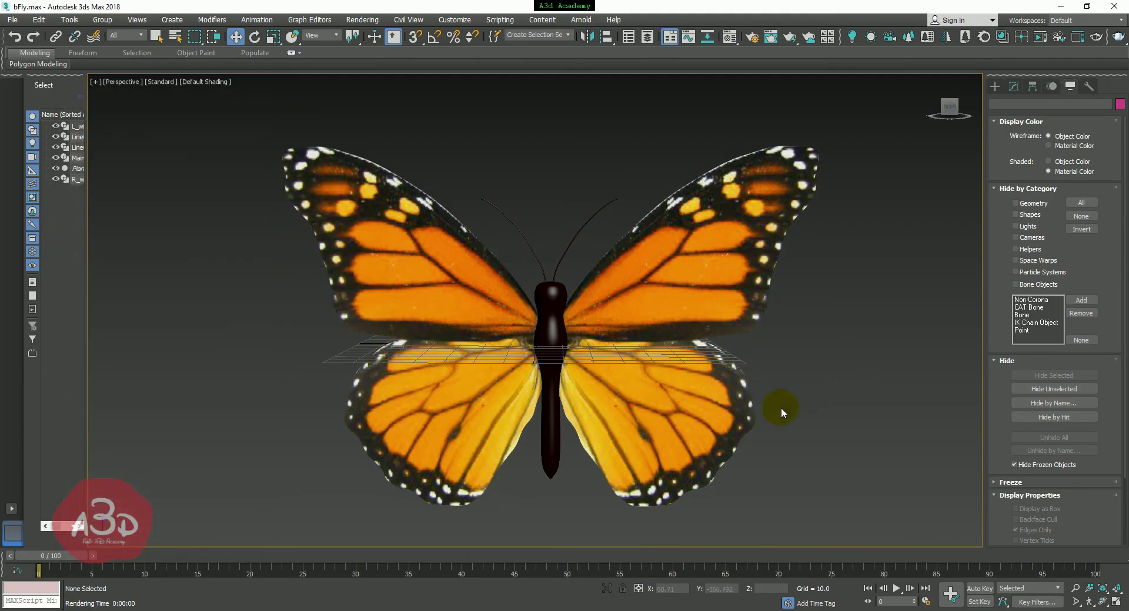
Zoom out, render a test image of the smaller butterfly, close it, and bring back the wing's Butterfly.jpg bitmap parameters
scroll(781, 407, down, 4)
middle_drag(764, 415, 697, 399)
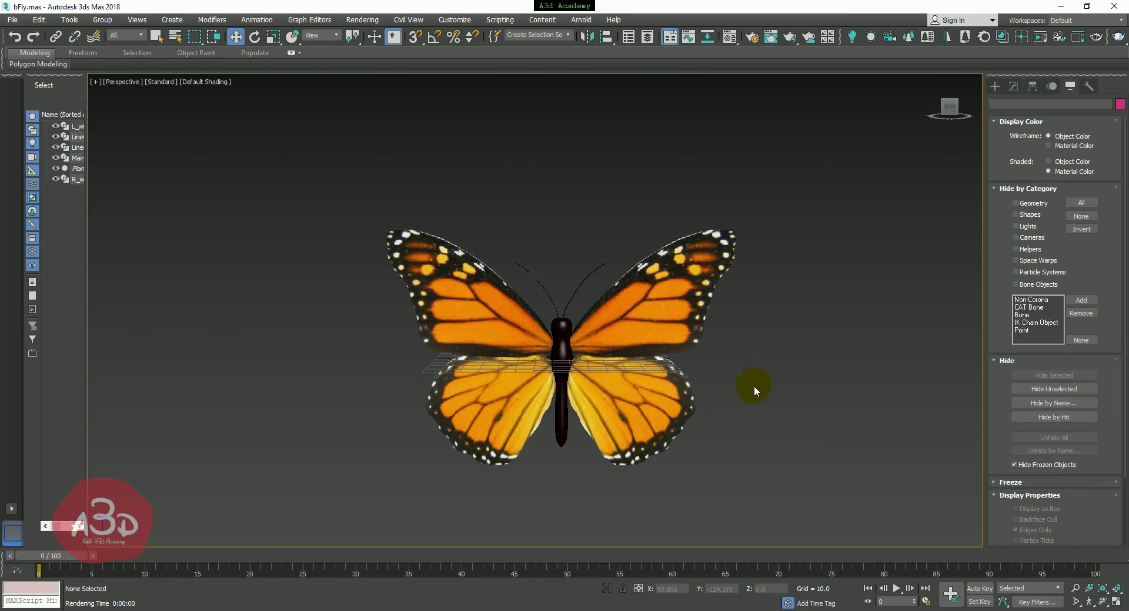
key(shift+q)
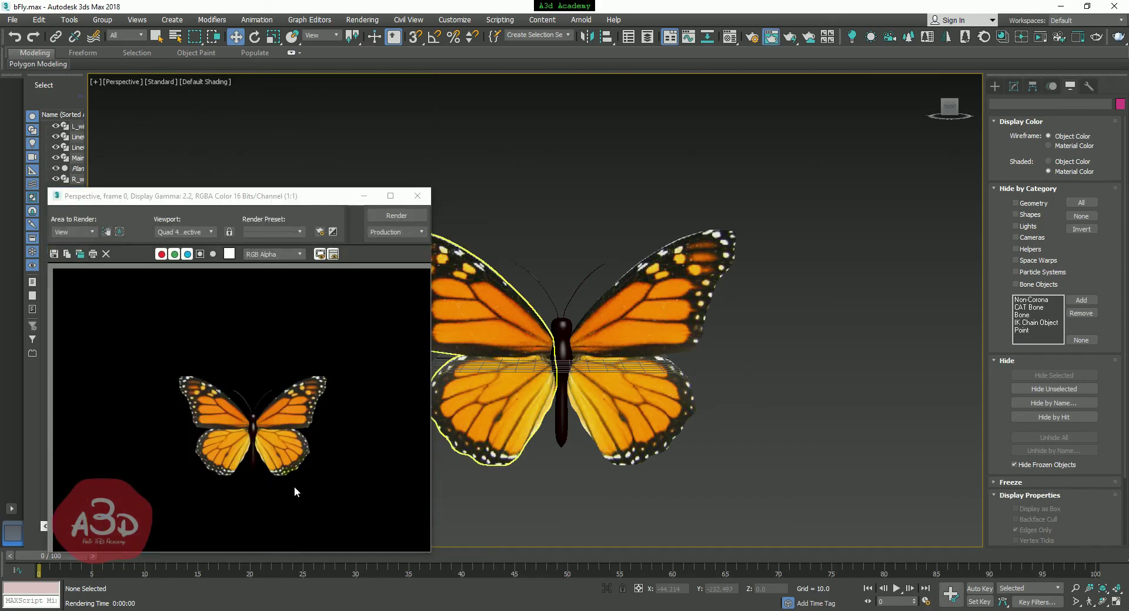
click(417, 196)
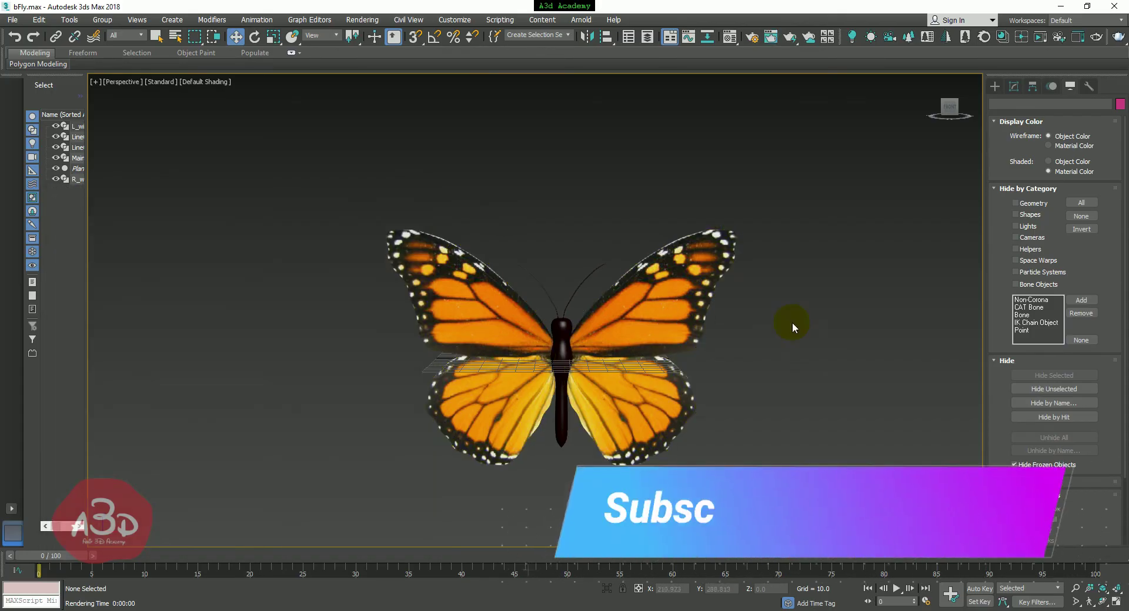
middle_drag(784, 337, 723, 310)
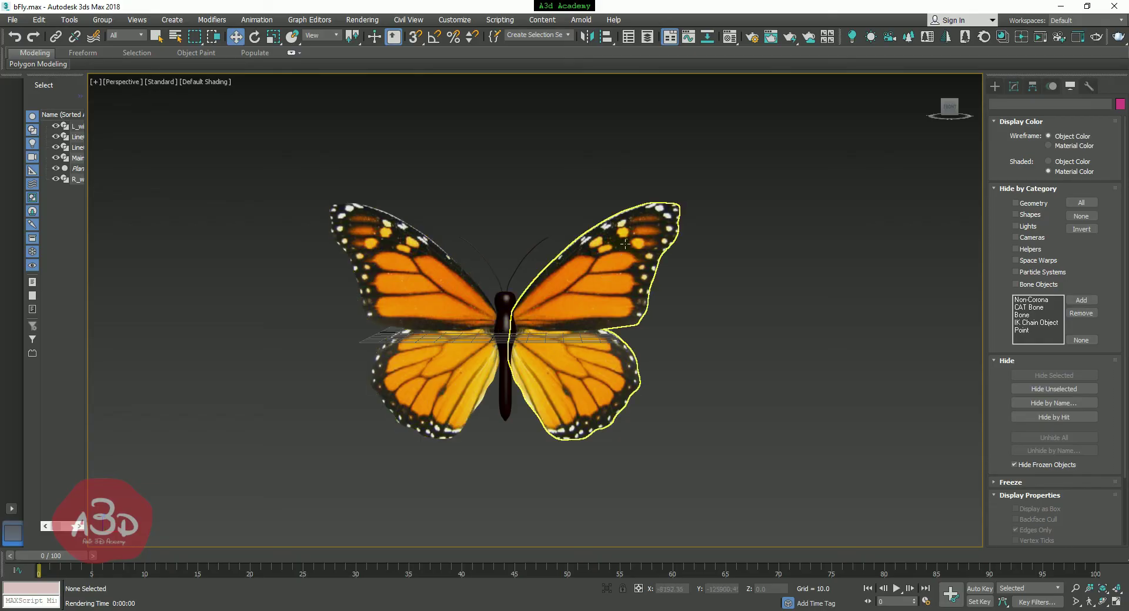
click(484, 256)
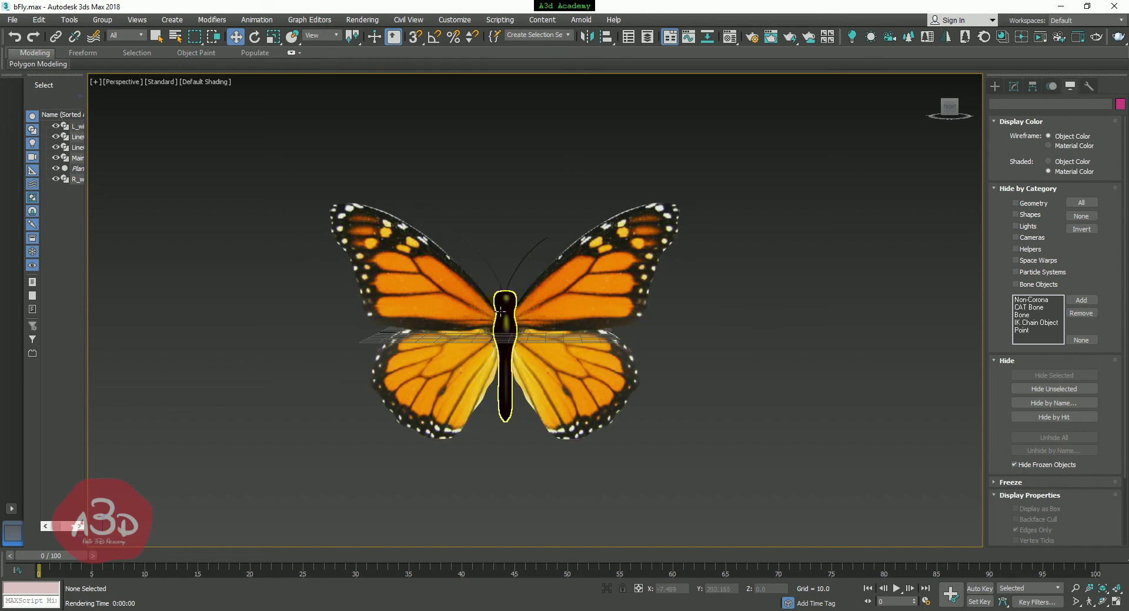
click(688, 384)
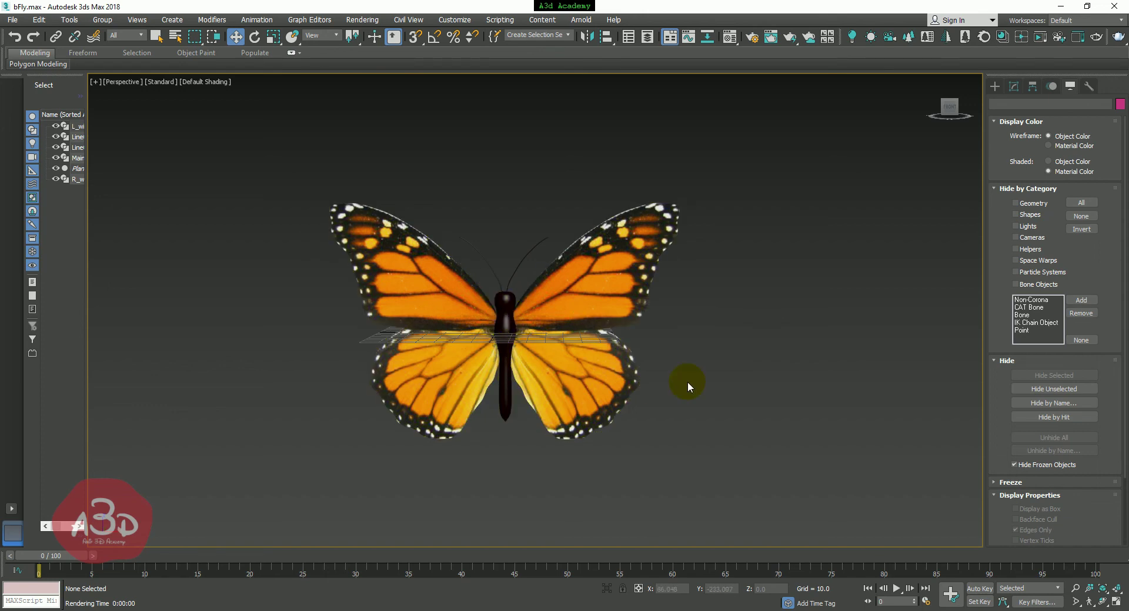
Assign the material to both antenna curves so they render, then close the editor and deselect
key(m)
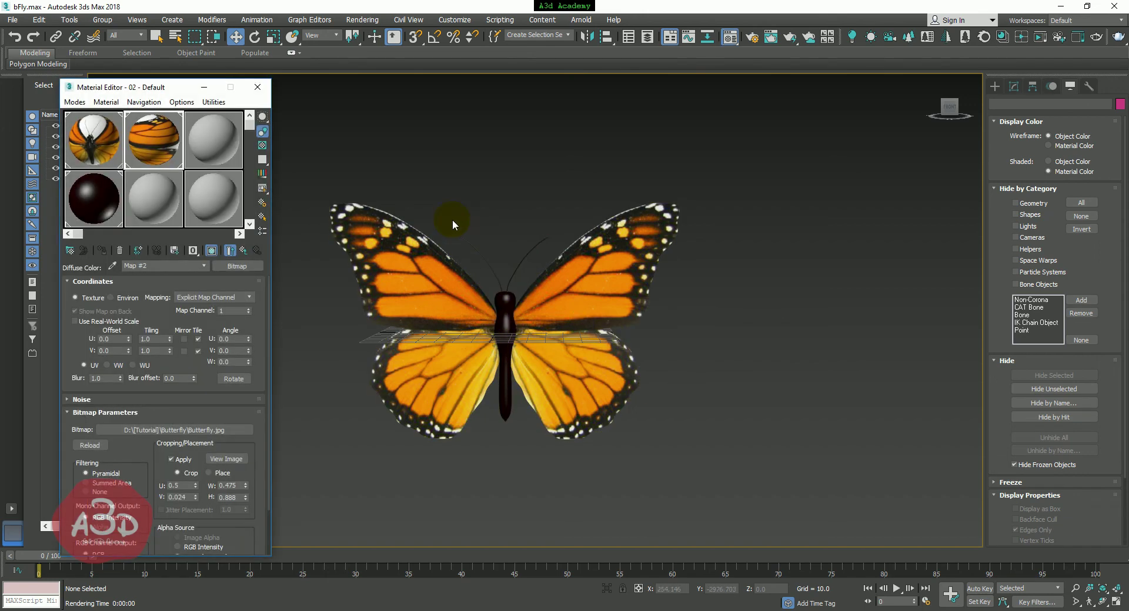
drag(452, 222, 521, 243)
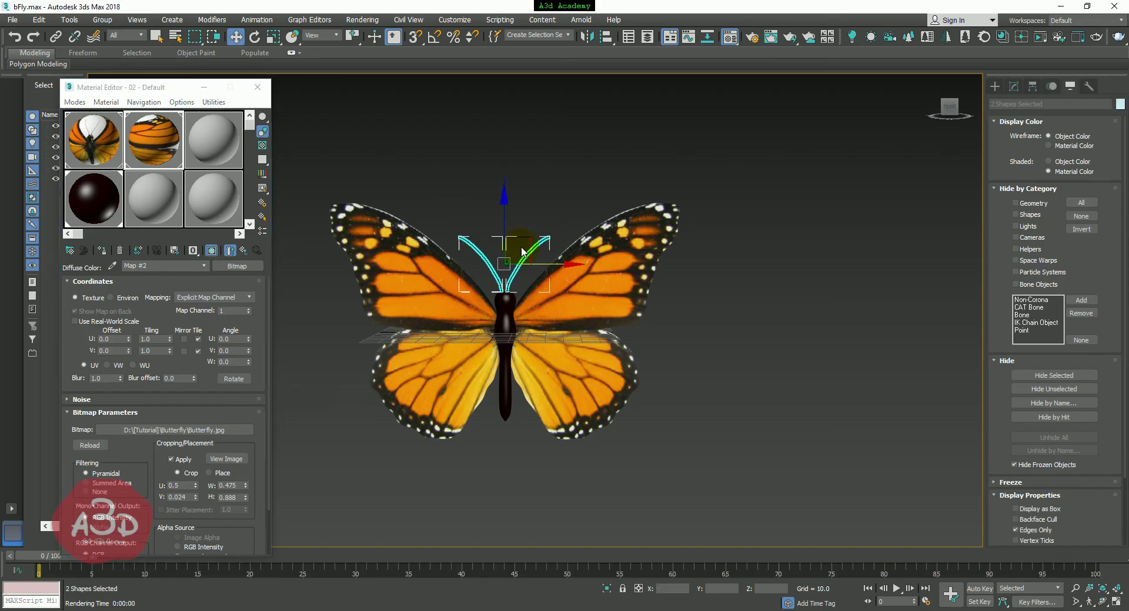
click(101, 251)
click(257, 87)
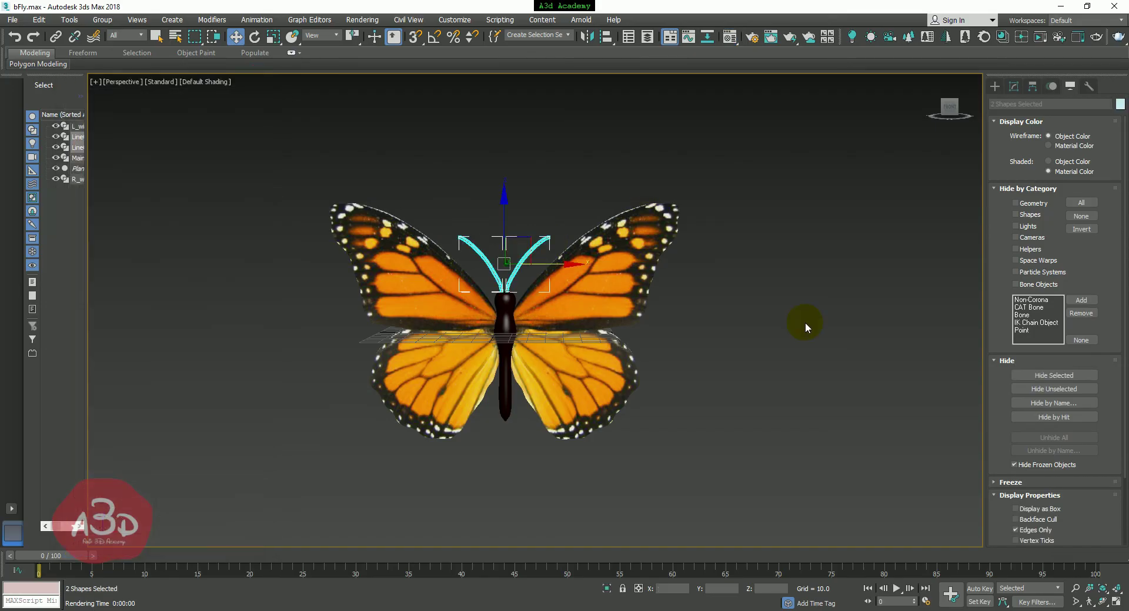
click(803, 323)
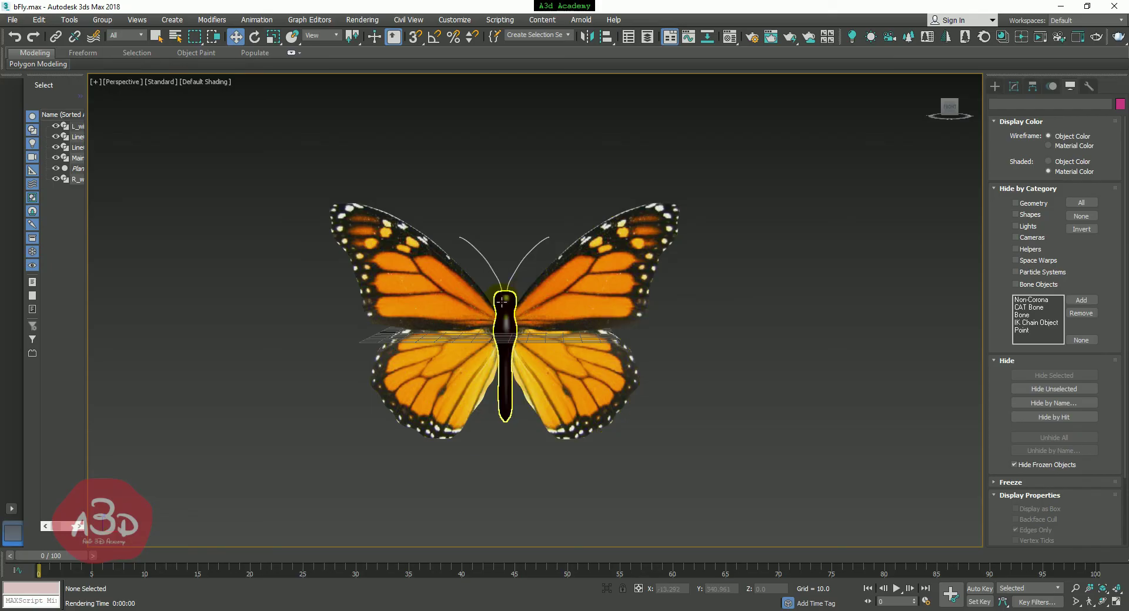
Link the left wing, right wing, and both antennae to the Main body with Select and Link
click(55, 38)
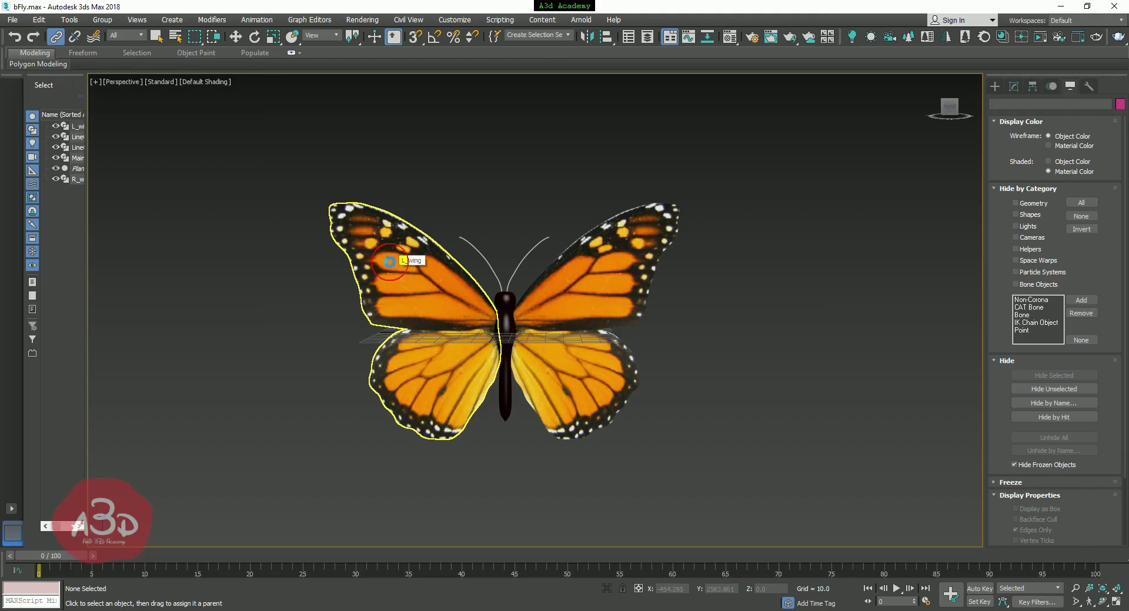
click(395, 267)
drag(395, 268, 426, 359)
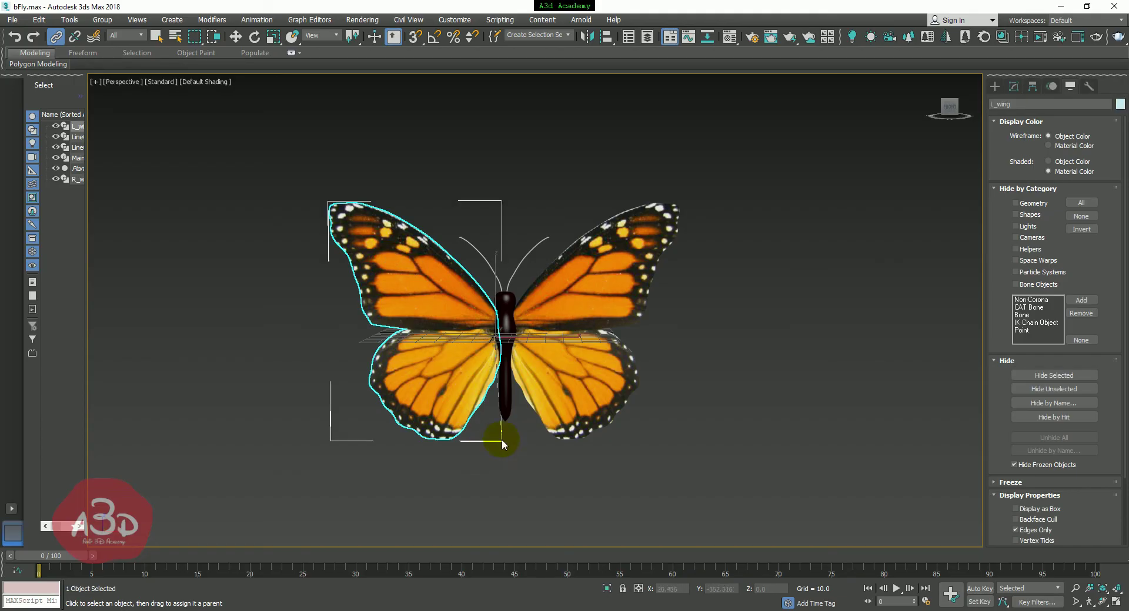
drag(502, 439, 503, 414)
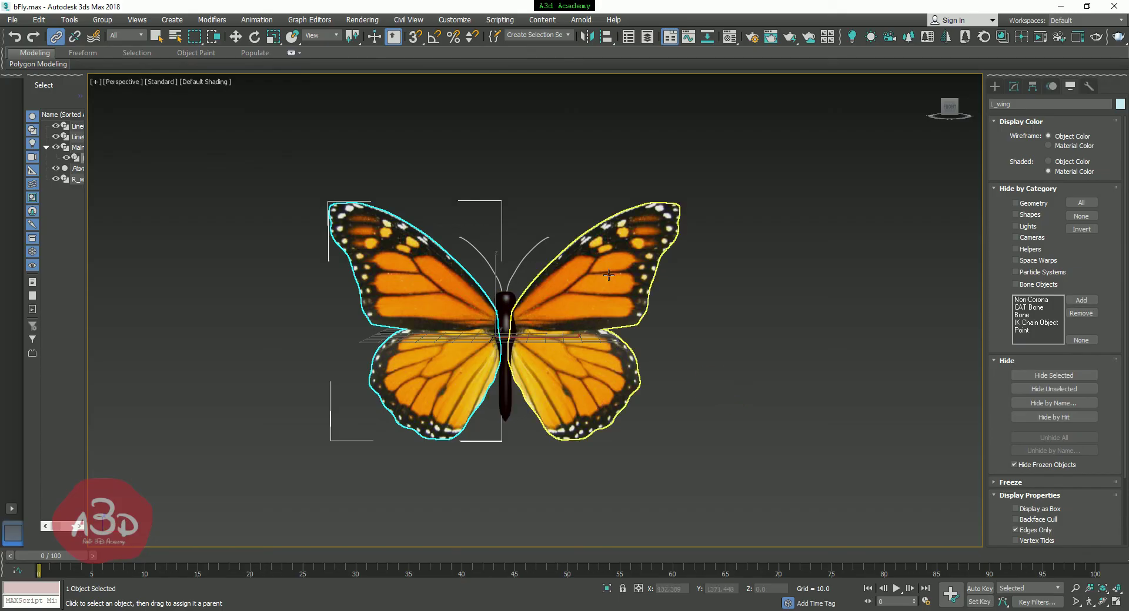
drag(625, 246, 507, 375)
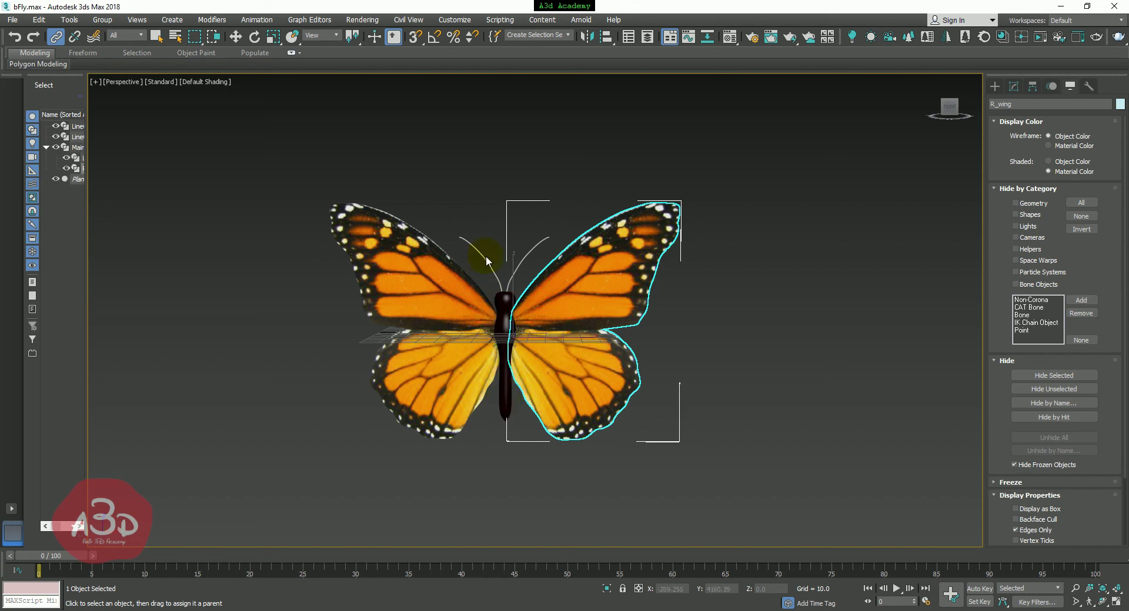
drag(487, 262, 502, 356)
drag(523, 257, 504, 376)
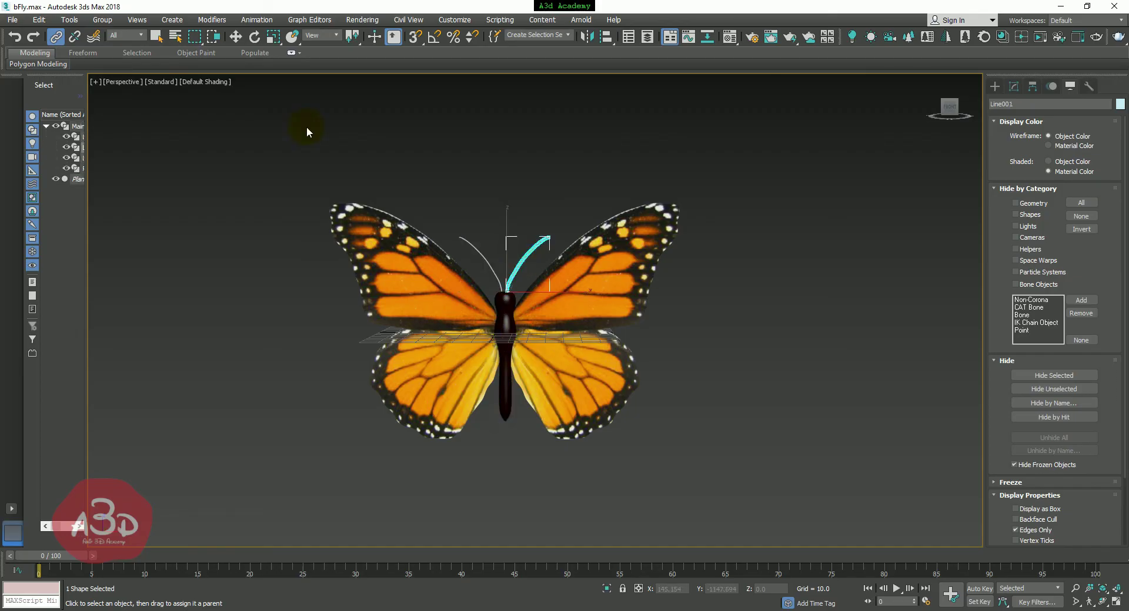
Move the Main body to confirm the wings and antennae follow it
click(235, 37)
click(330, 91)
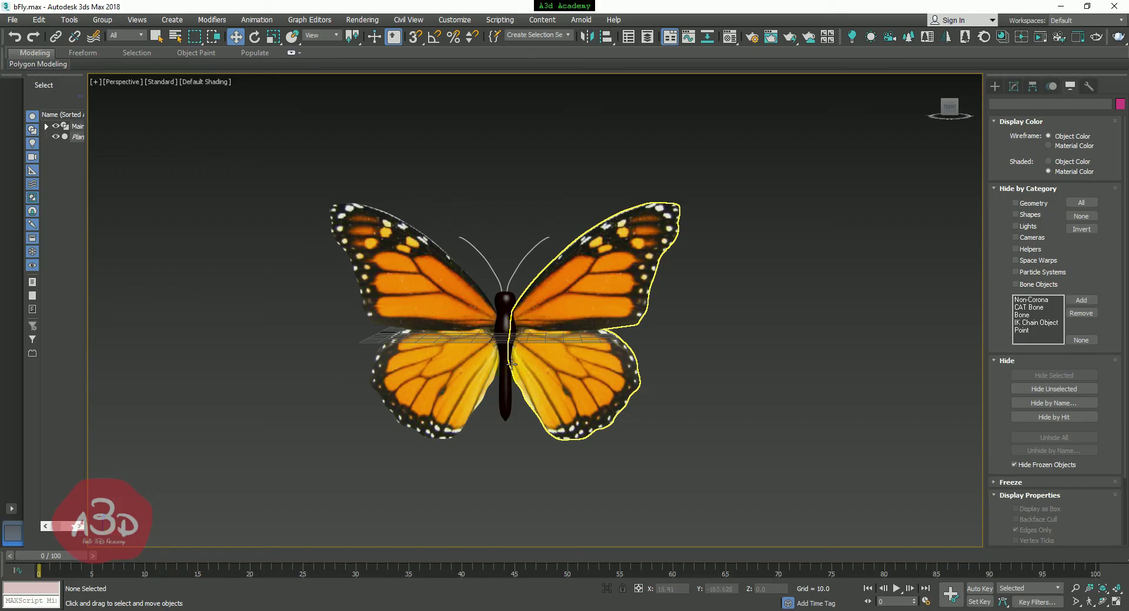
click(504, 334)
drag(534, 335, 565, 345)
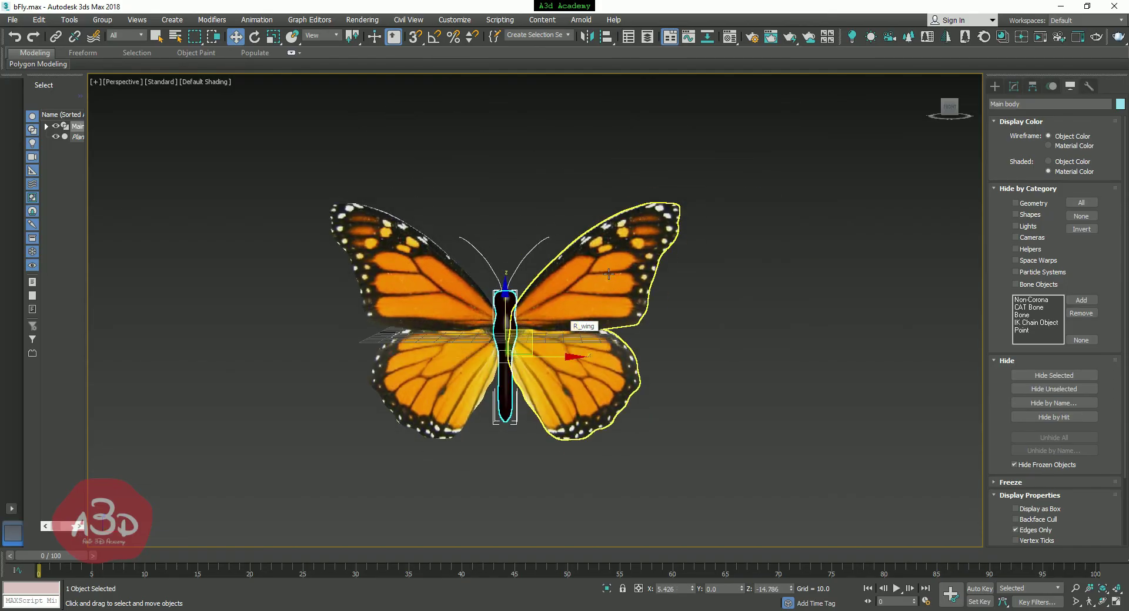
click(735, 309)
click(582, 279)
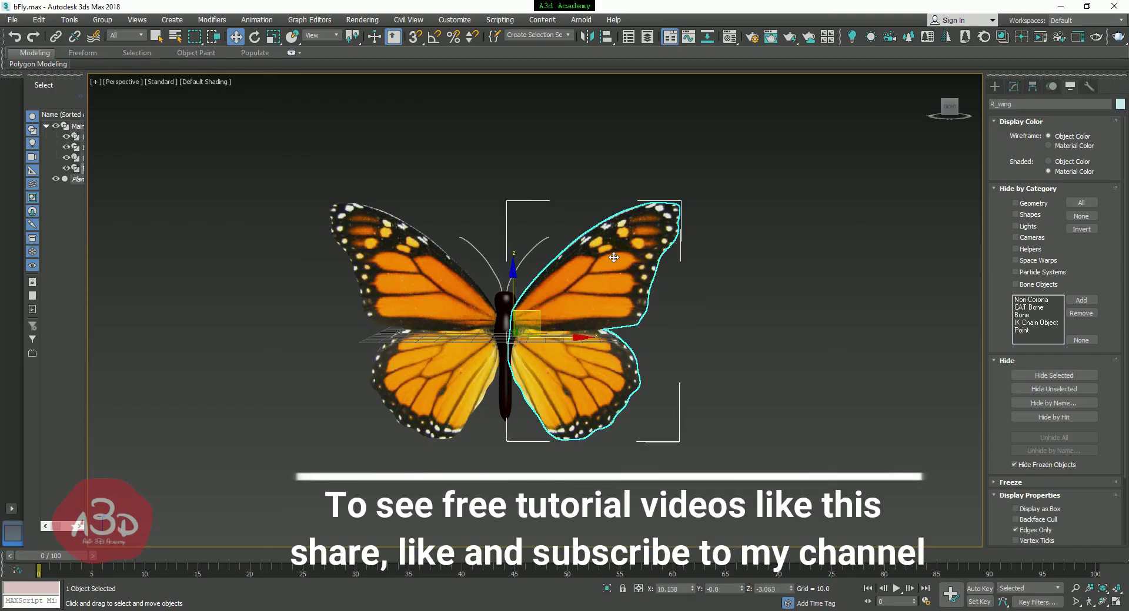
click(254, 36)
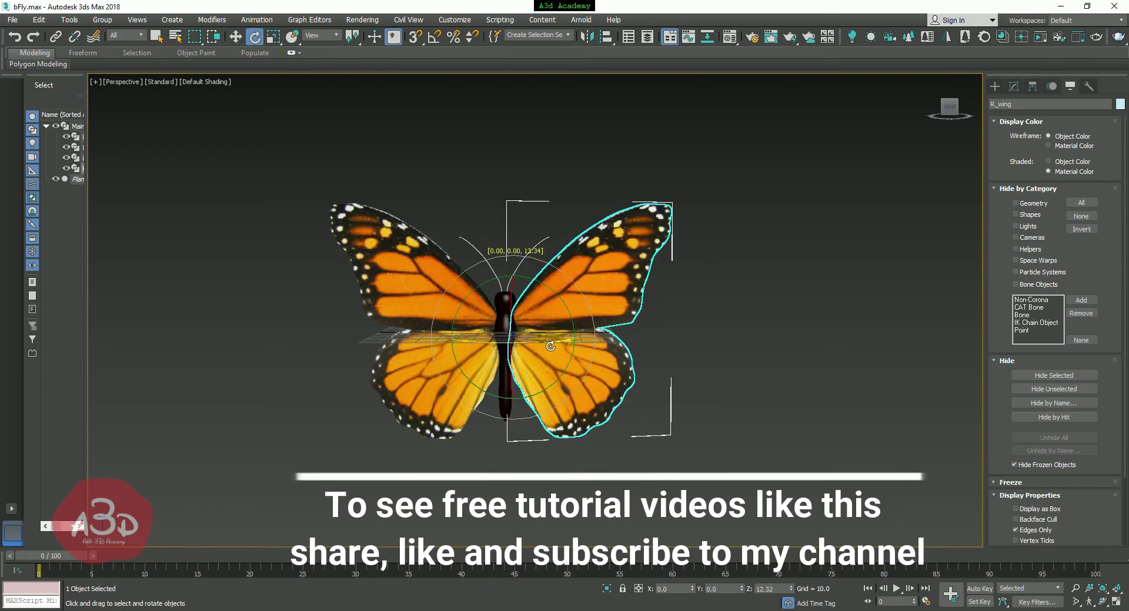
drag(538, 343, 526, 346)
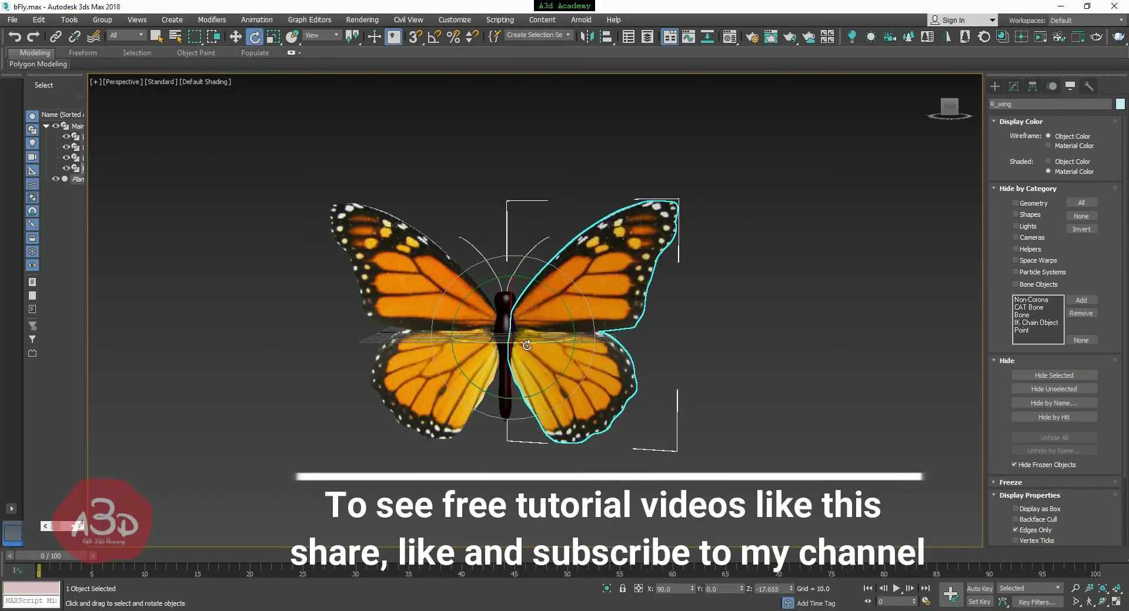
key(ctrl+z)
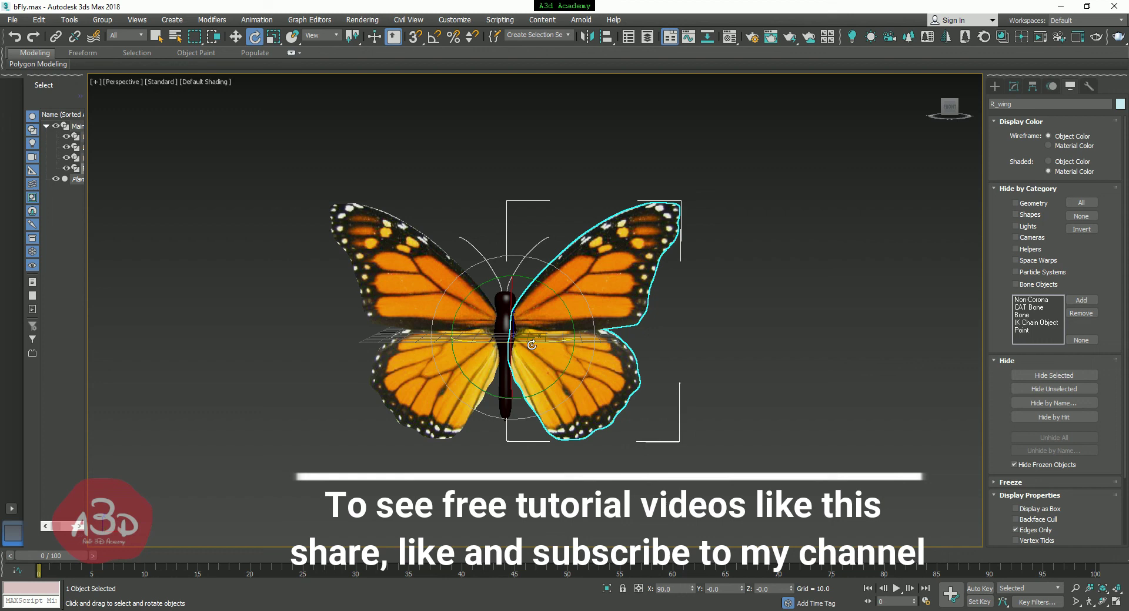